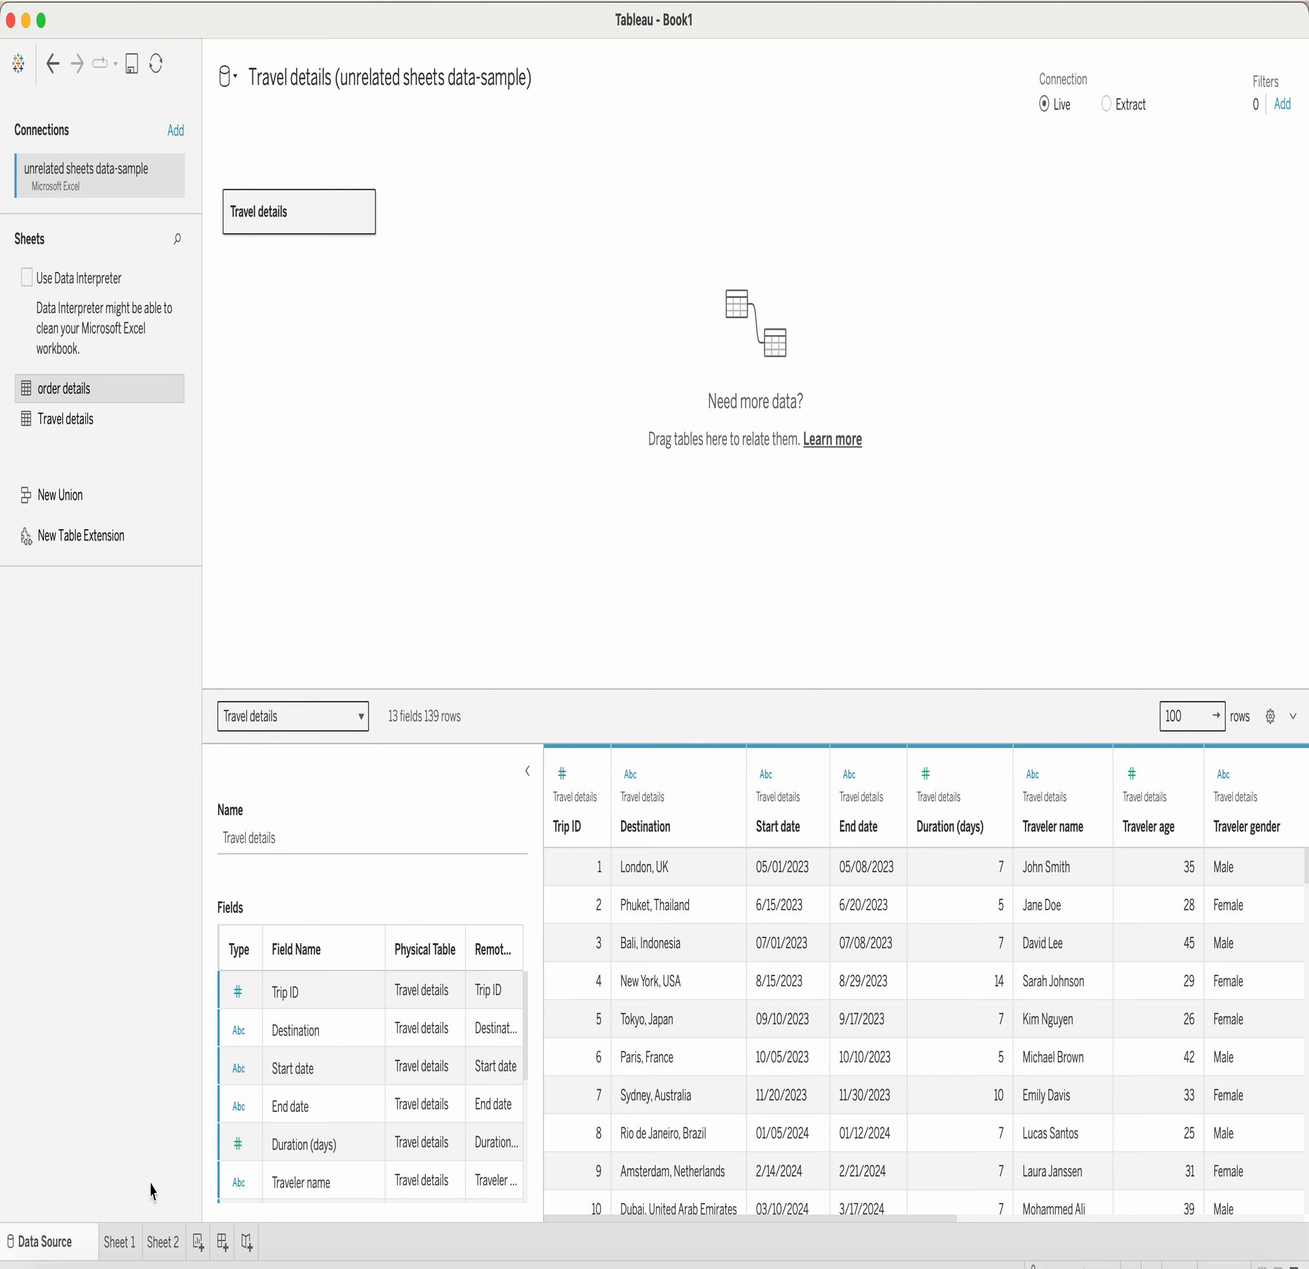
# Step: Review the Sheet 1 bar chart and the Sheet 2 treemap
pyautogui.click(125, 1241)
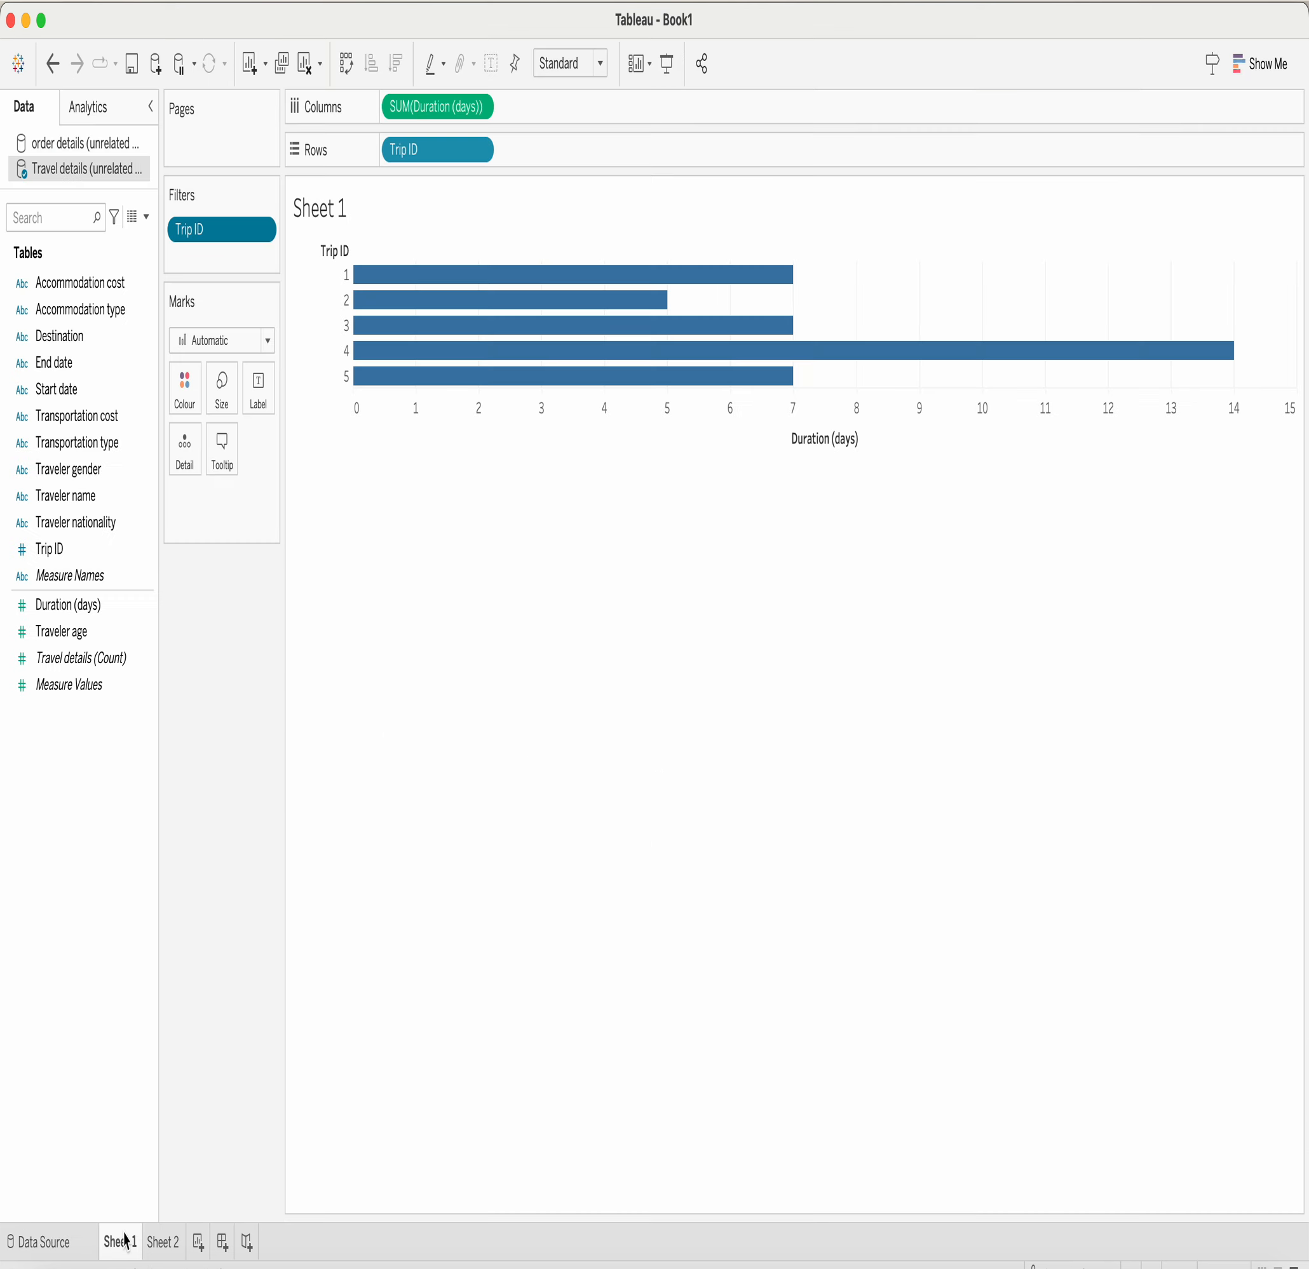
pyautogui.click(167, 1245)
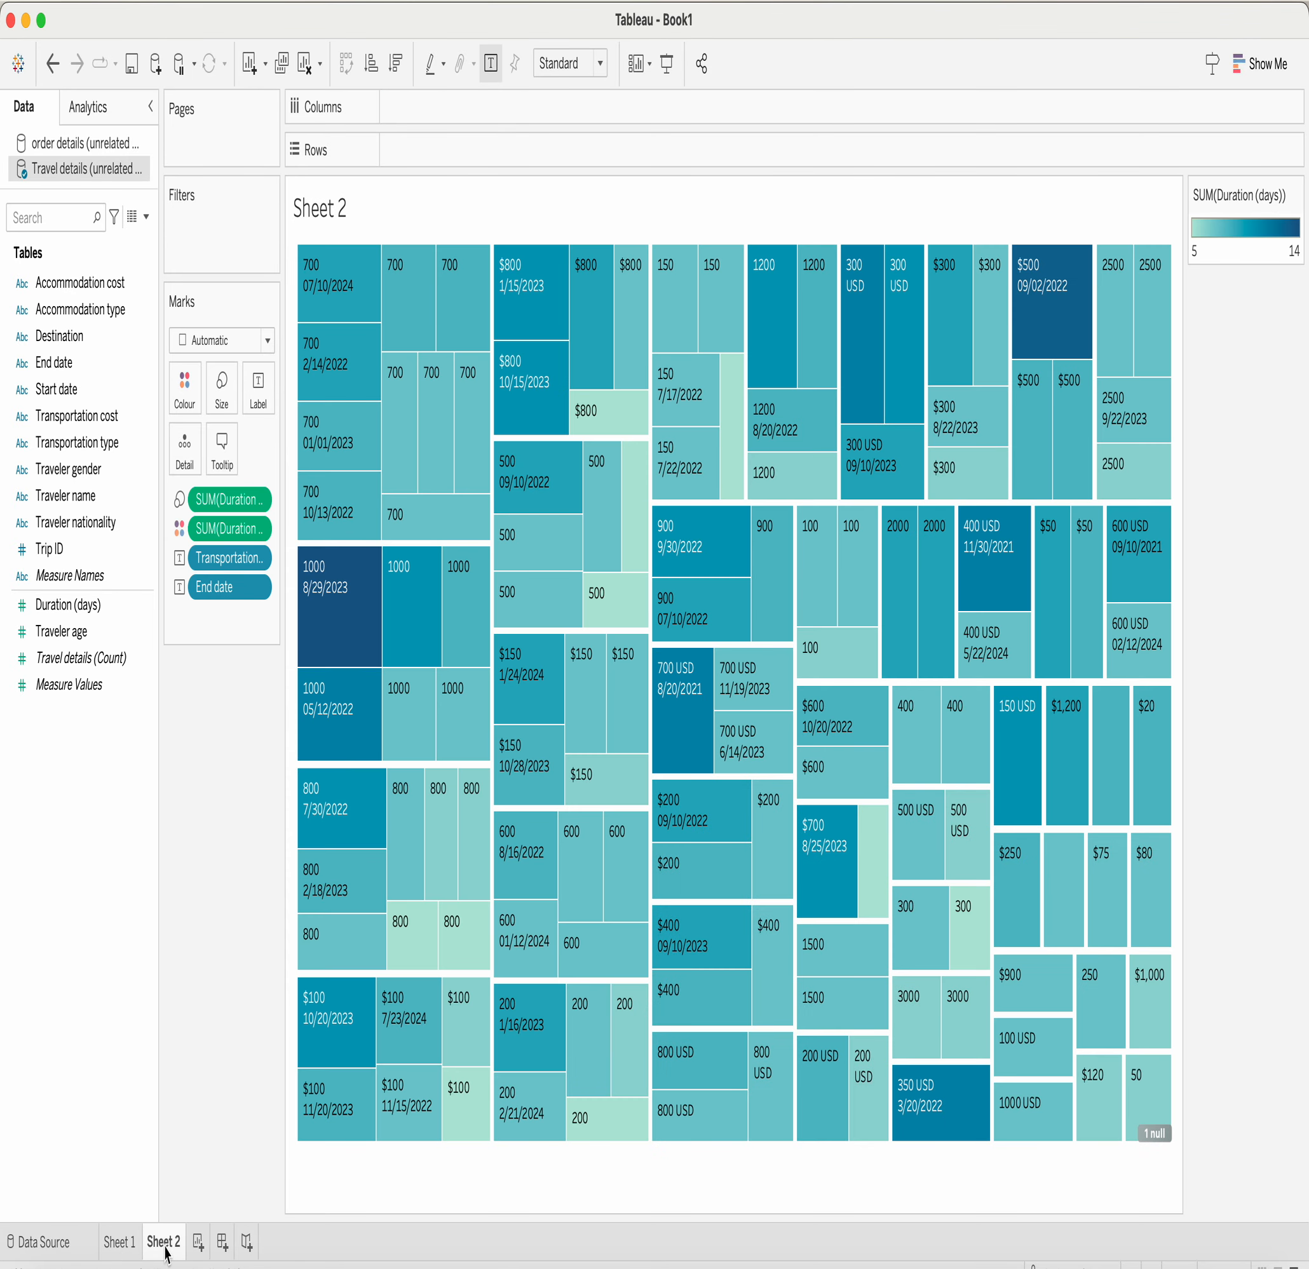
pyautogui.click(122, 1246)
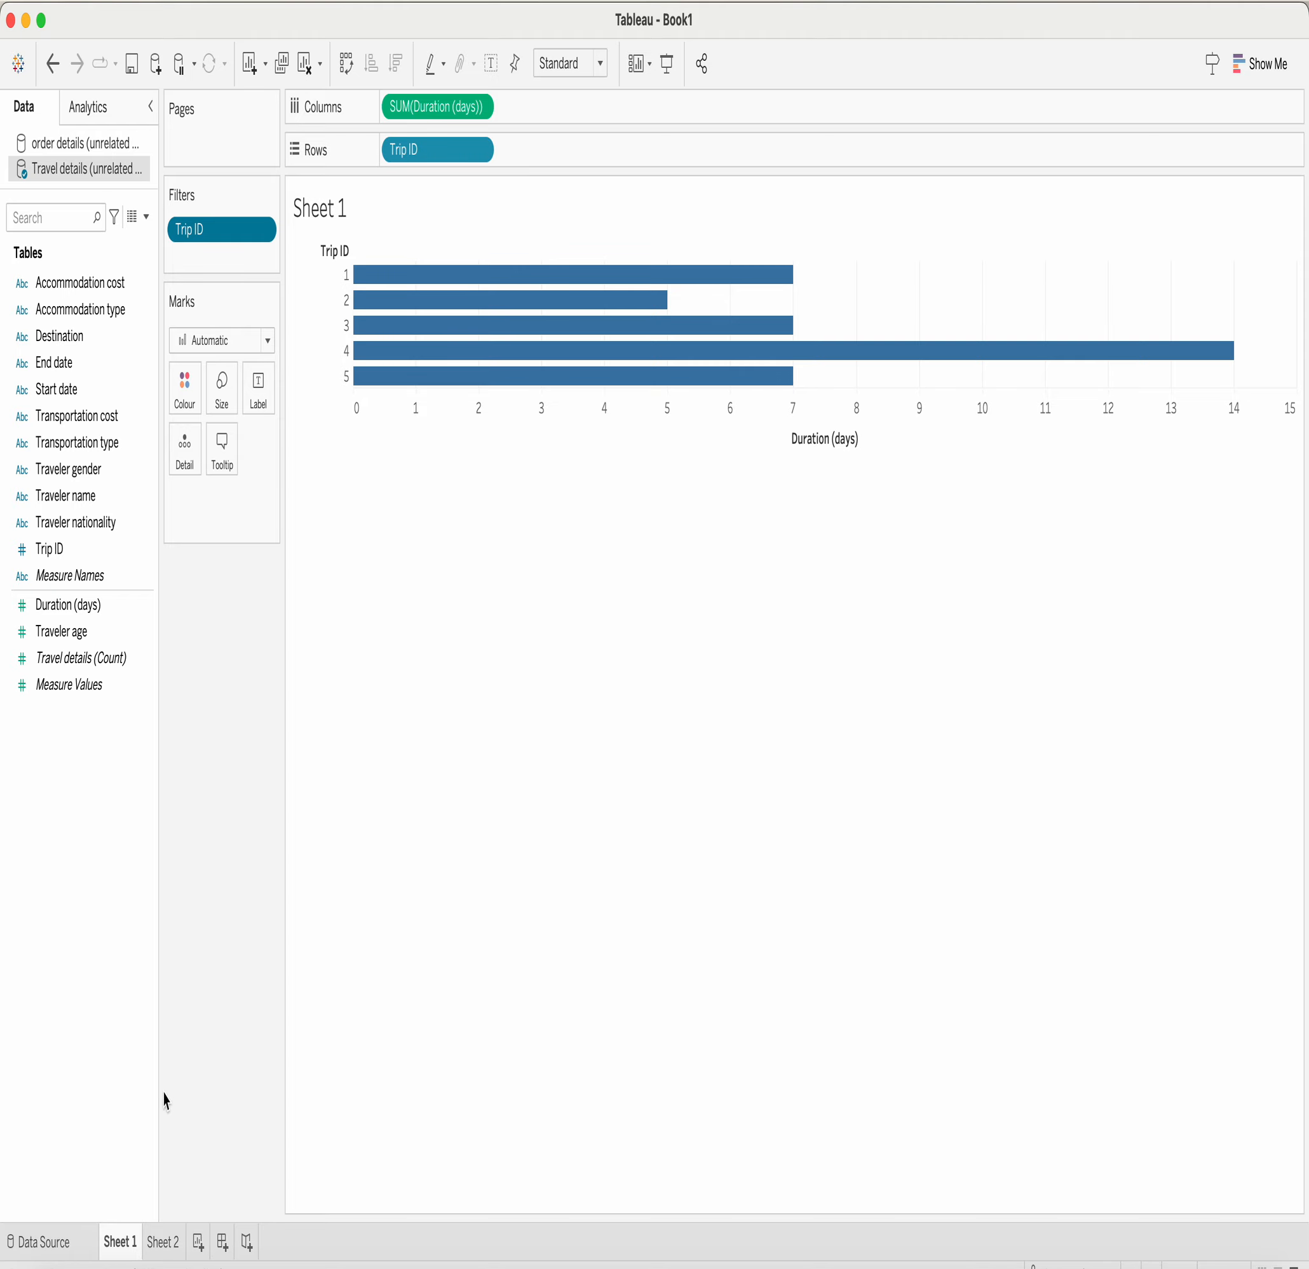
pyautogui.click(166, 1245)
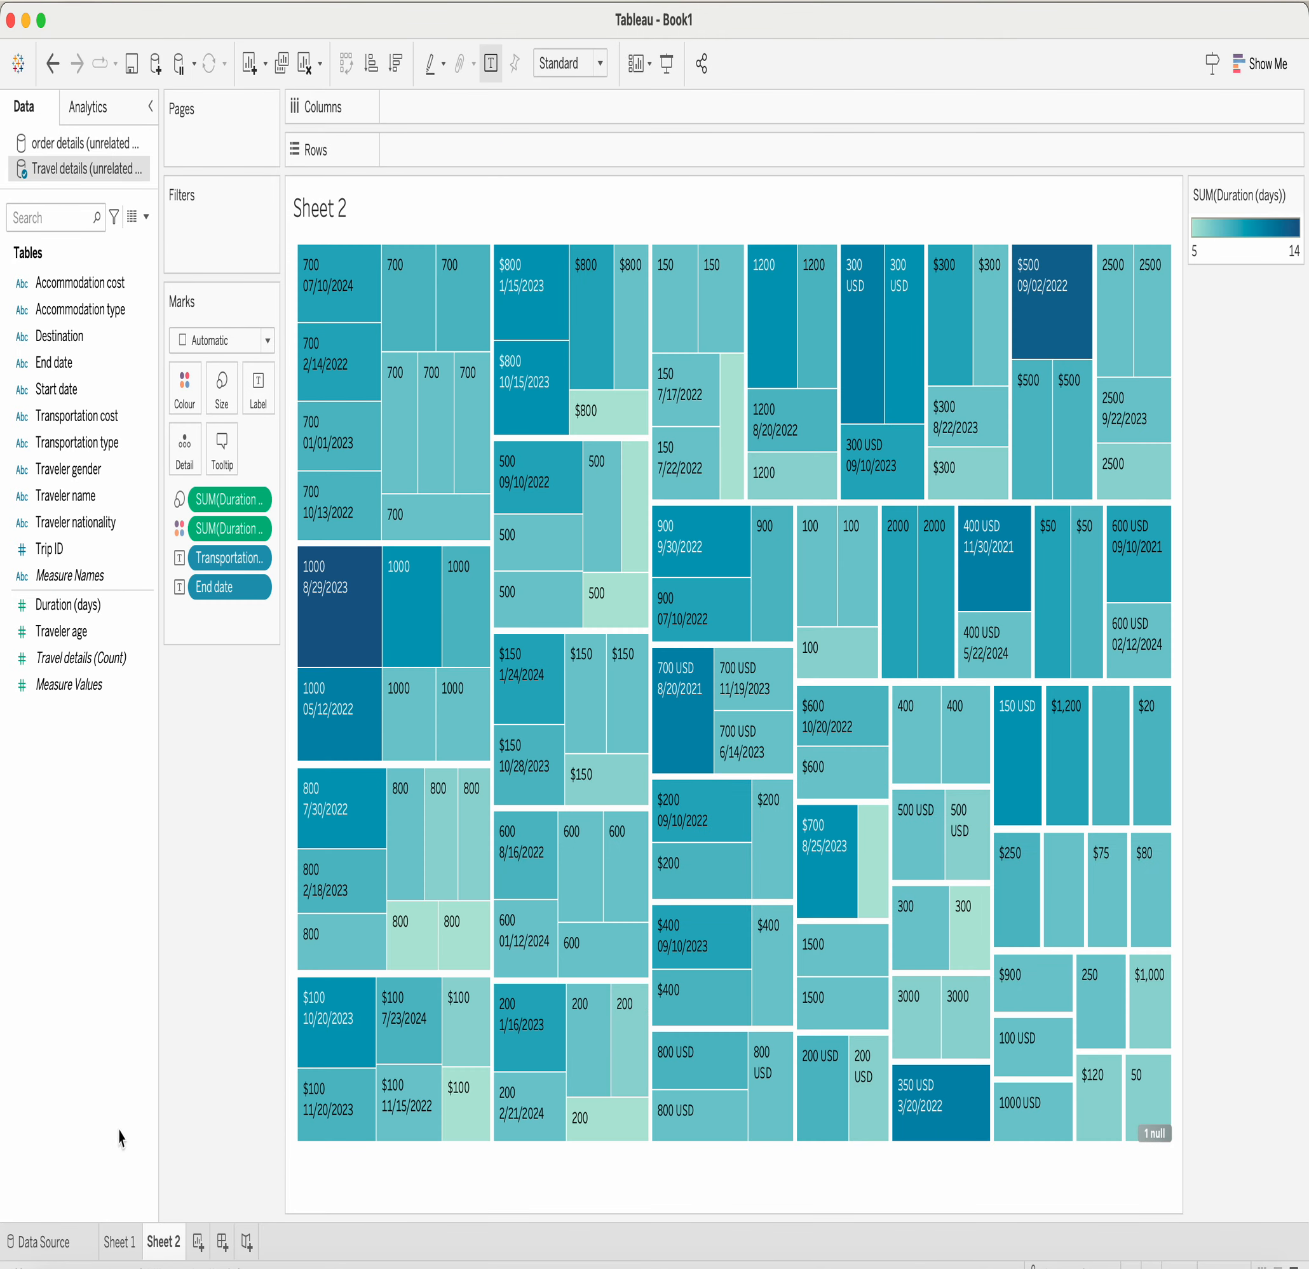
pyautogui.click(197, 1243)
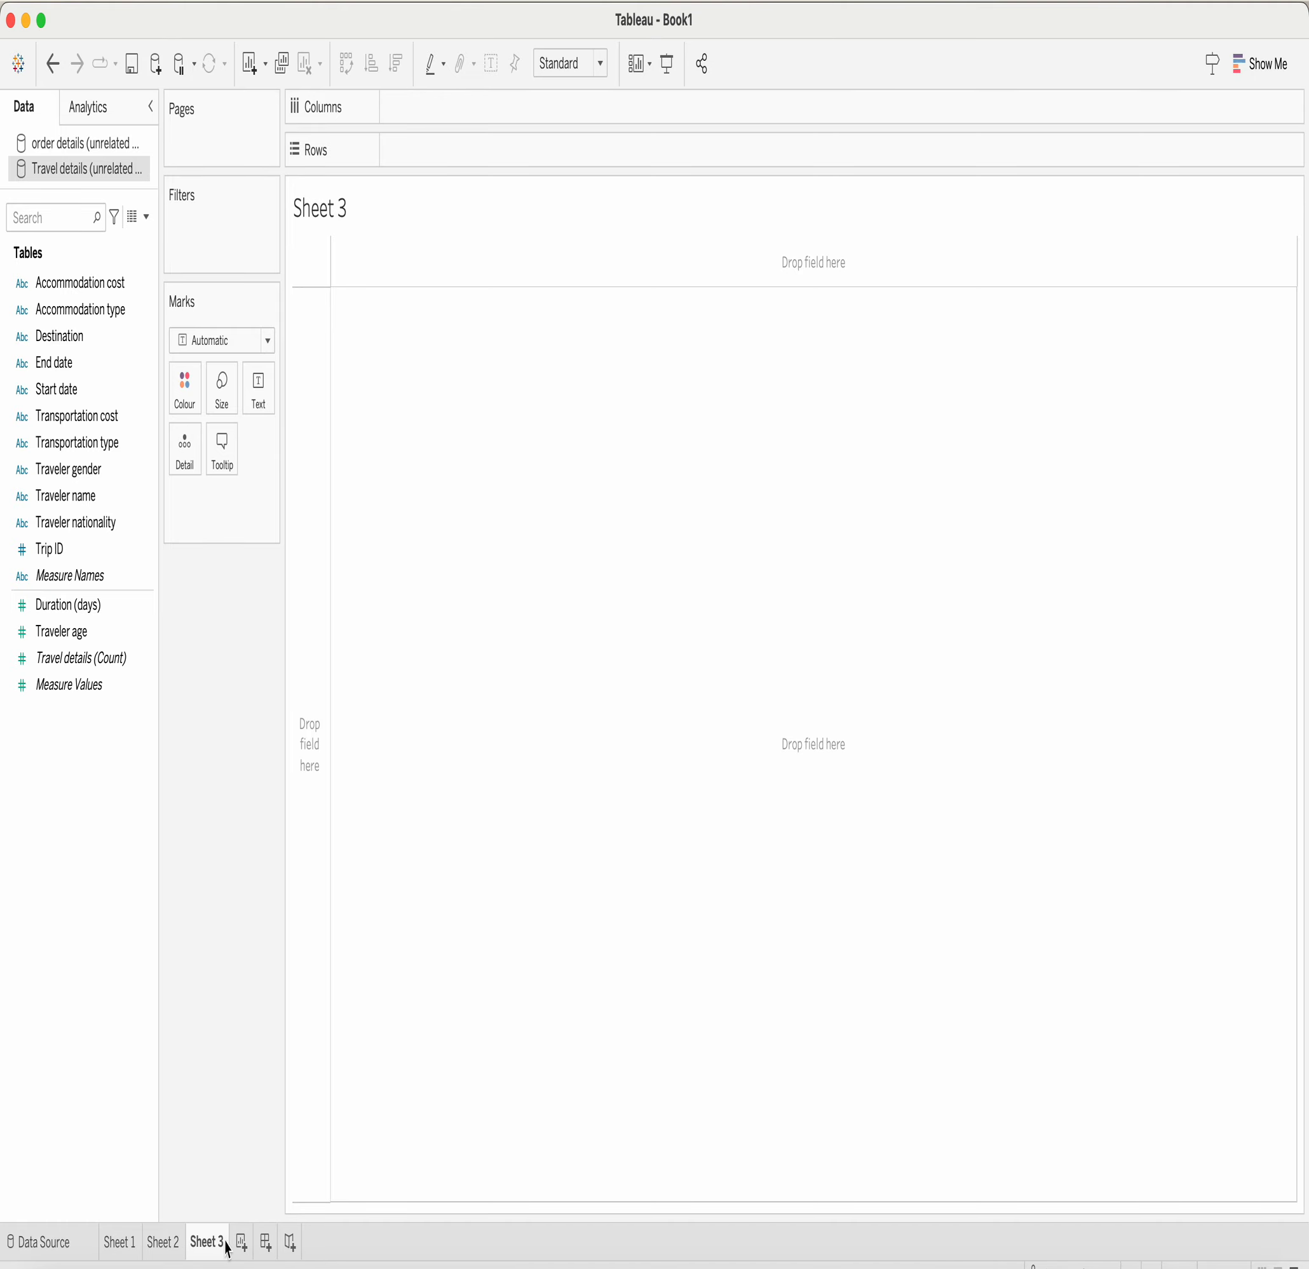
pyautogui.rightClick(219, 1247)
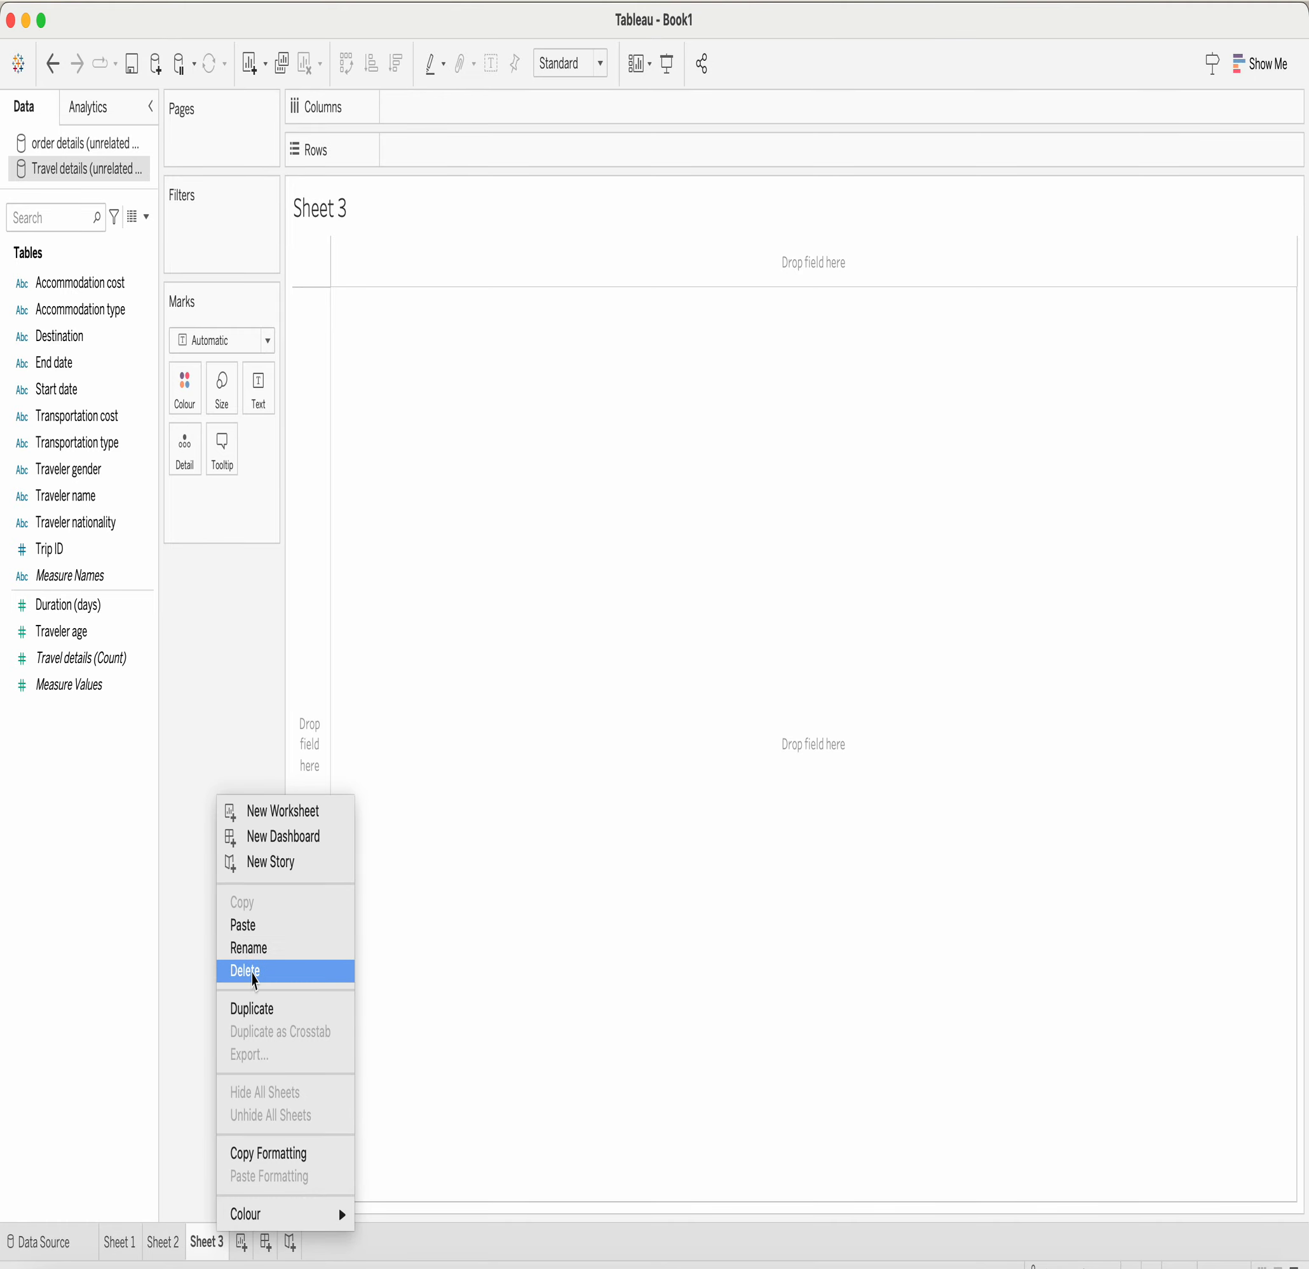
pyautogui.click(253, 979)
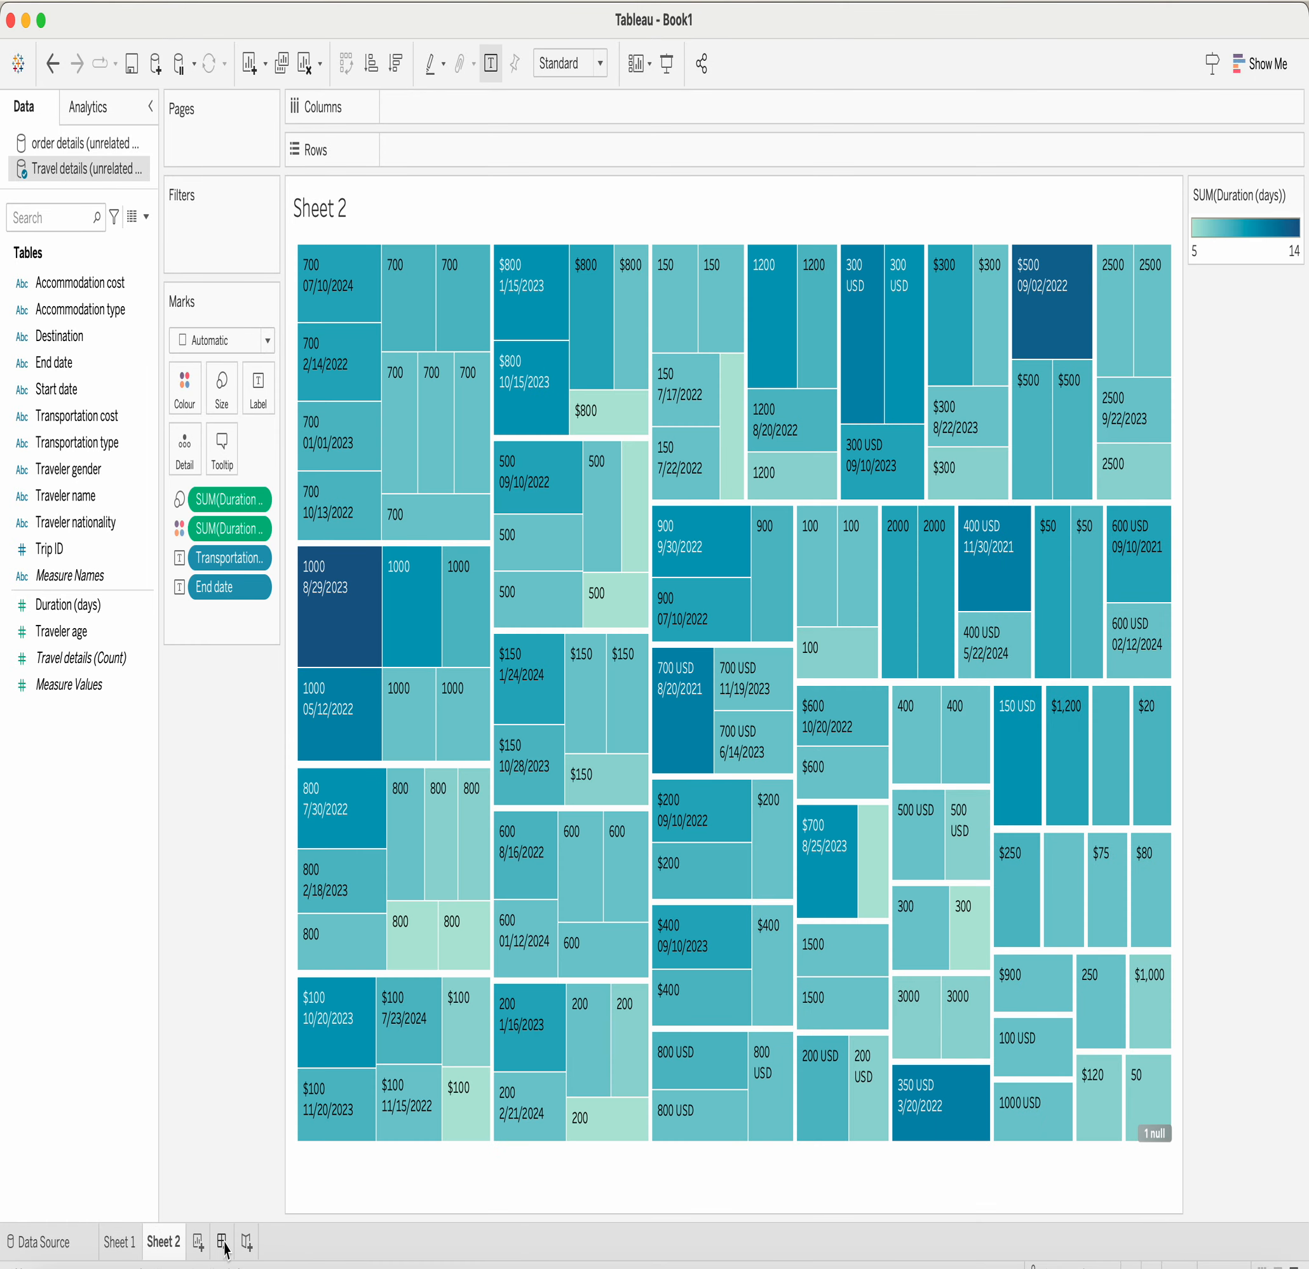
# Step: Create a new dashboard and place Sheet 1 on its empty canvas
pyautogui.click(222, 1245)
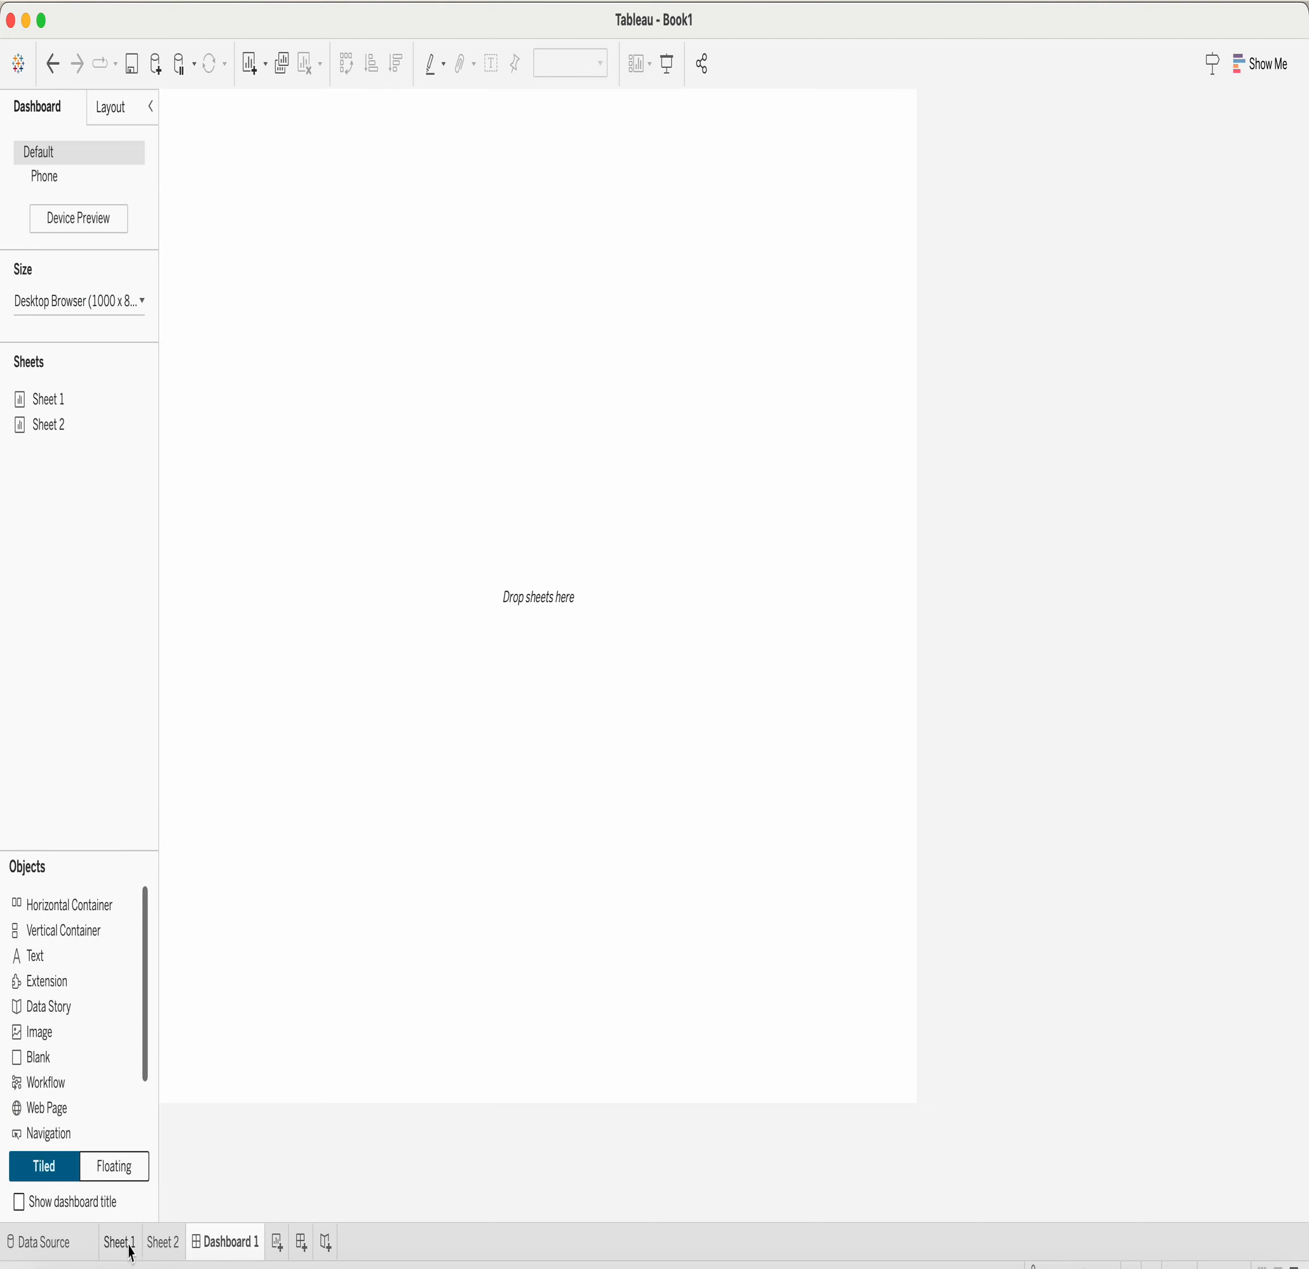
pyautogui.moveTo(48, 402)
pyautogui.moveTo(47, 402); pyautogui.dragTo(257, 345)
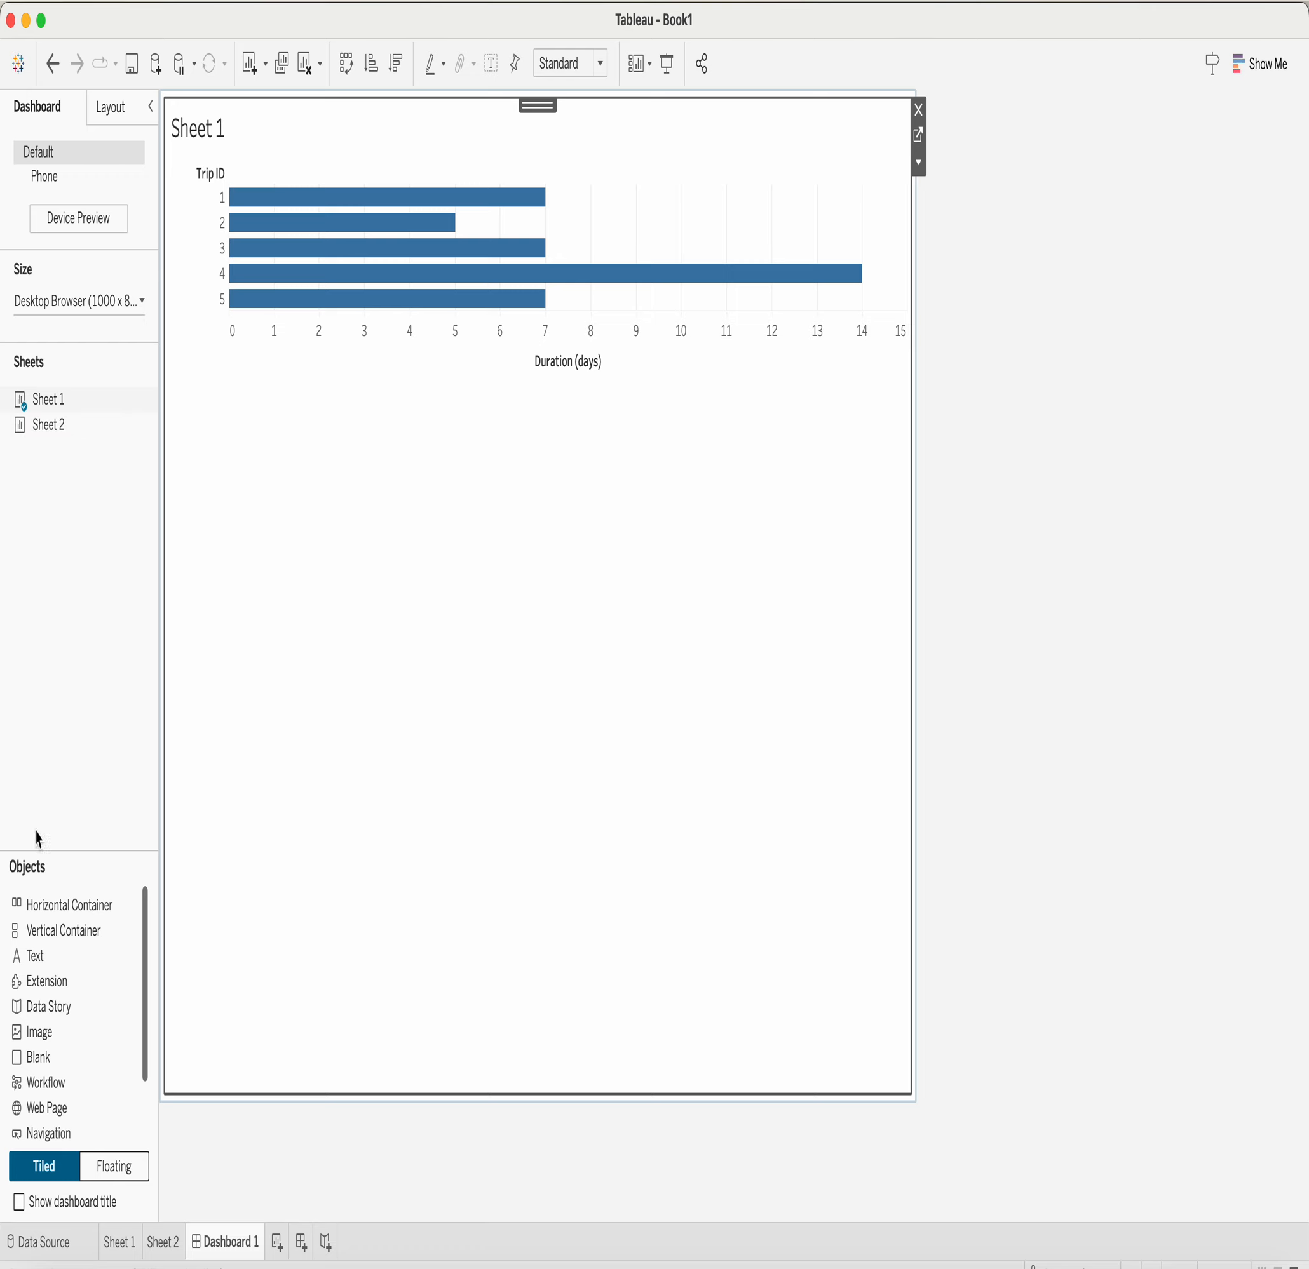
# Step: Add a Blank object beneath Sheet 1 on the dashboard and place Sheet 2 between them
pyautogui.moveTo(46, 1063); pyautogui.dragTo(415, 605)
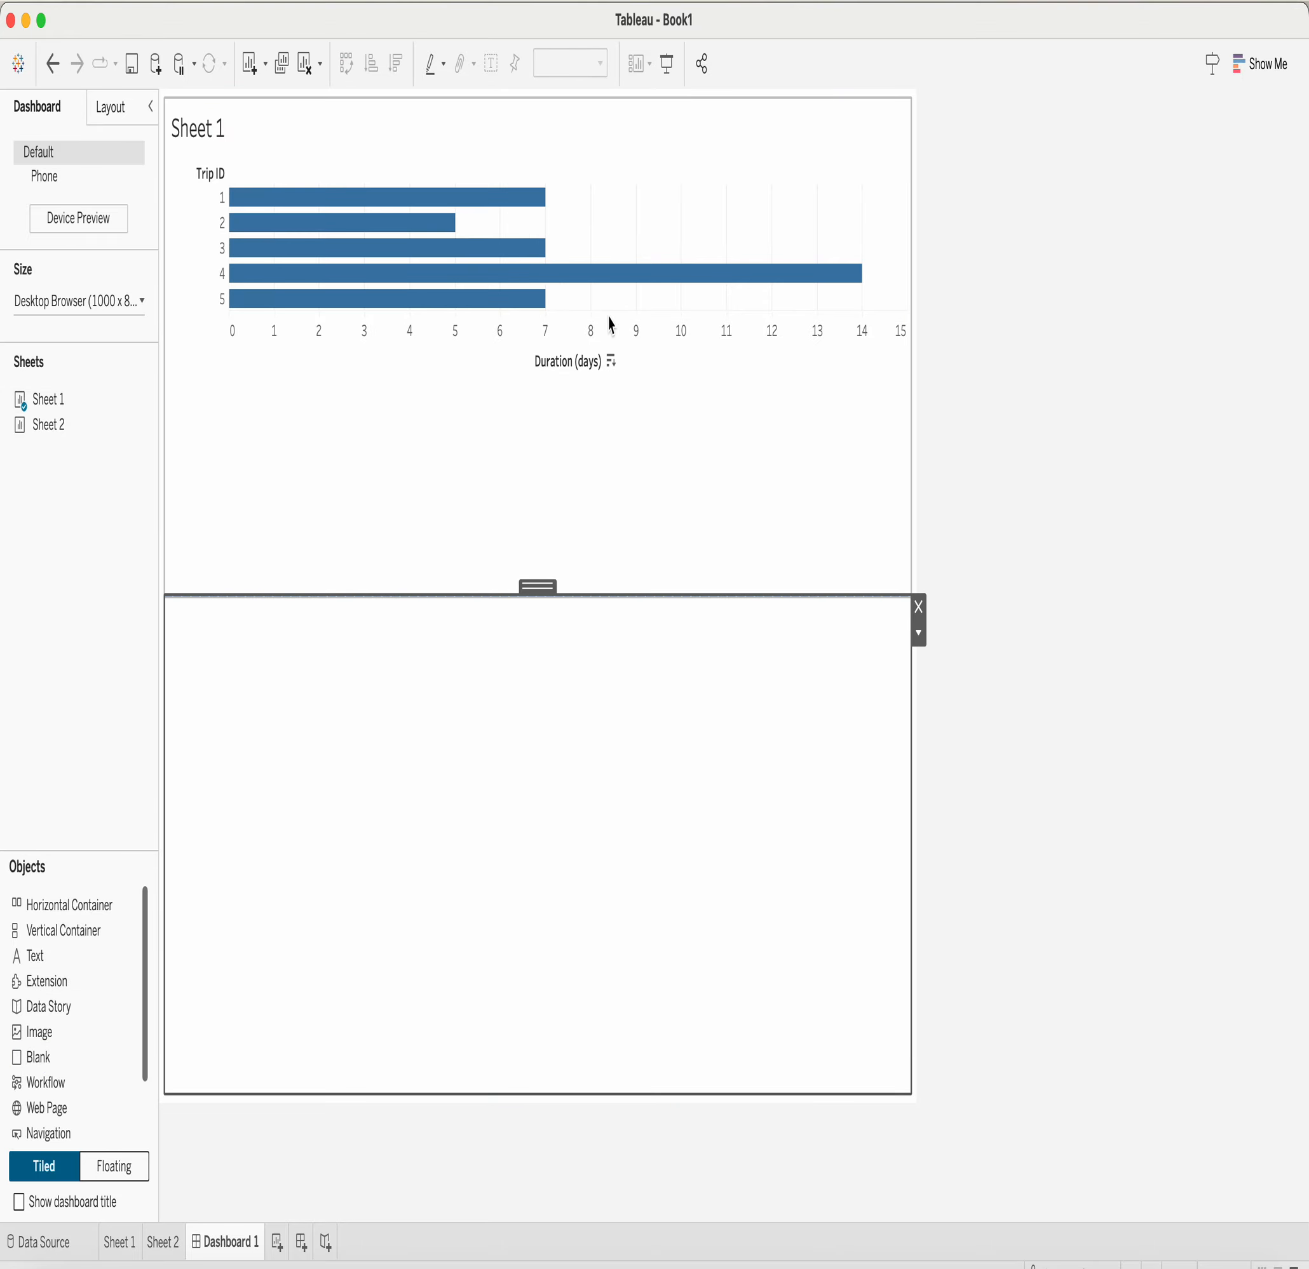
pyautogui.moveTo(645, 281)
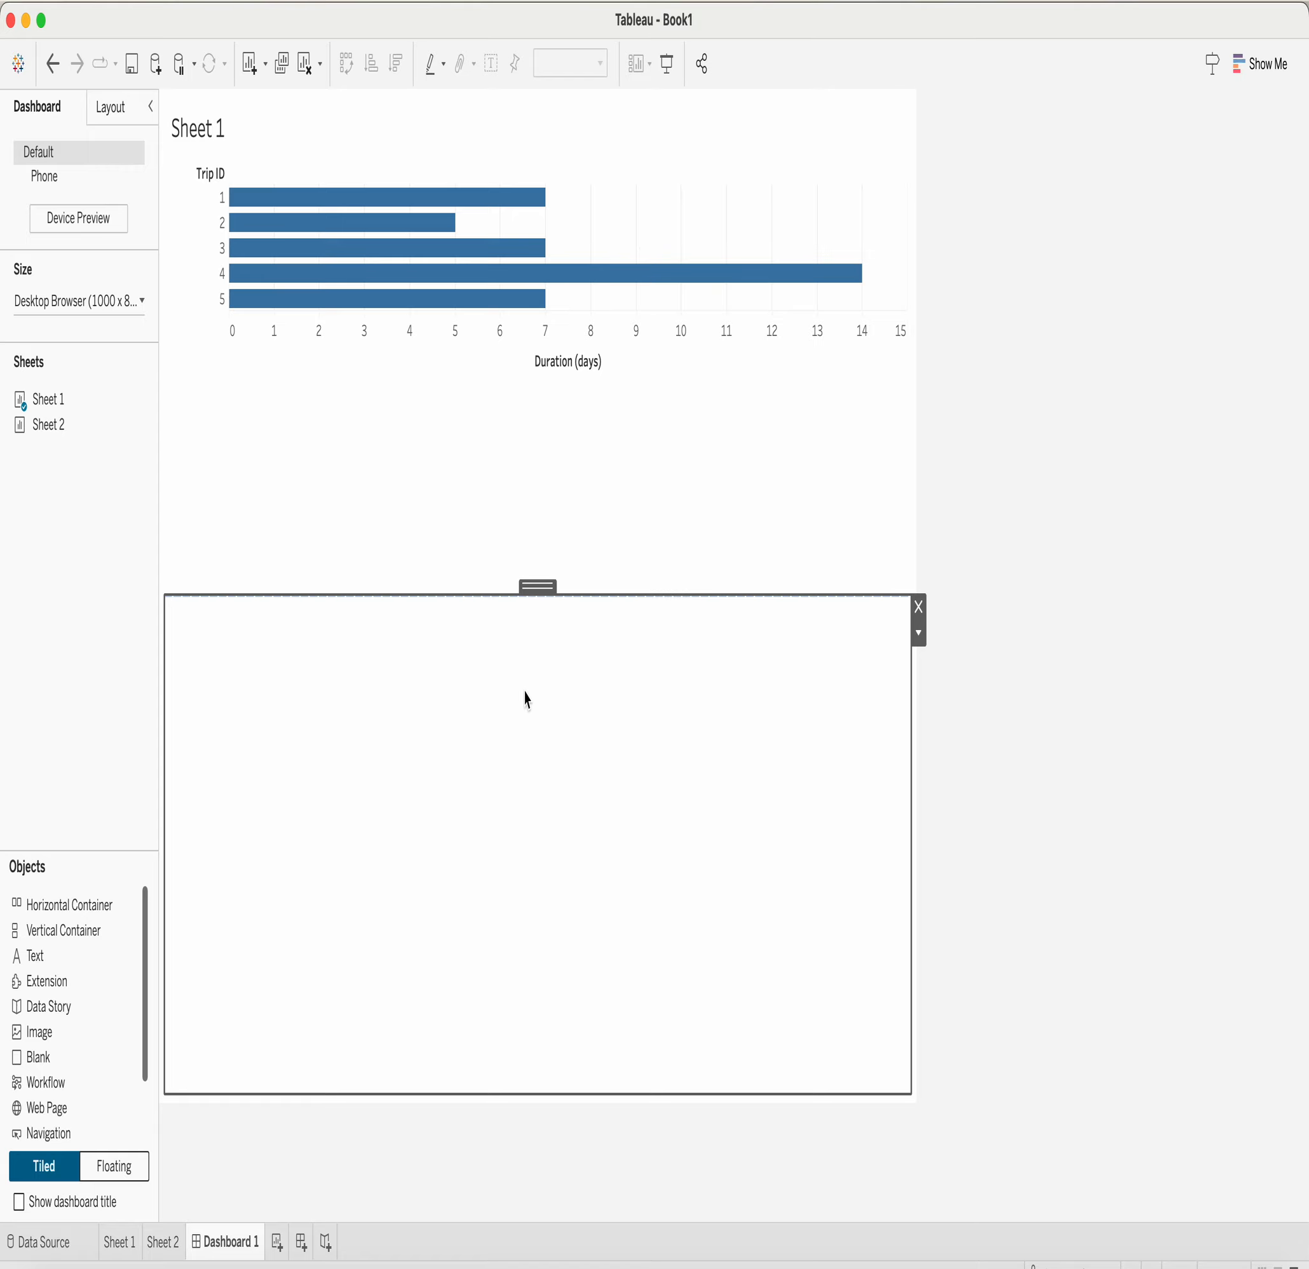
pyautogui.moveTo(42, 425); pyautogui.dragTo(418, 680)
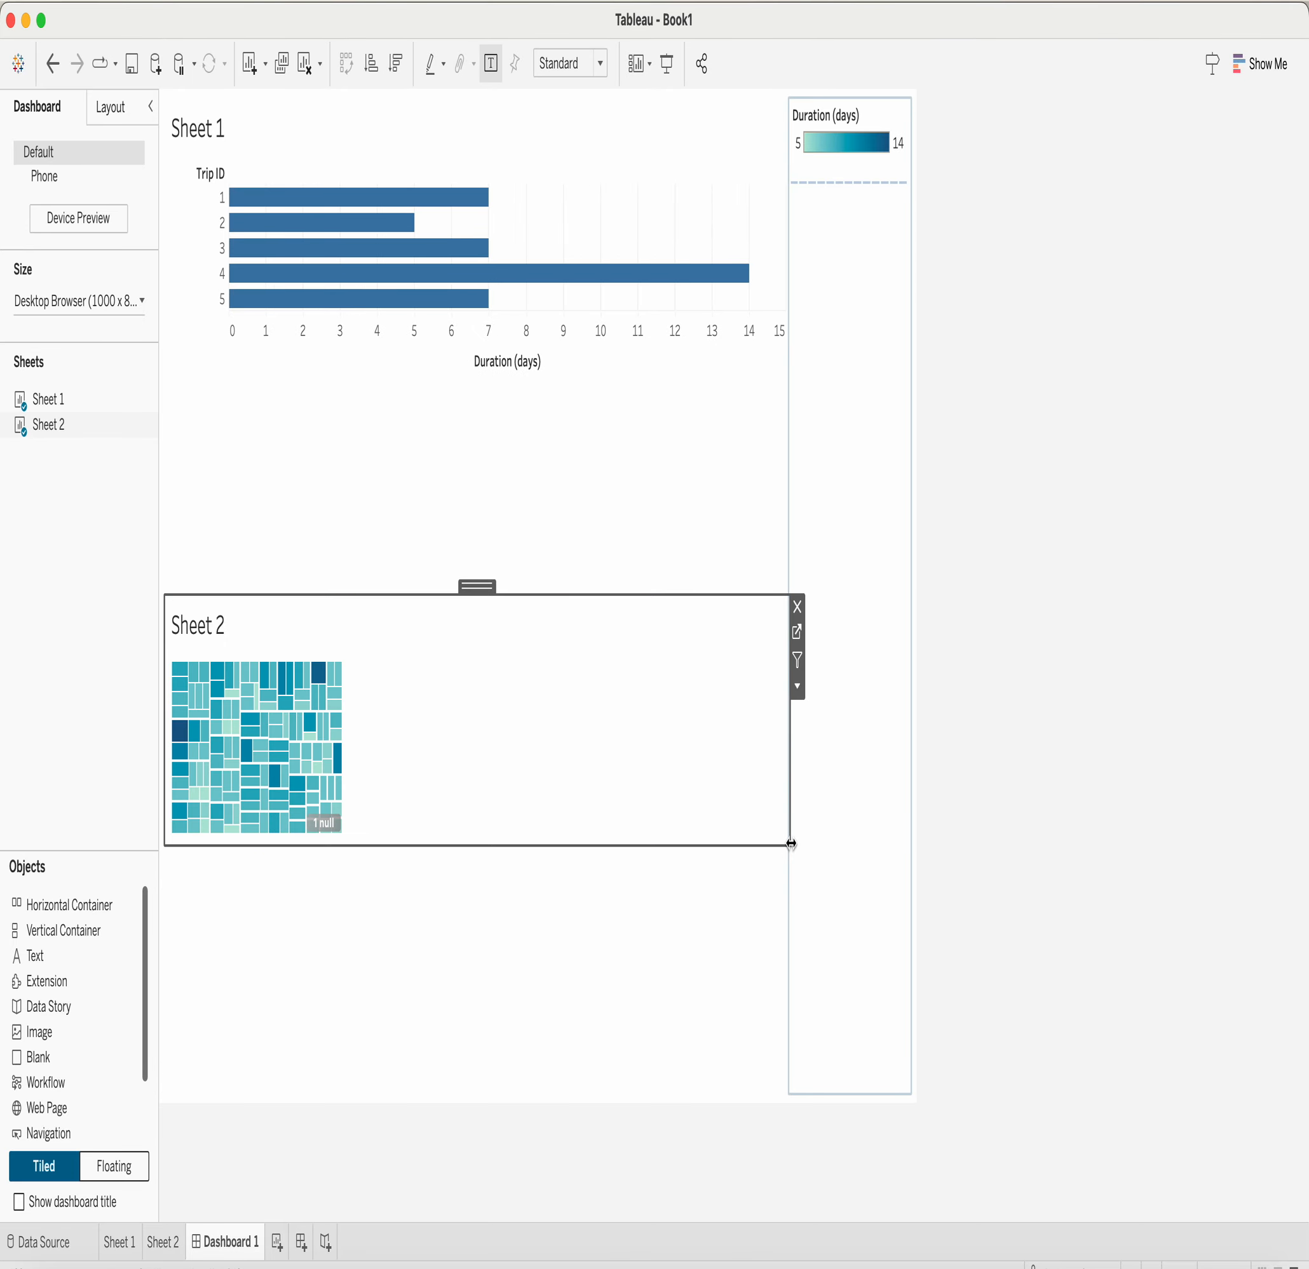
# Step: Widen the sheets area by narrowing the Duration legend column, and remove the Blank object beneath Sheet 2
pyautogui.moveTo(788, 844); pyautogui.dragTo(882, 904)
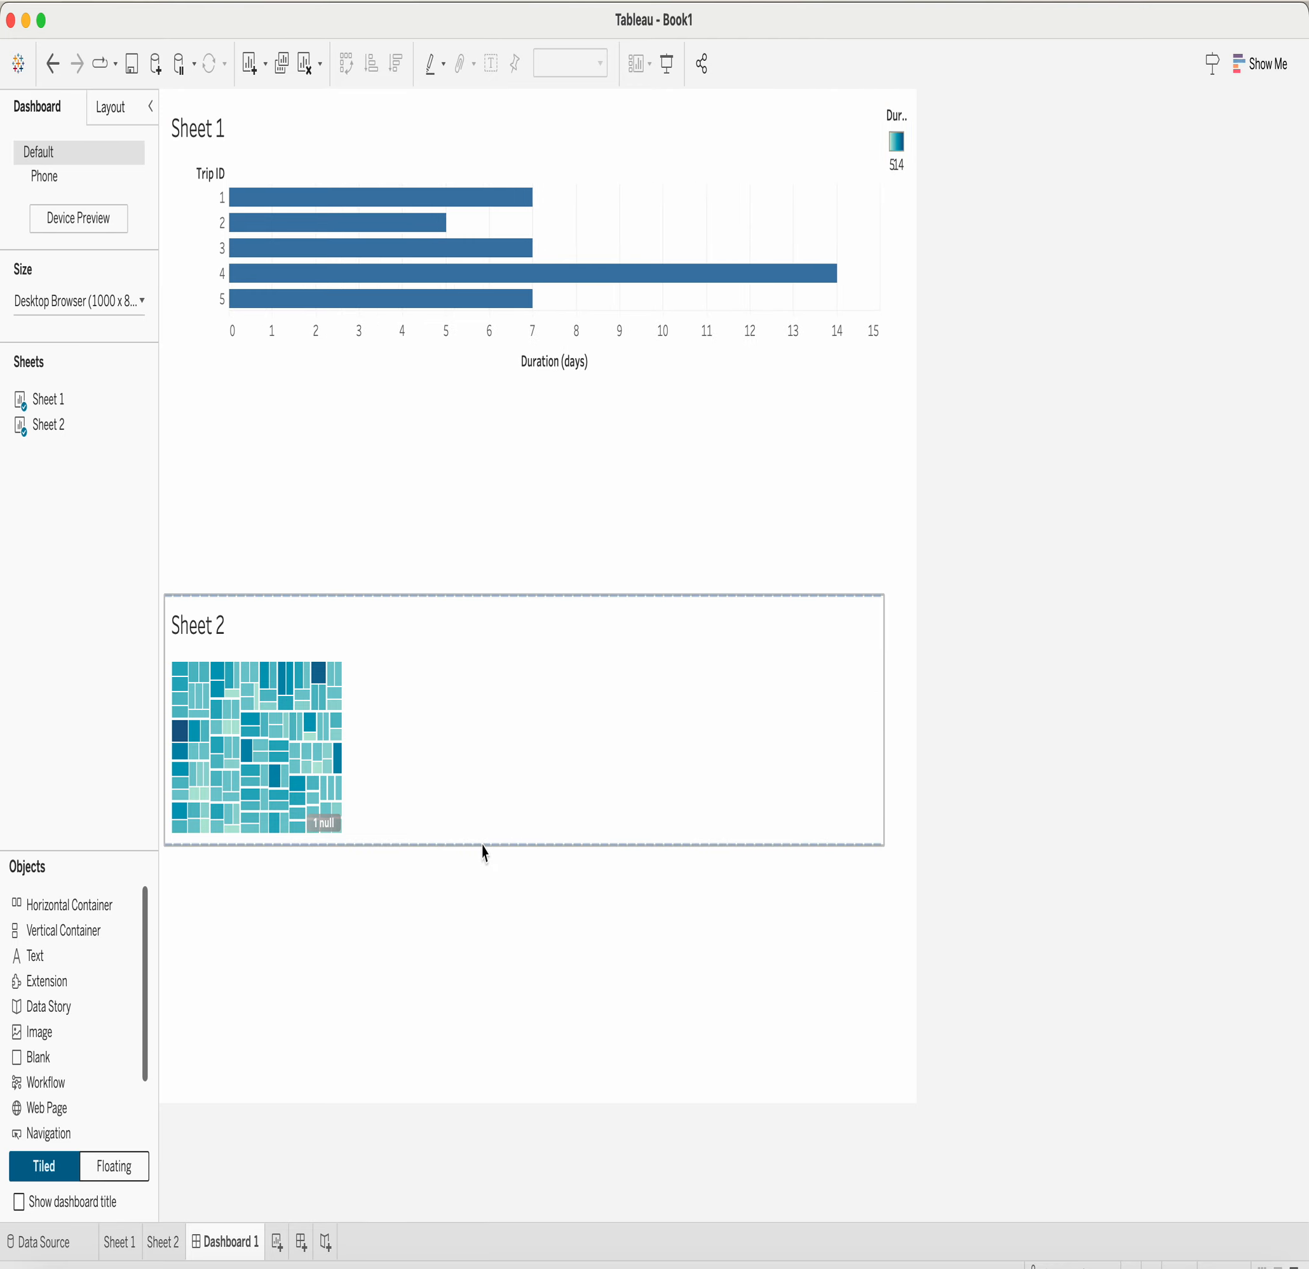
pyautogui.click(482, 893)
pyautogui.click(890, 856)
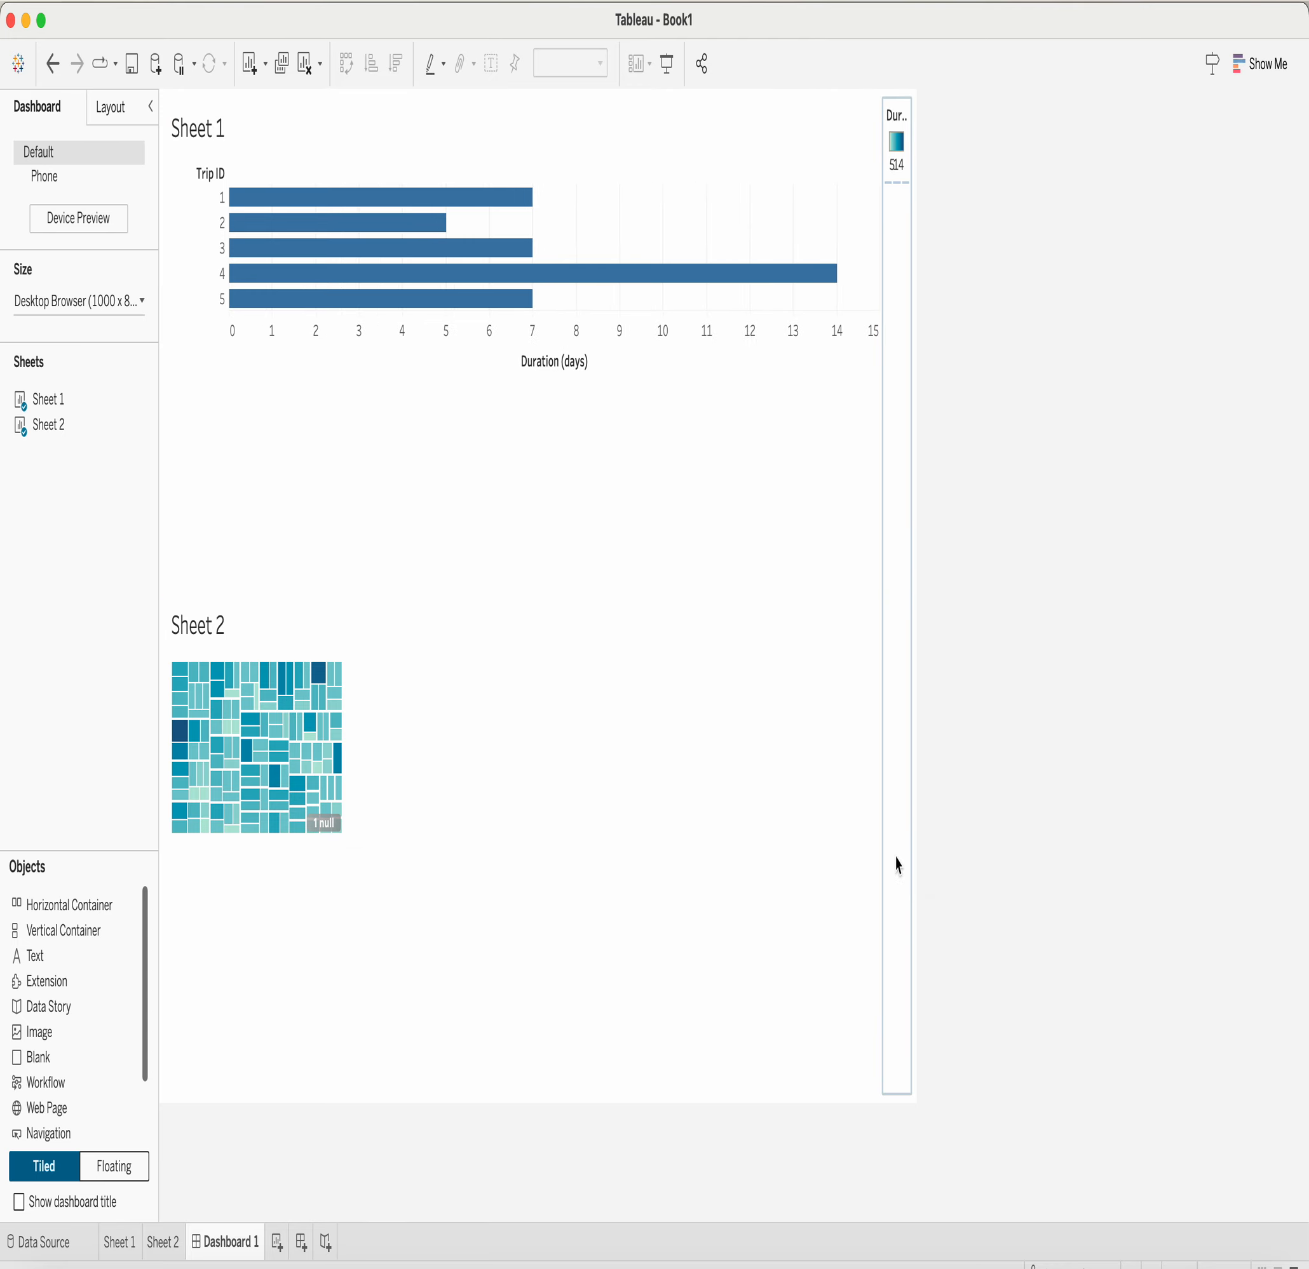
# Step: Set the fit of both Sheet 2 and Sheet 1 on the dashboard to Entire View
pyautogui.click(648, 788)
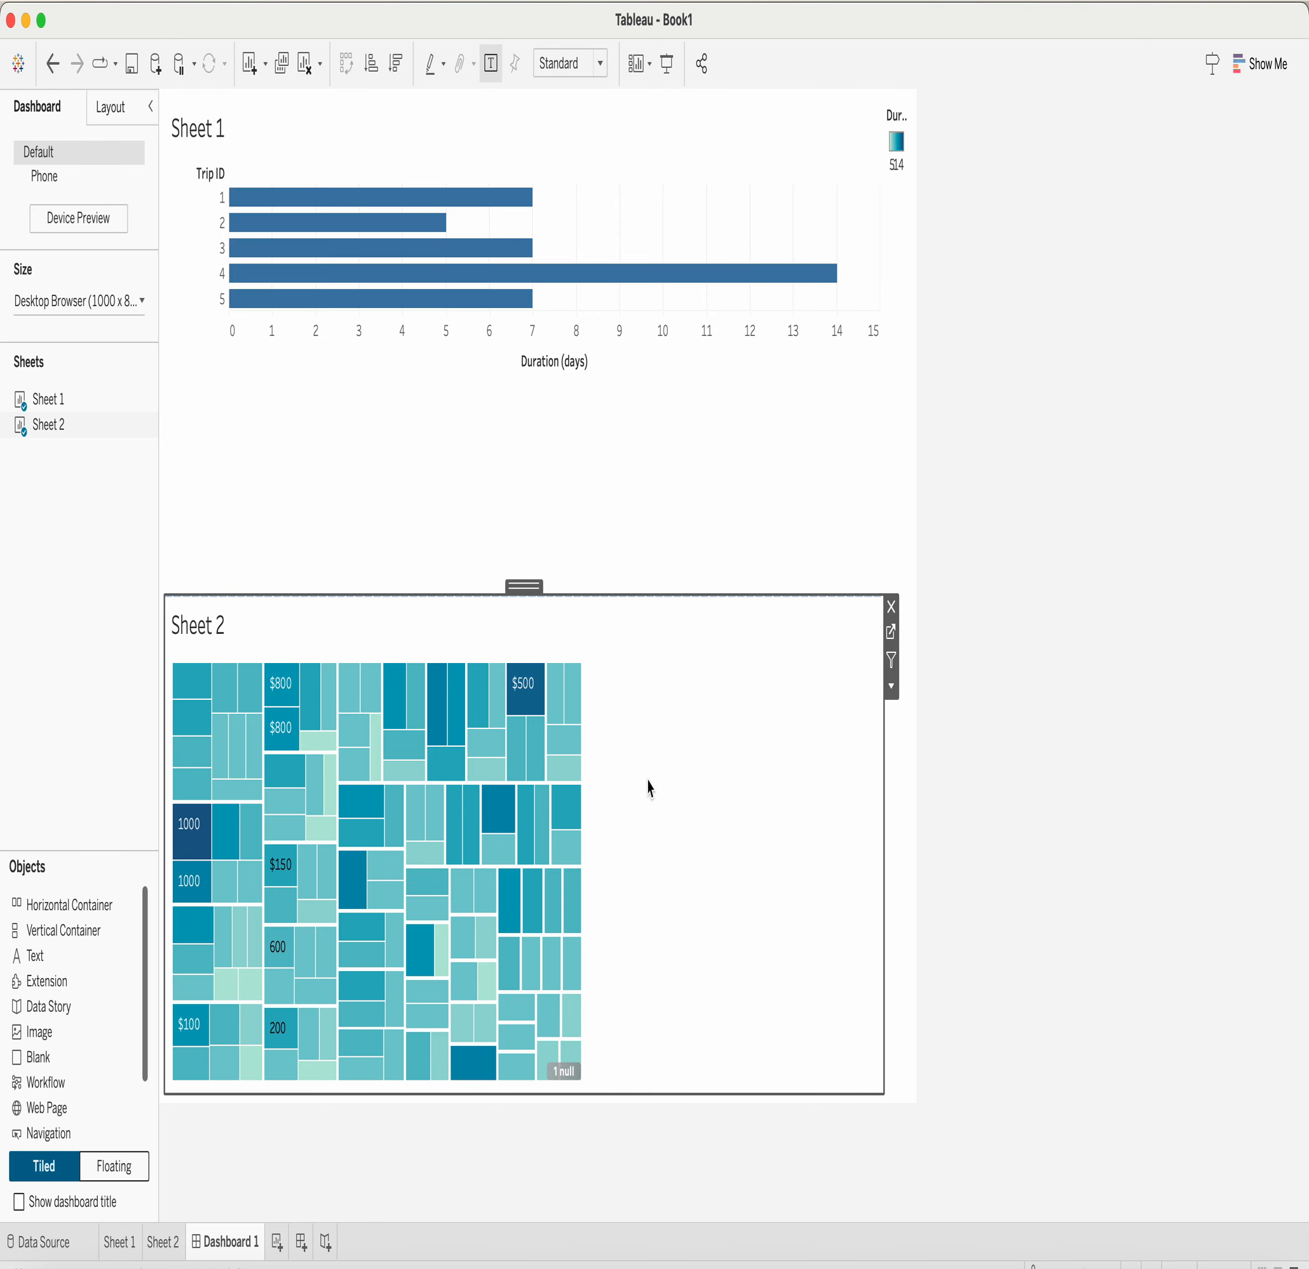
pyautogui.click(602, 77)
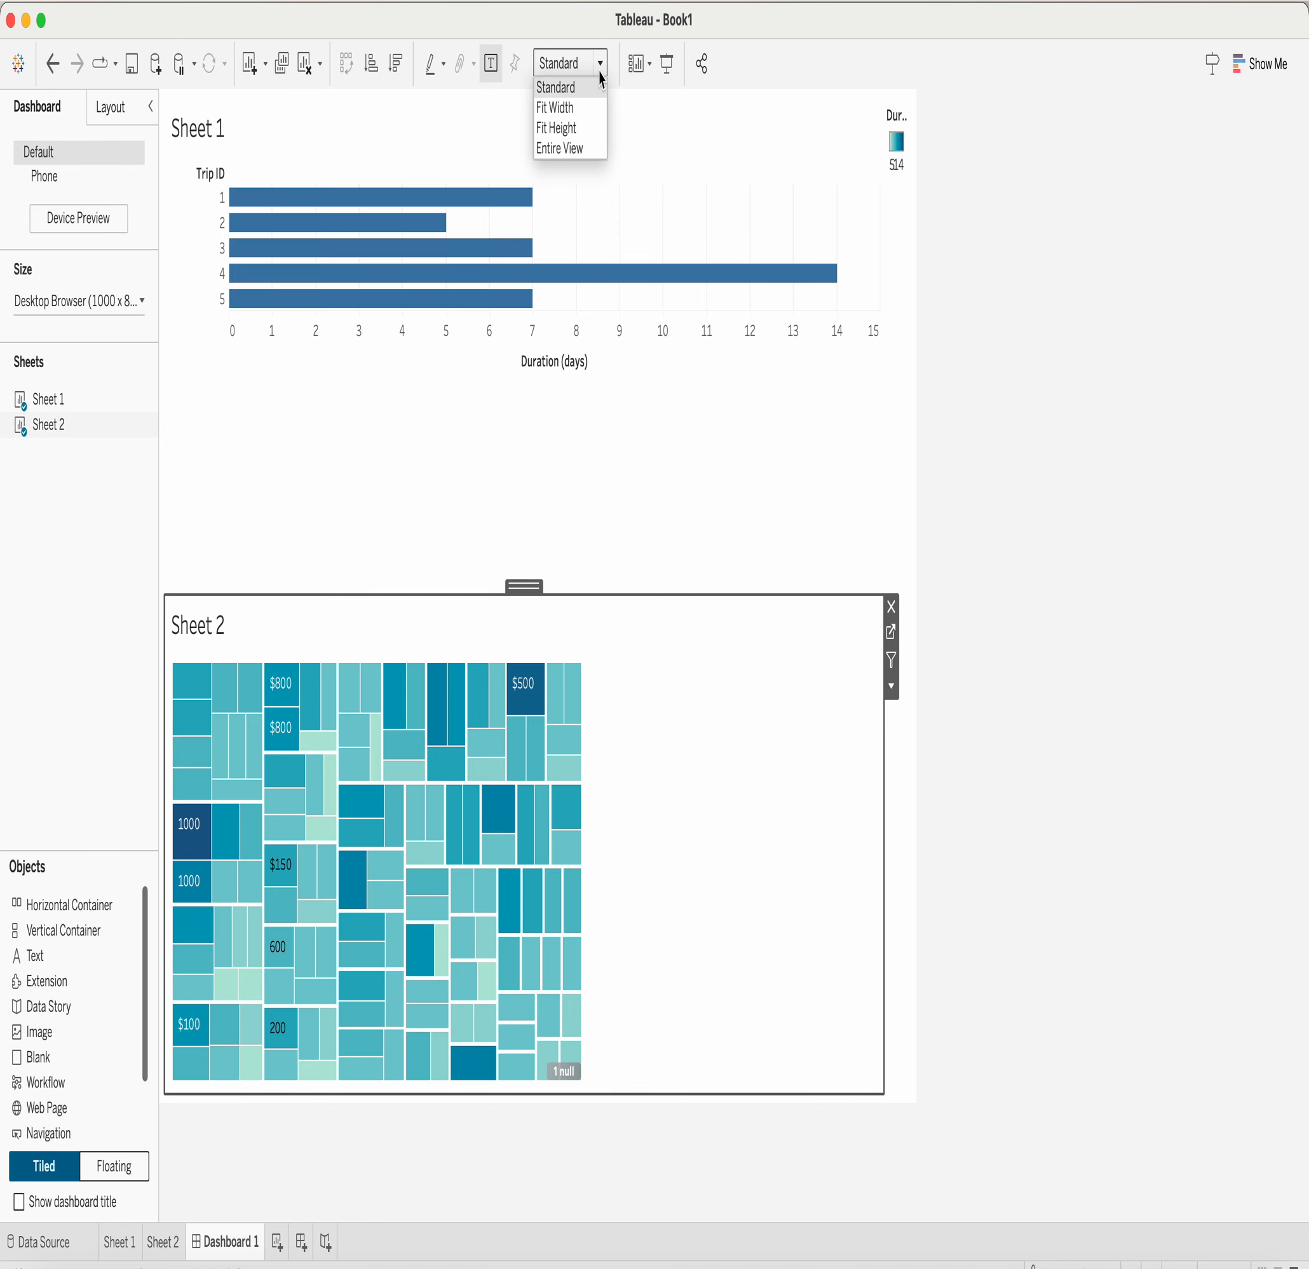
pyautogui.click(559, 146)
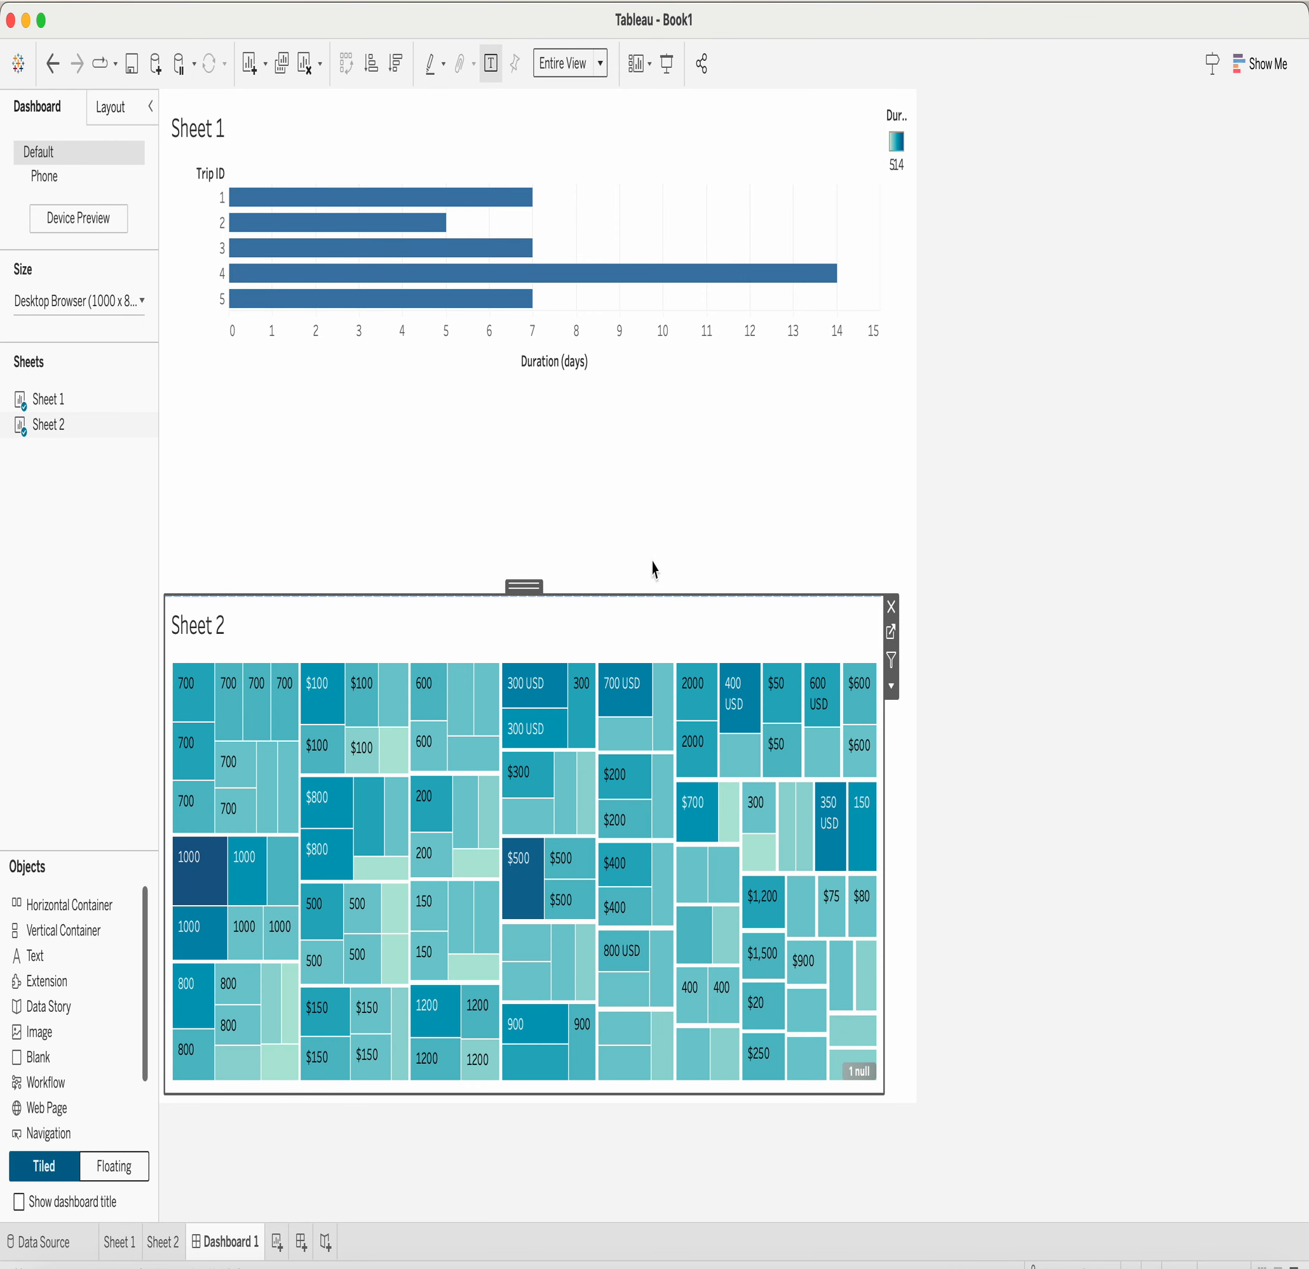
pyautogui.click(580, 98)
pyautogui.click(600, 63)
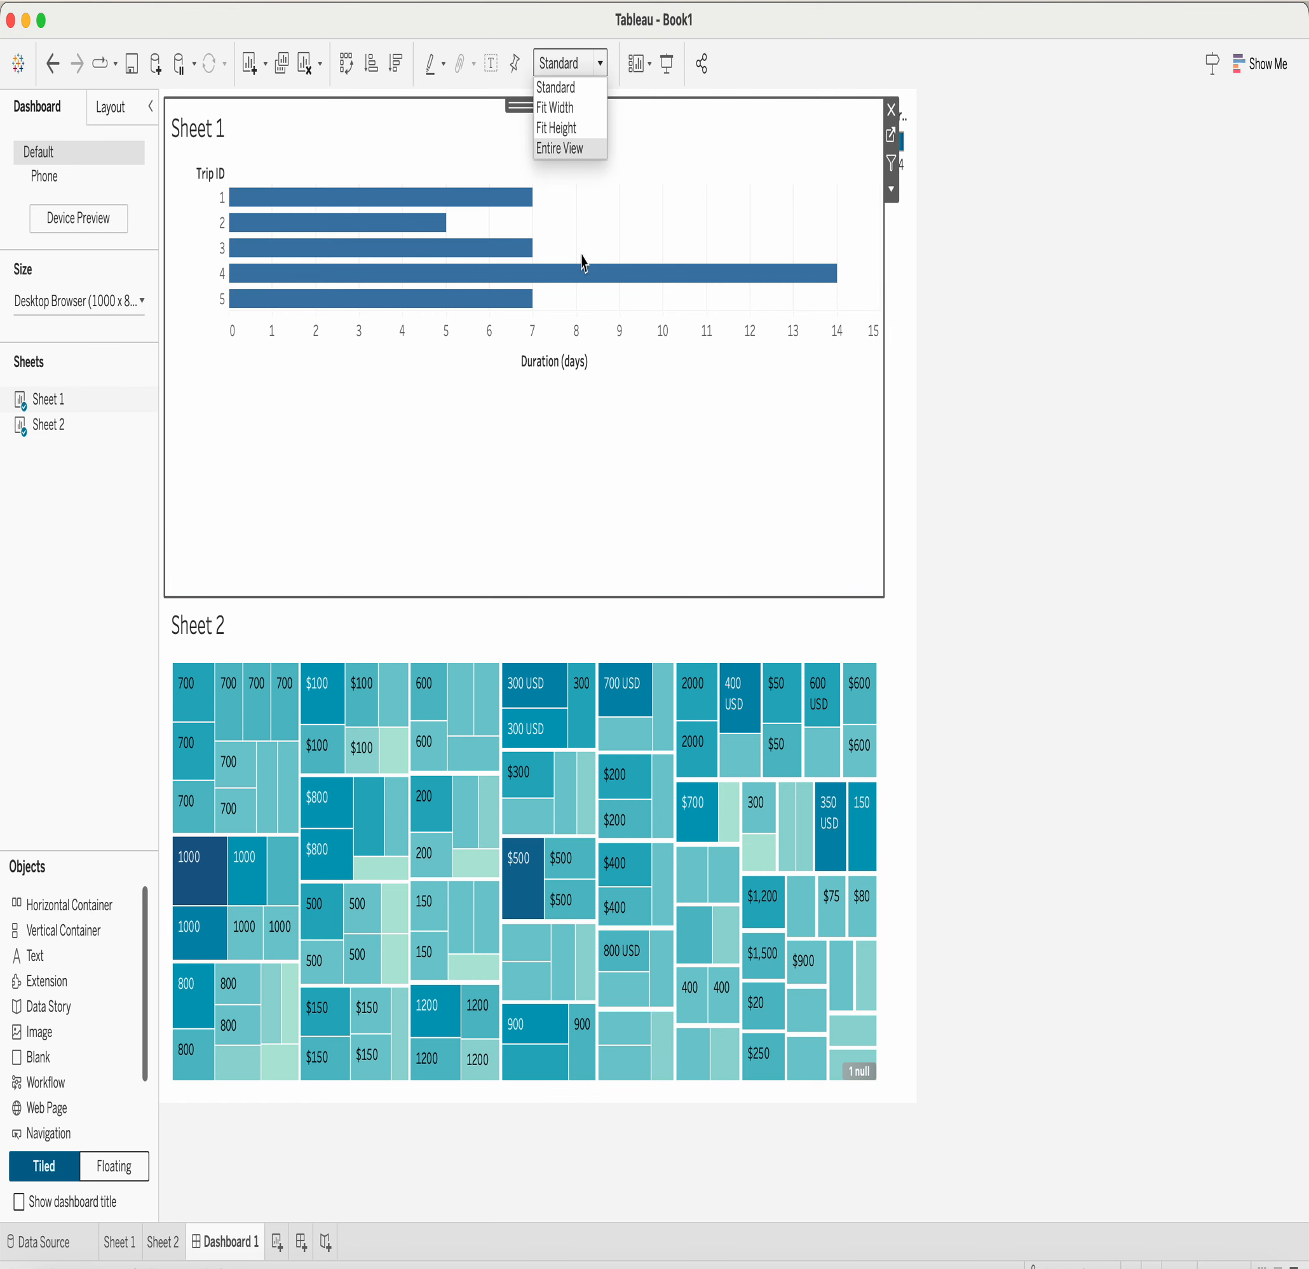
pyautogui.click(567, 149)
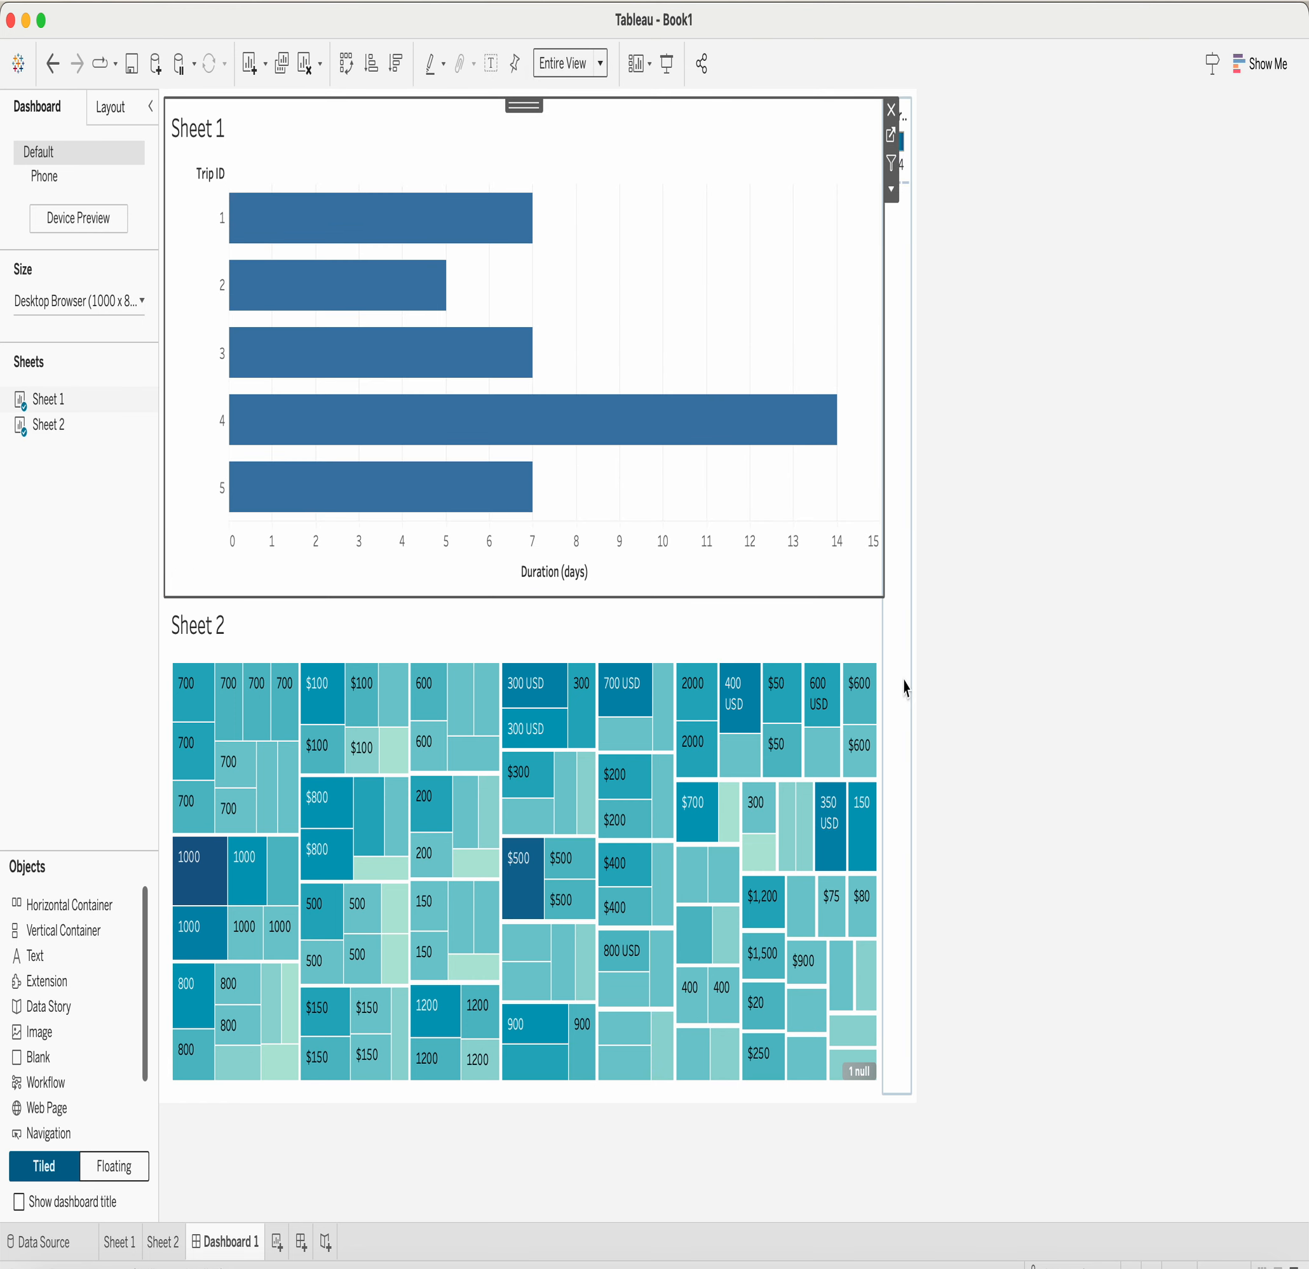
pyautogui.moveTo(496, 204)
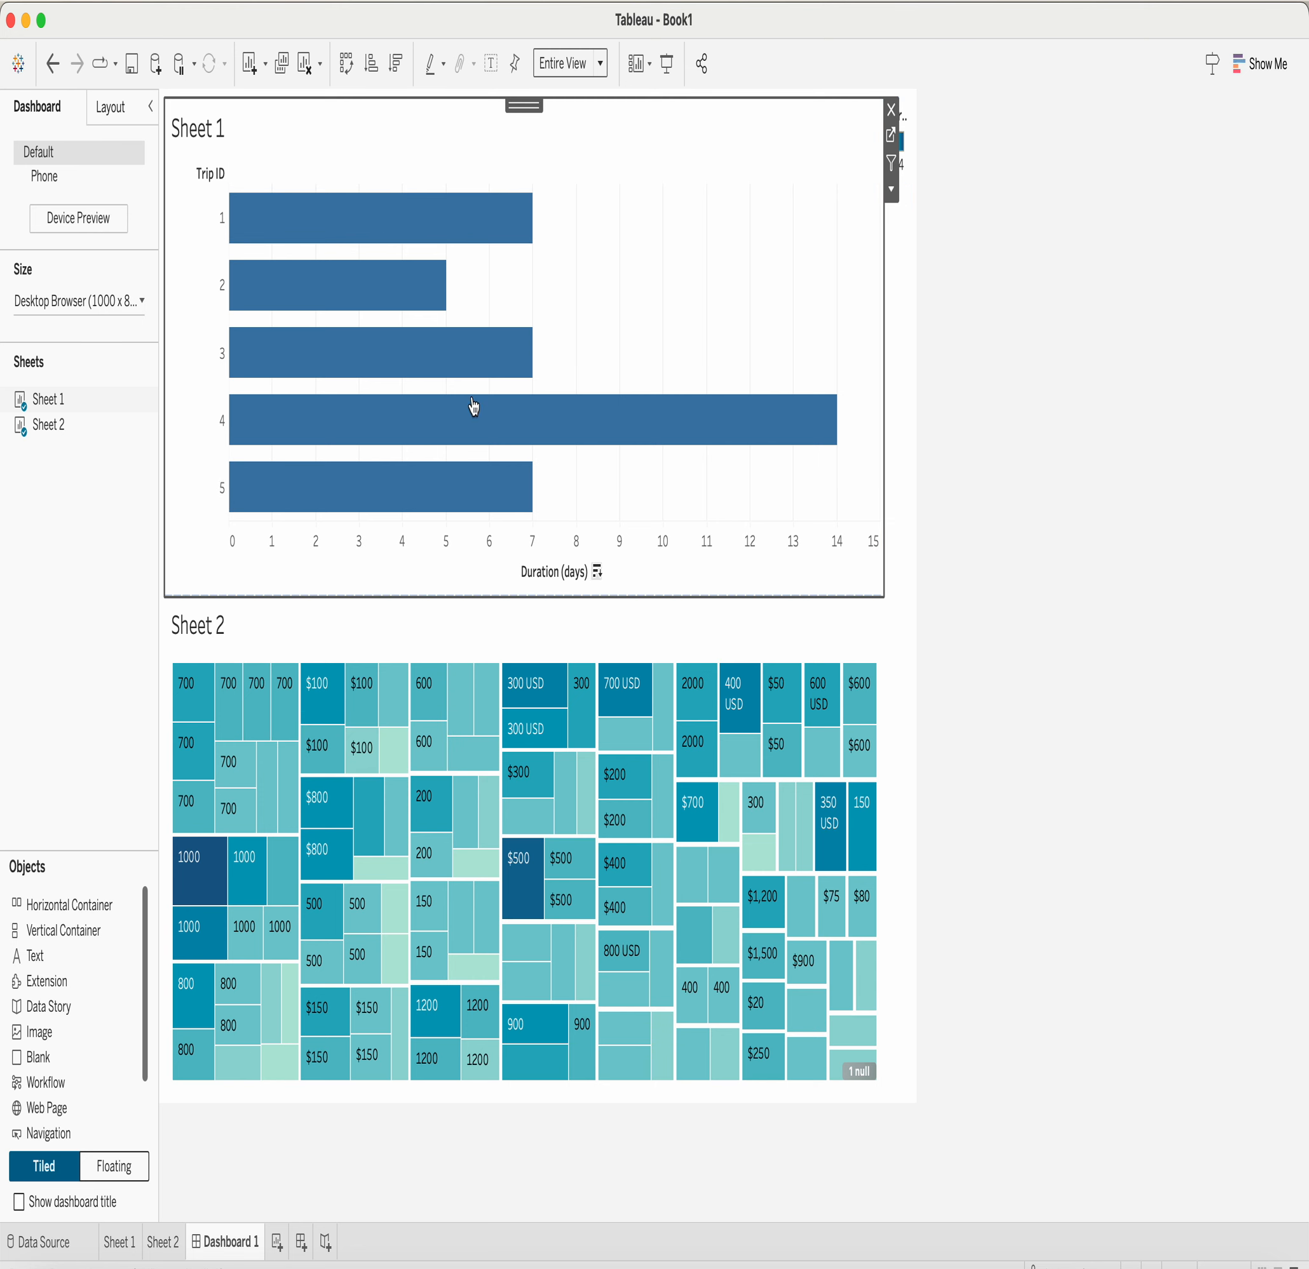
pyautogui.moveTo(666, 405)
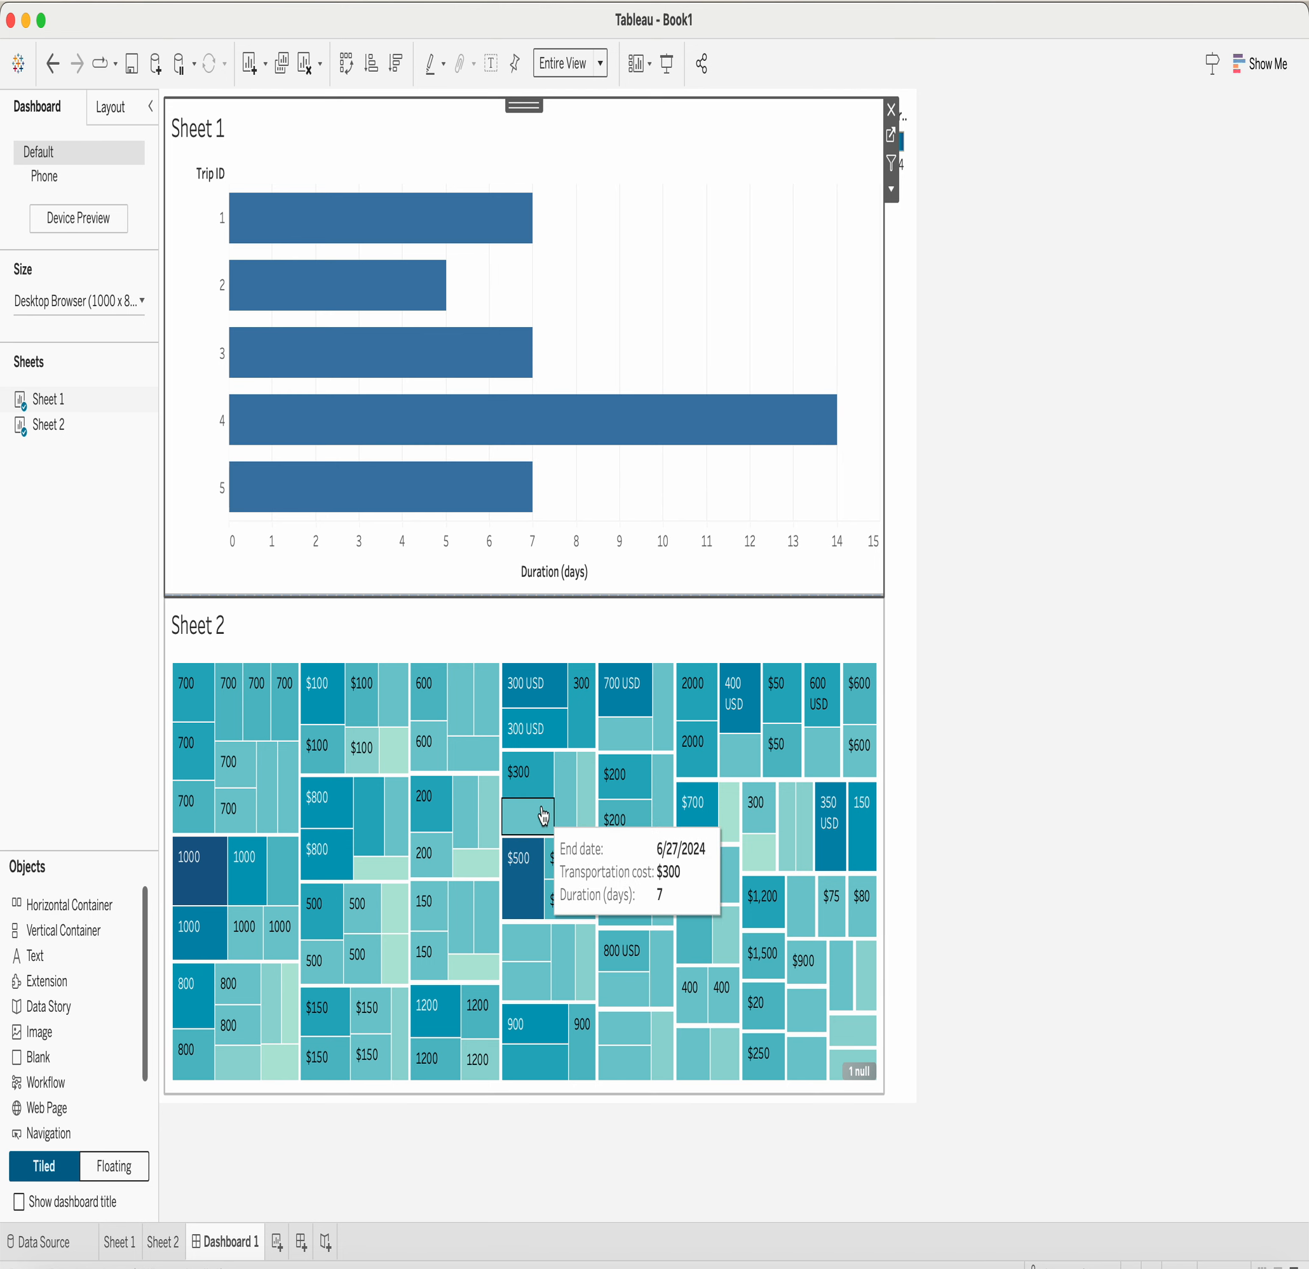
pyautogui.moveTo(586, 825)
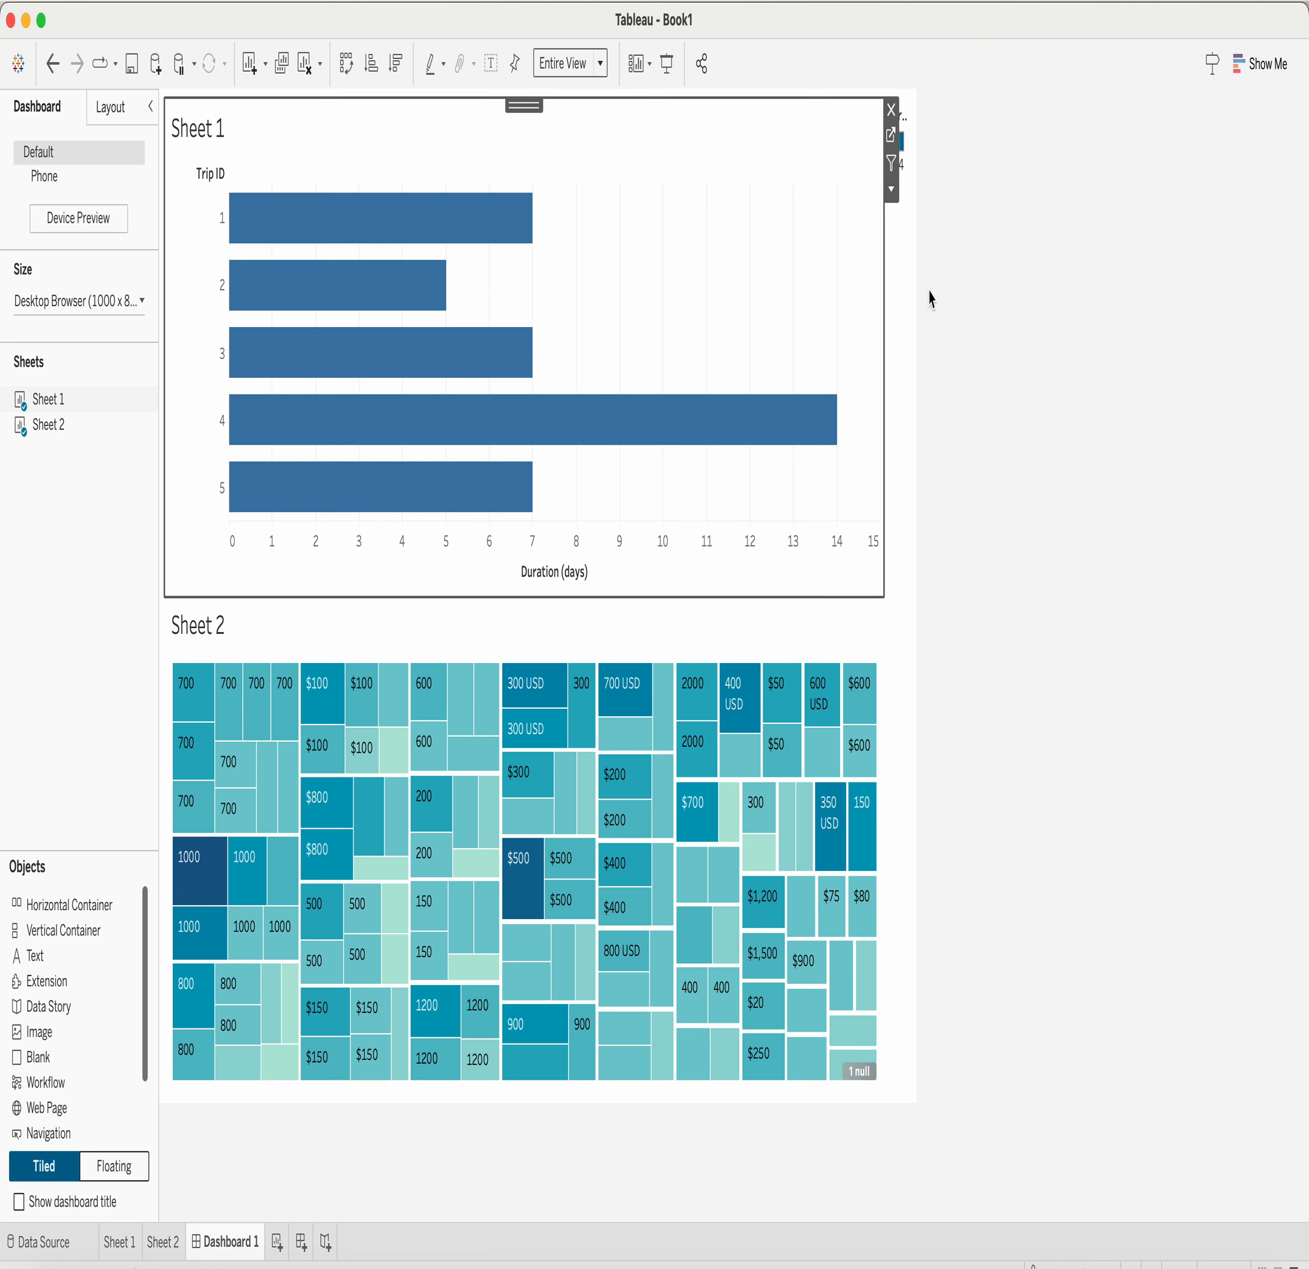
pyautogui.click(905, 291)
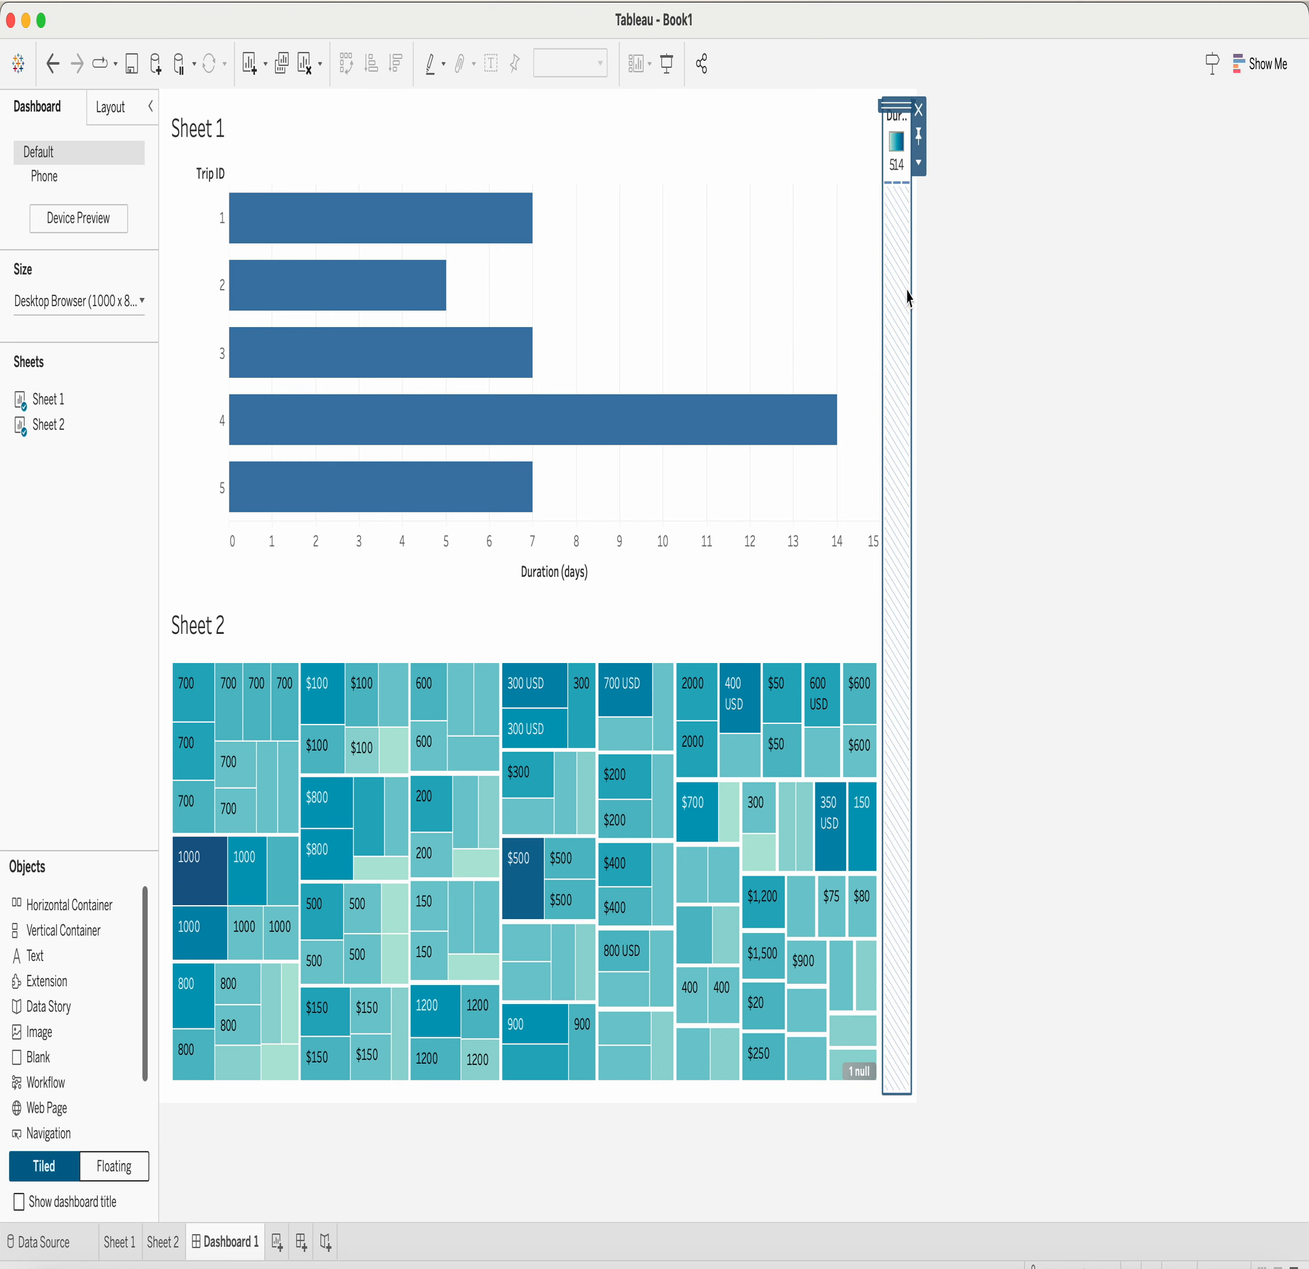
# Step: Add a Show/Hide button for Sheet 1 and move it inside the chart's upper-right area, off the legend
pyautogui.click(803, 297)
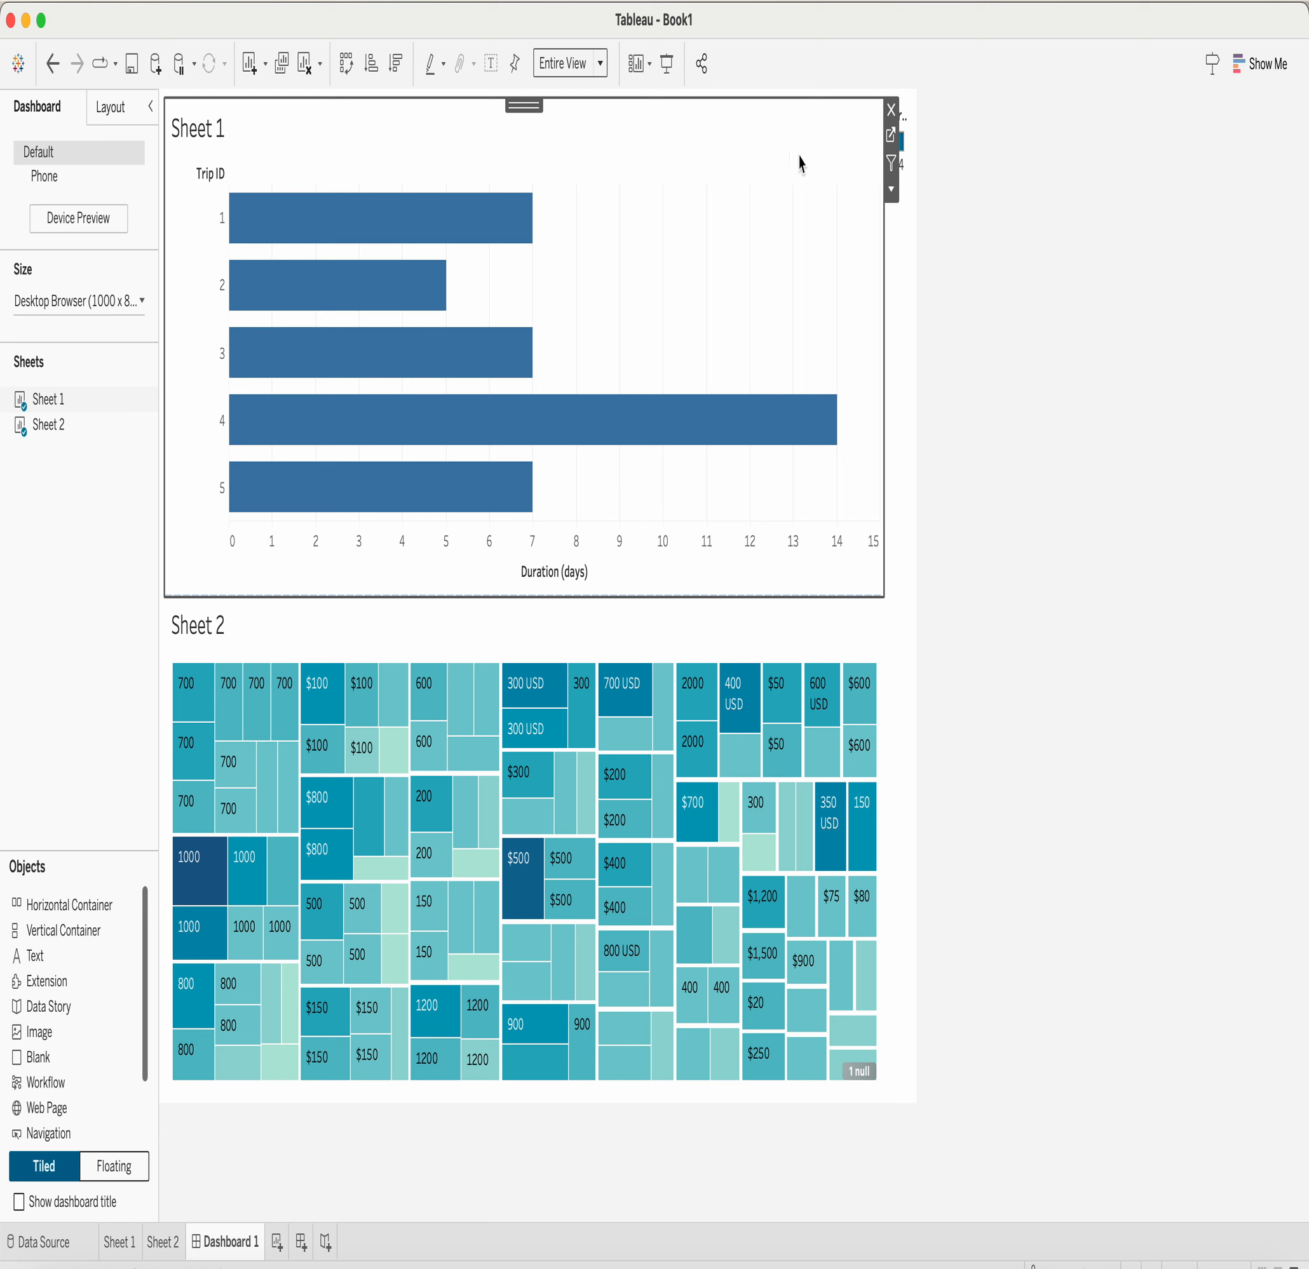
pyautogui.click(892, 192)
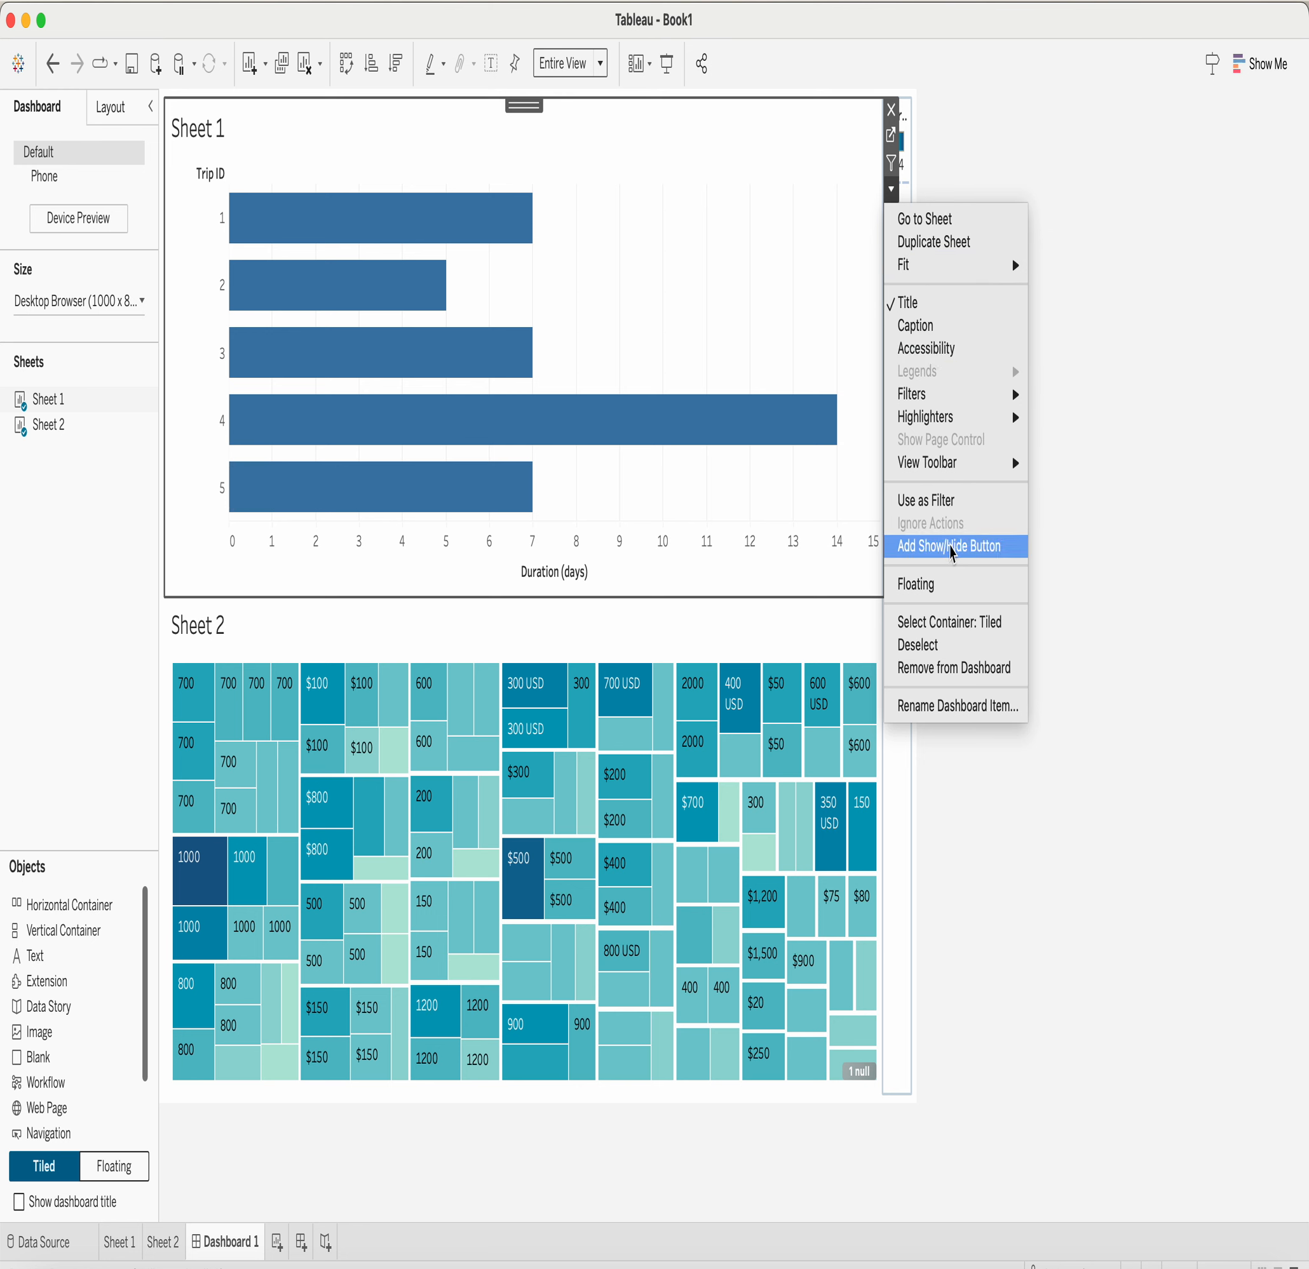
pyautogui.click(952, 553)
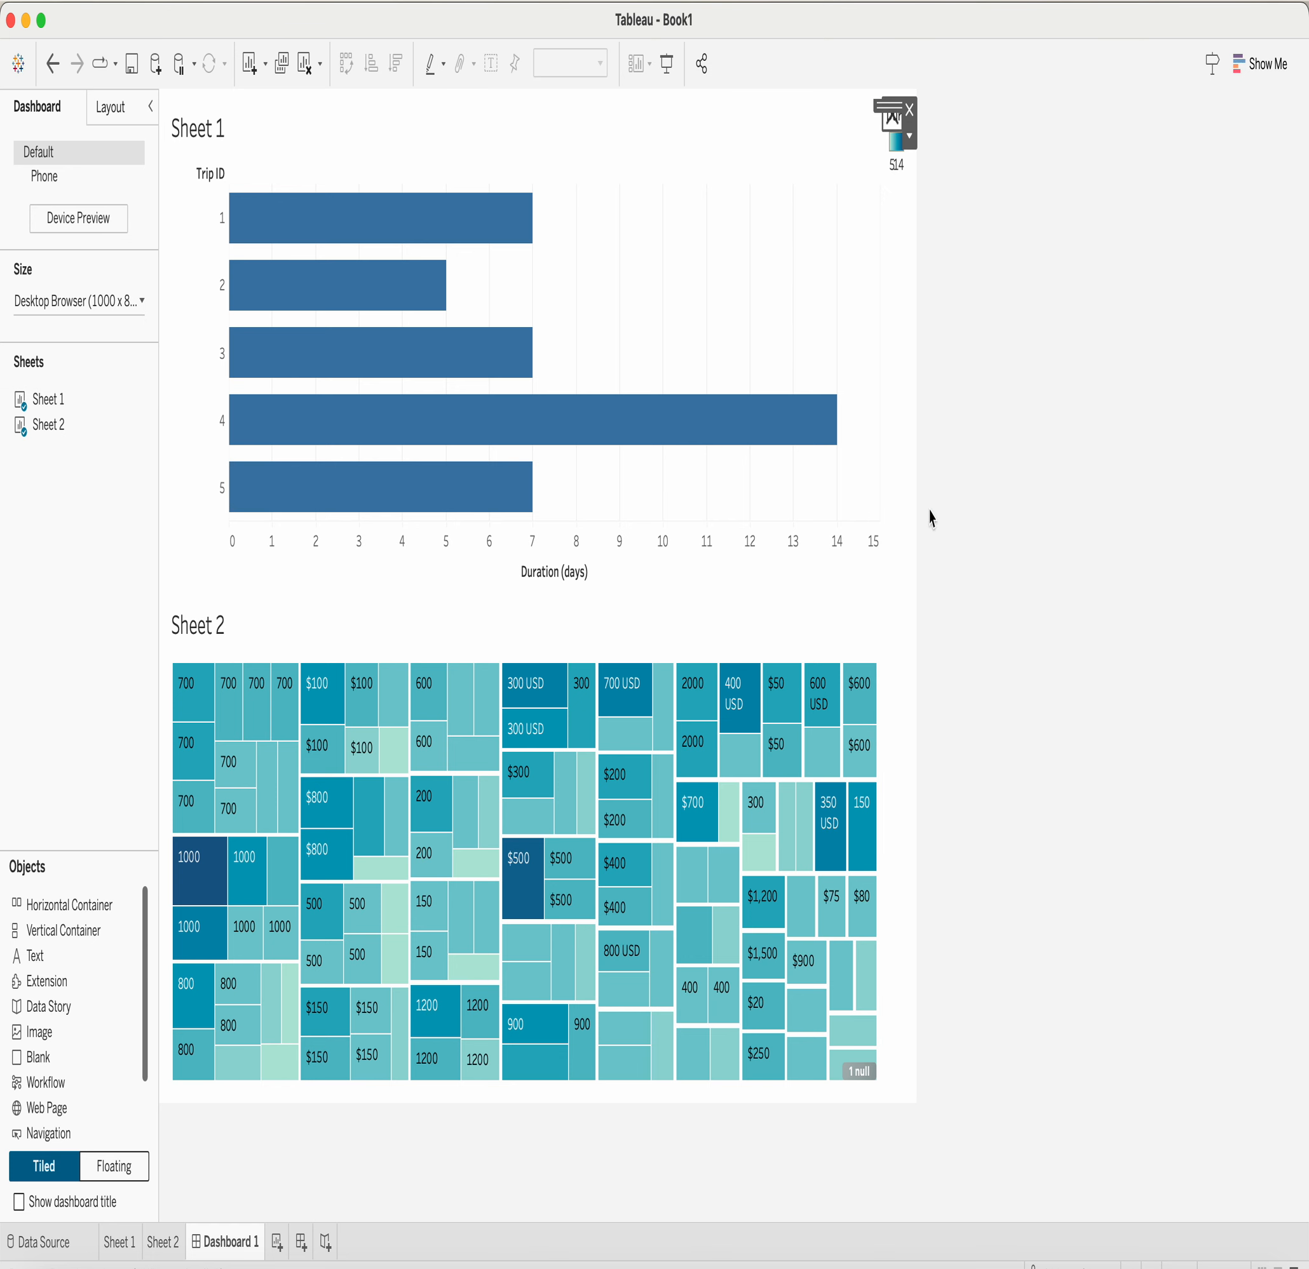
pyautogui.moveTo(887, 107); pyautogui.dragTo(759, 179)
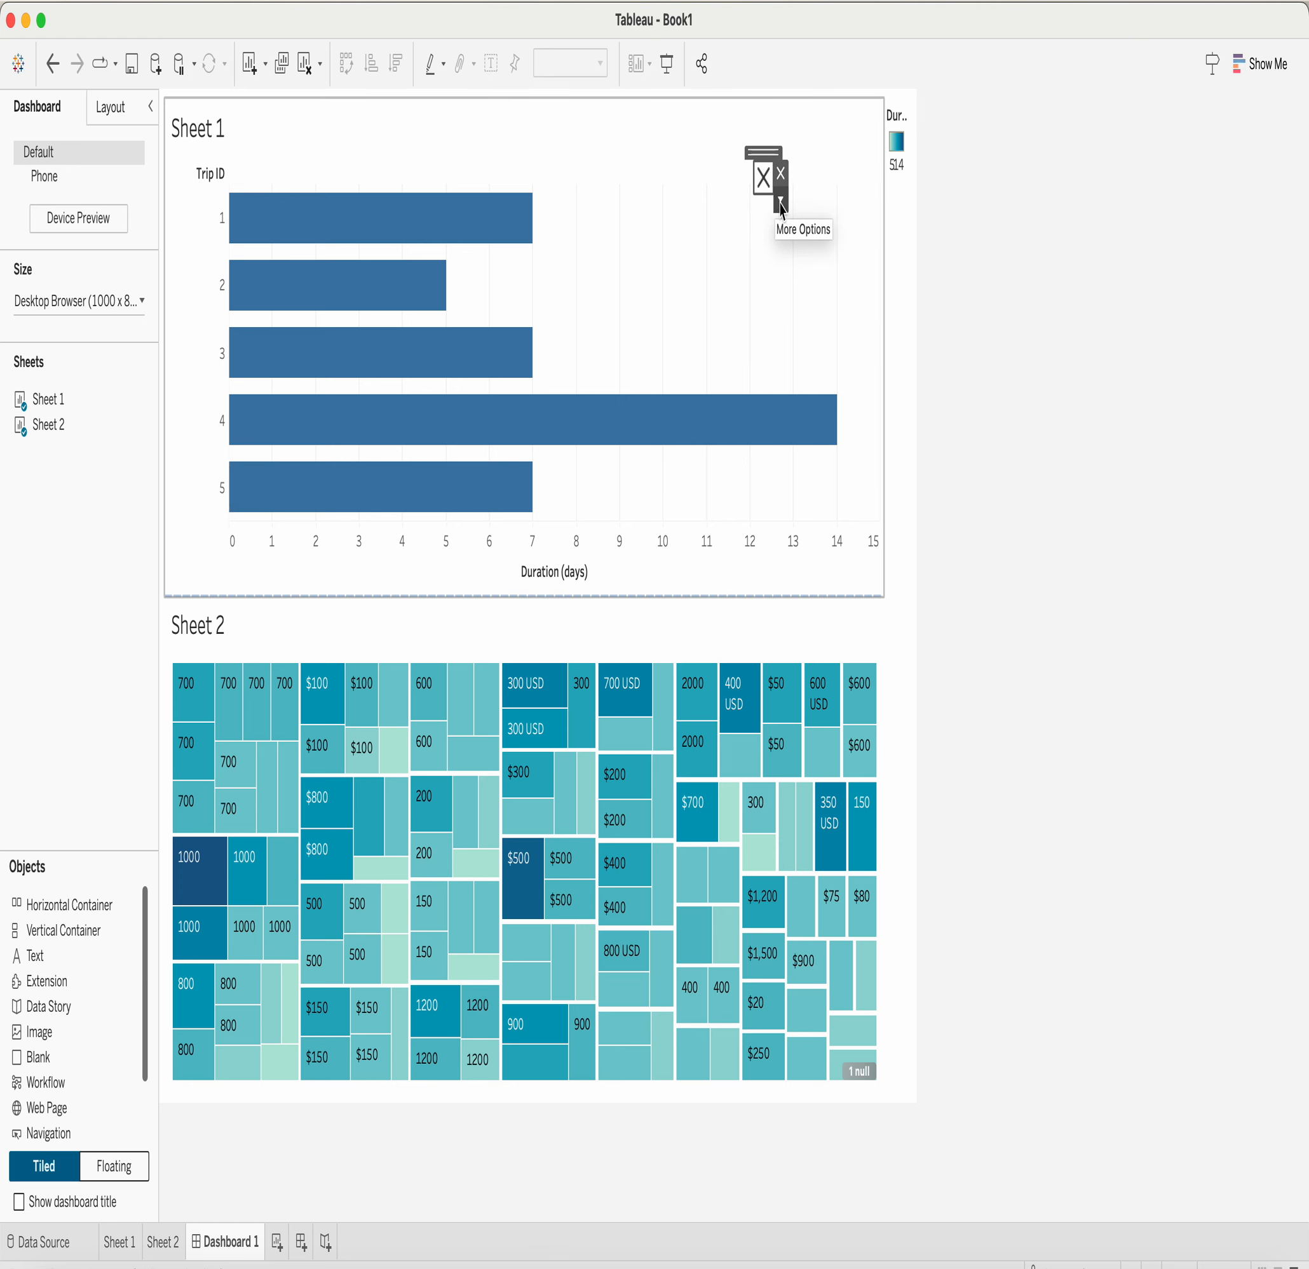
# Step: Edit the Show/Hide button to use the Text style with the Item Shown title "Click to hide"
pyautogui.click(781, 203)
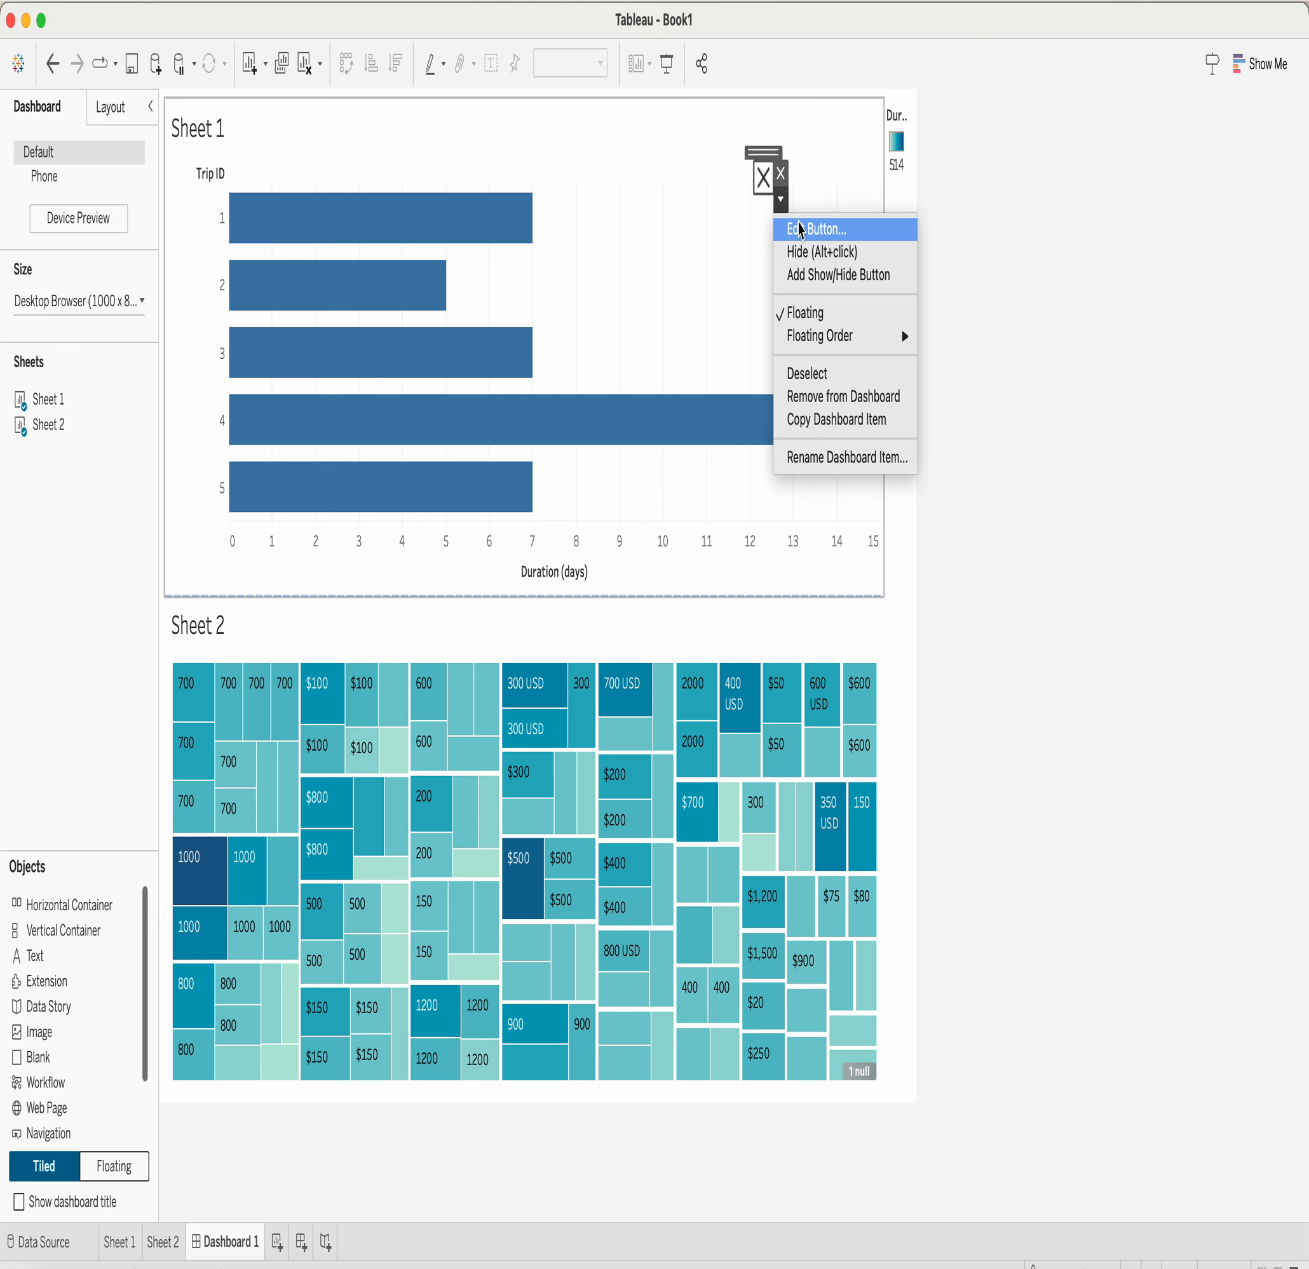
pyautogui.click(800, 229)
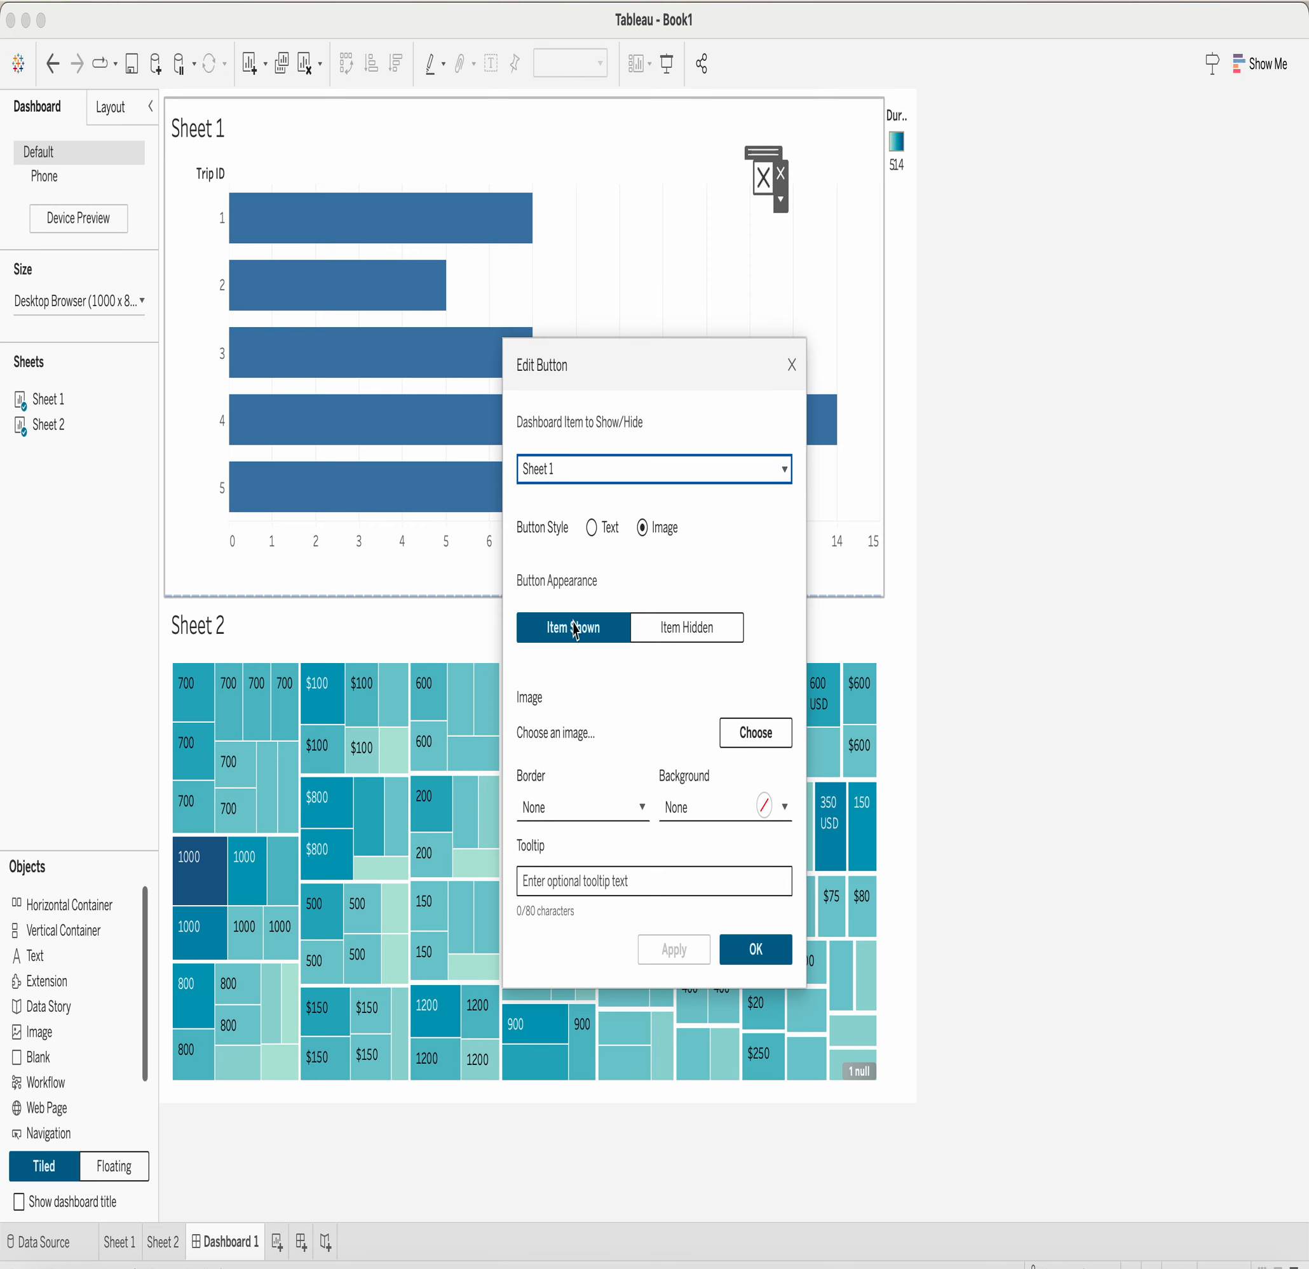
pyautogui.click(592, 530)
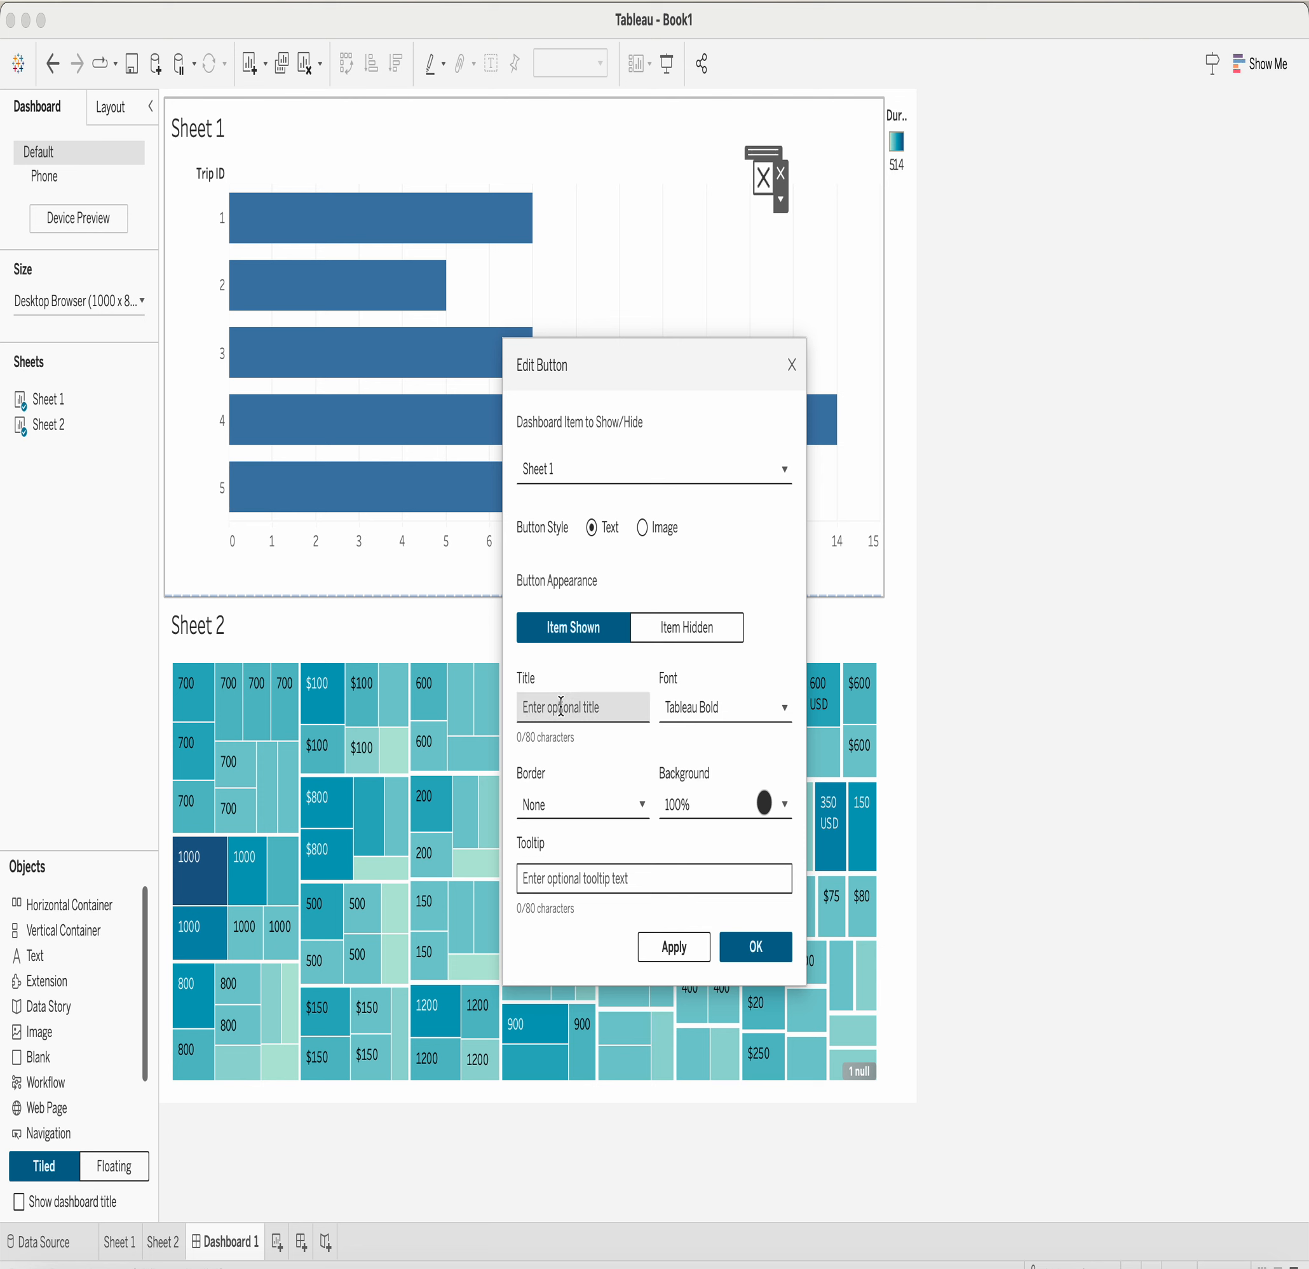
pyautogui.click(561, 708)
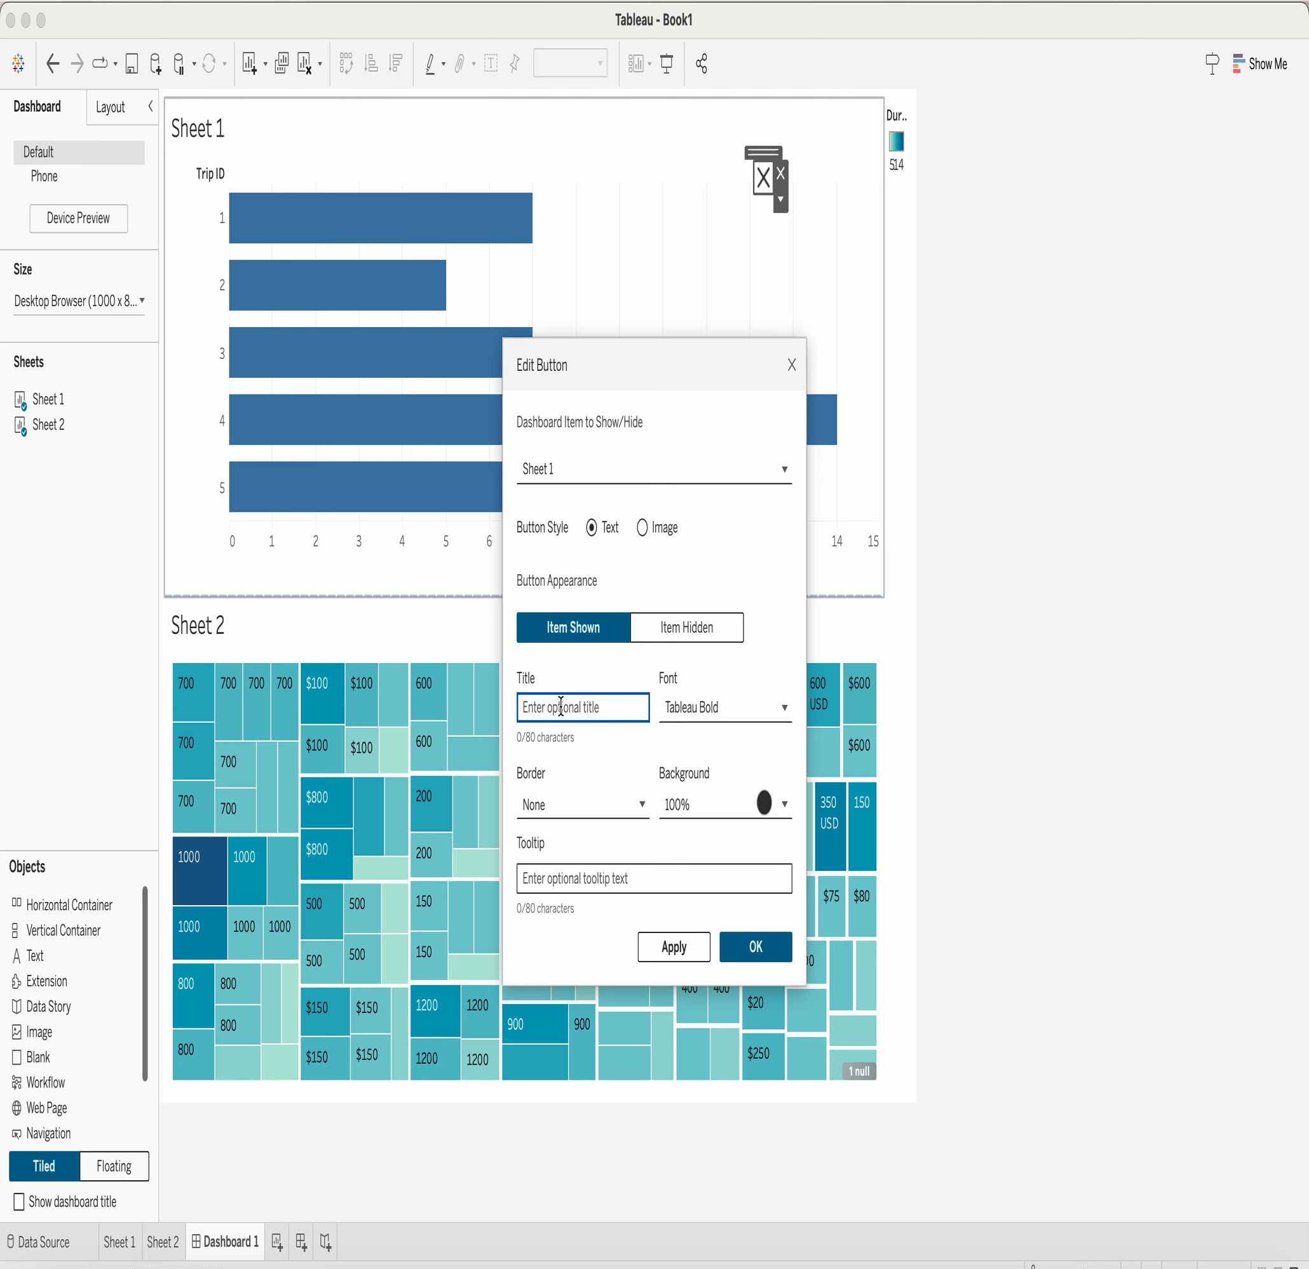
pyautogui.write('S')
pyautogui.press('BackSpace')
pyautogui.write('Click to show or hide')
pyautogui.moveTo(589, 706); pyautogui.dragTo(557, 708)
pyautogui.press('BackSpace')
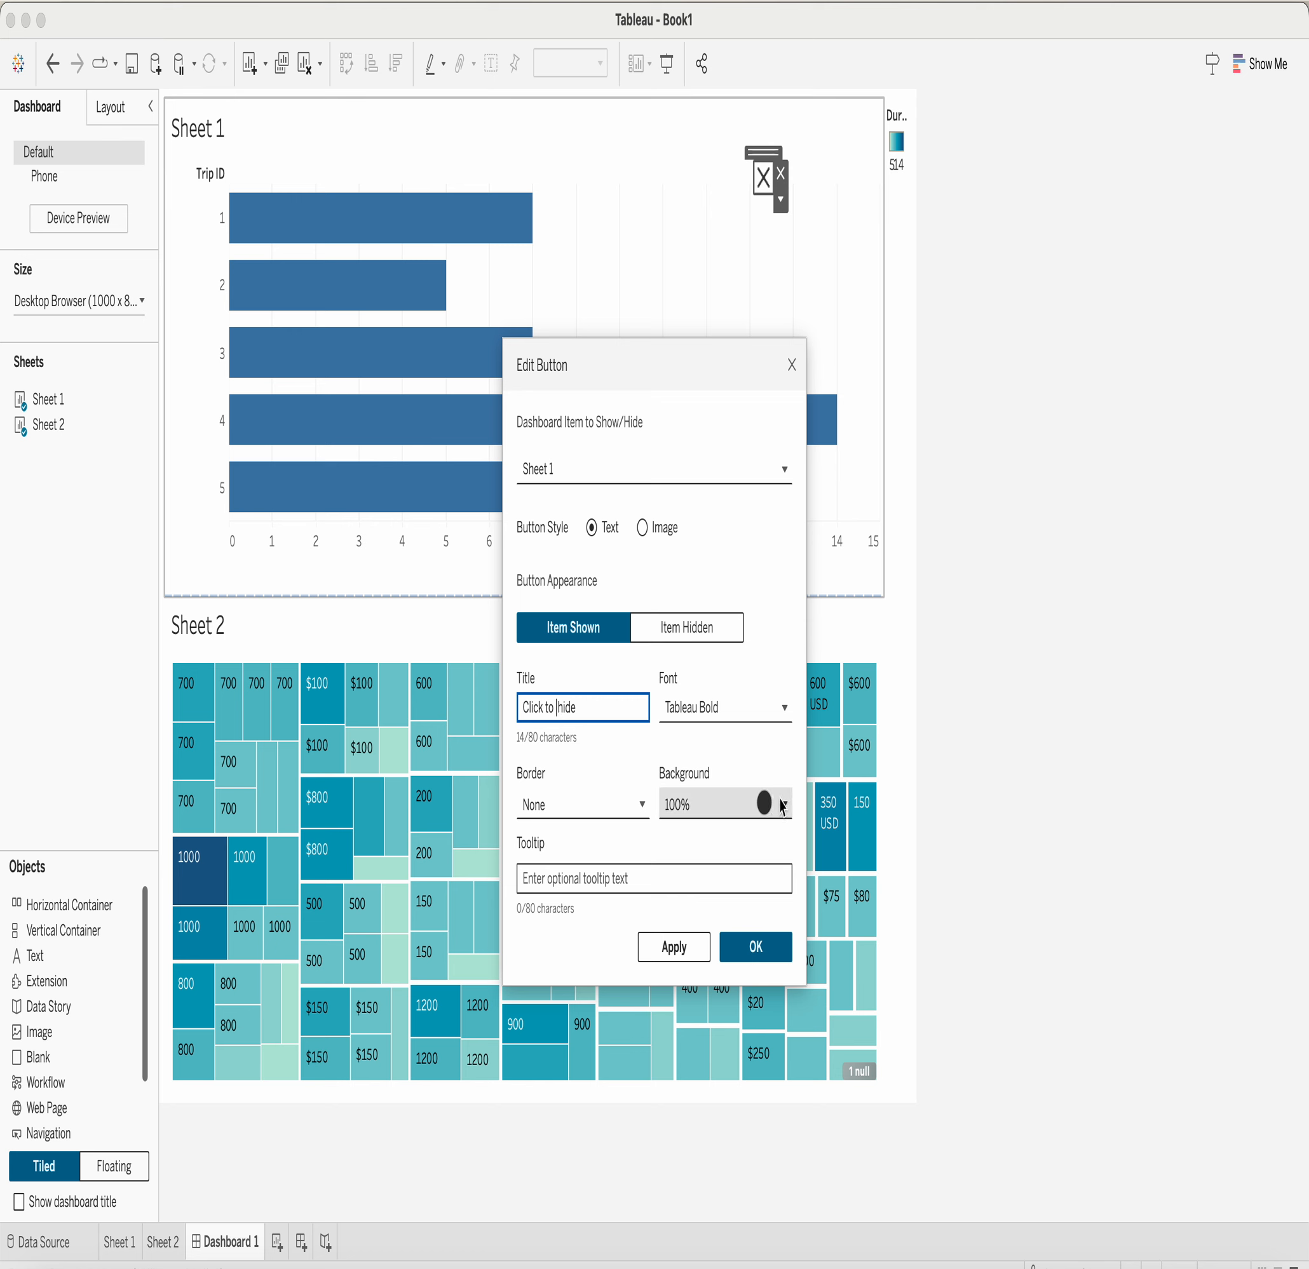
# Step: Set the button's Item Shown background colour to orange
pyautogui.click(785, 807)
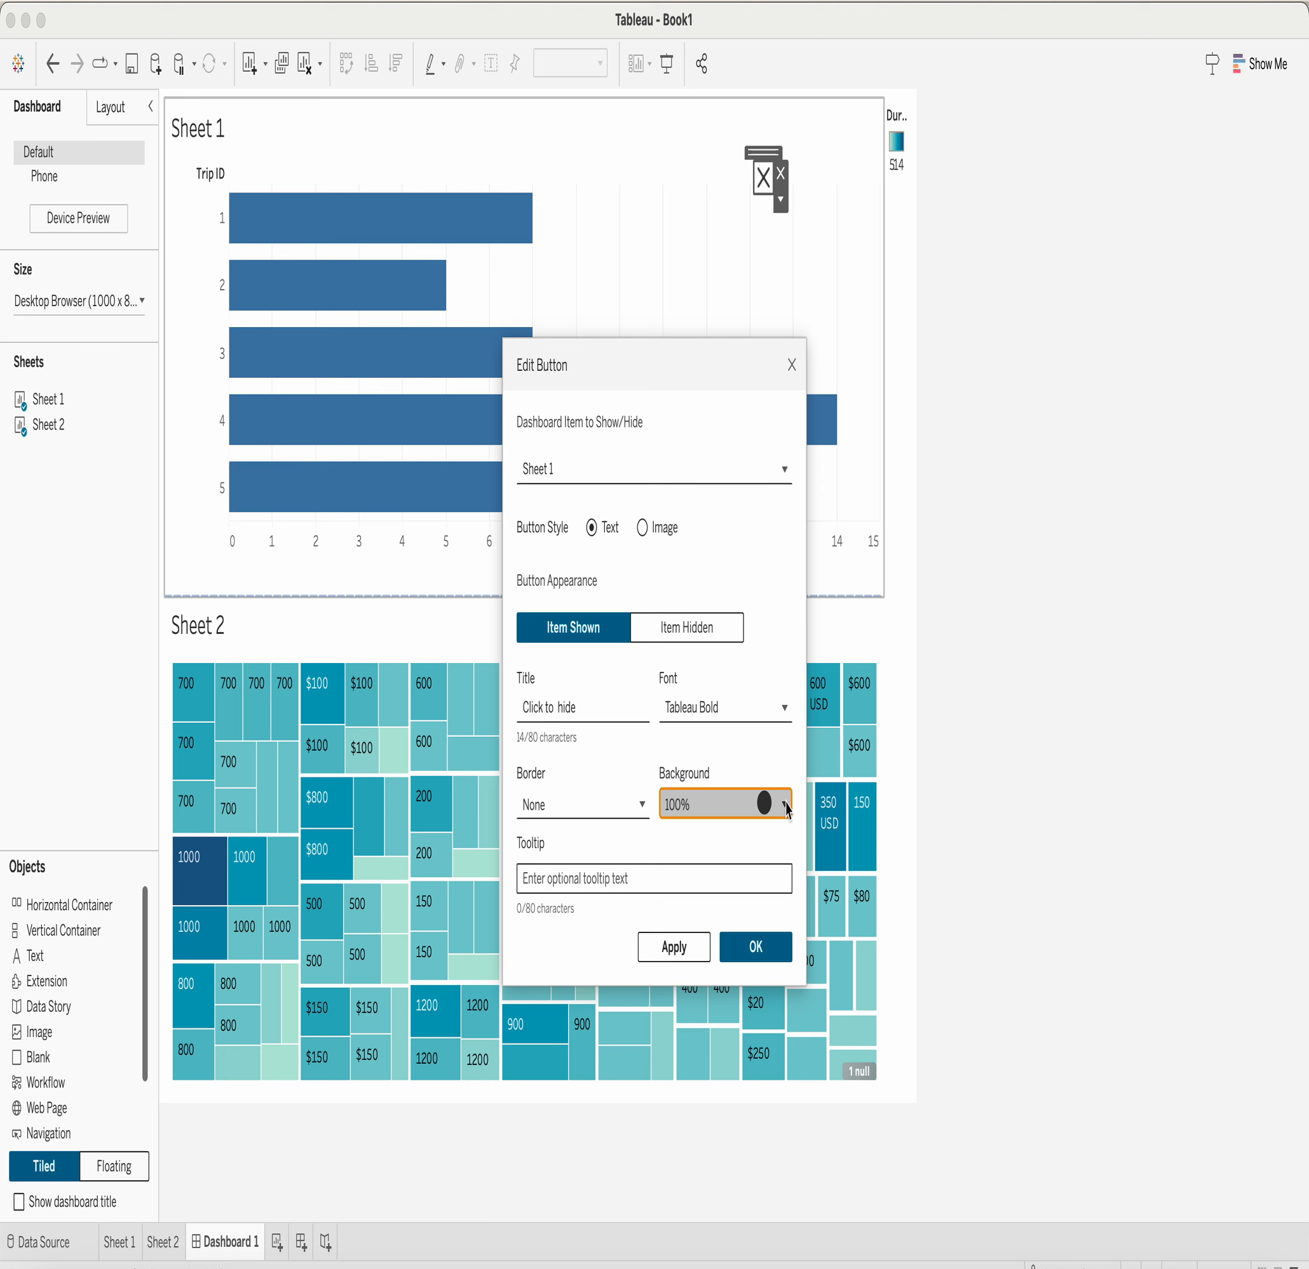
pyautogui.click(705, 896)
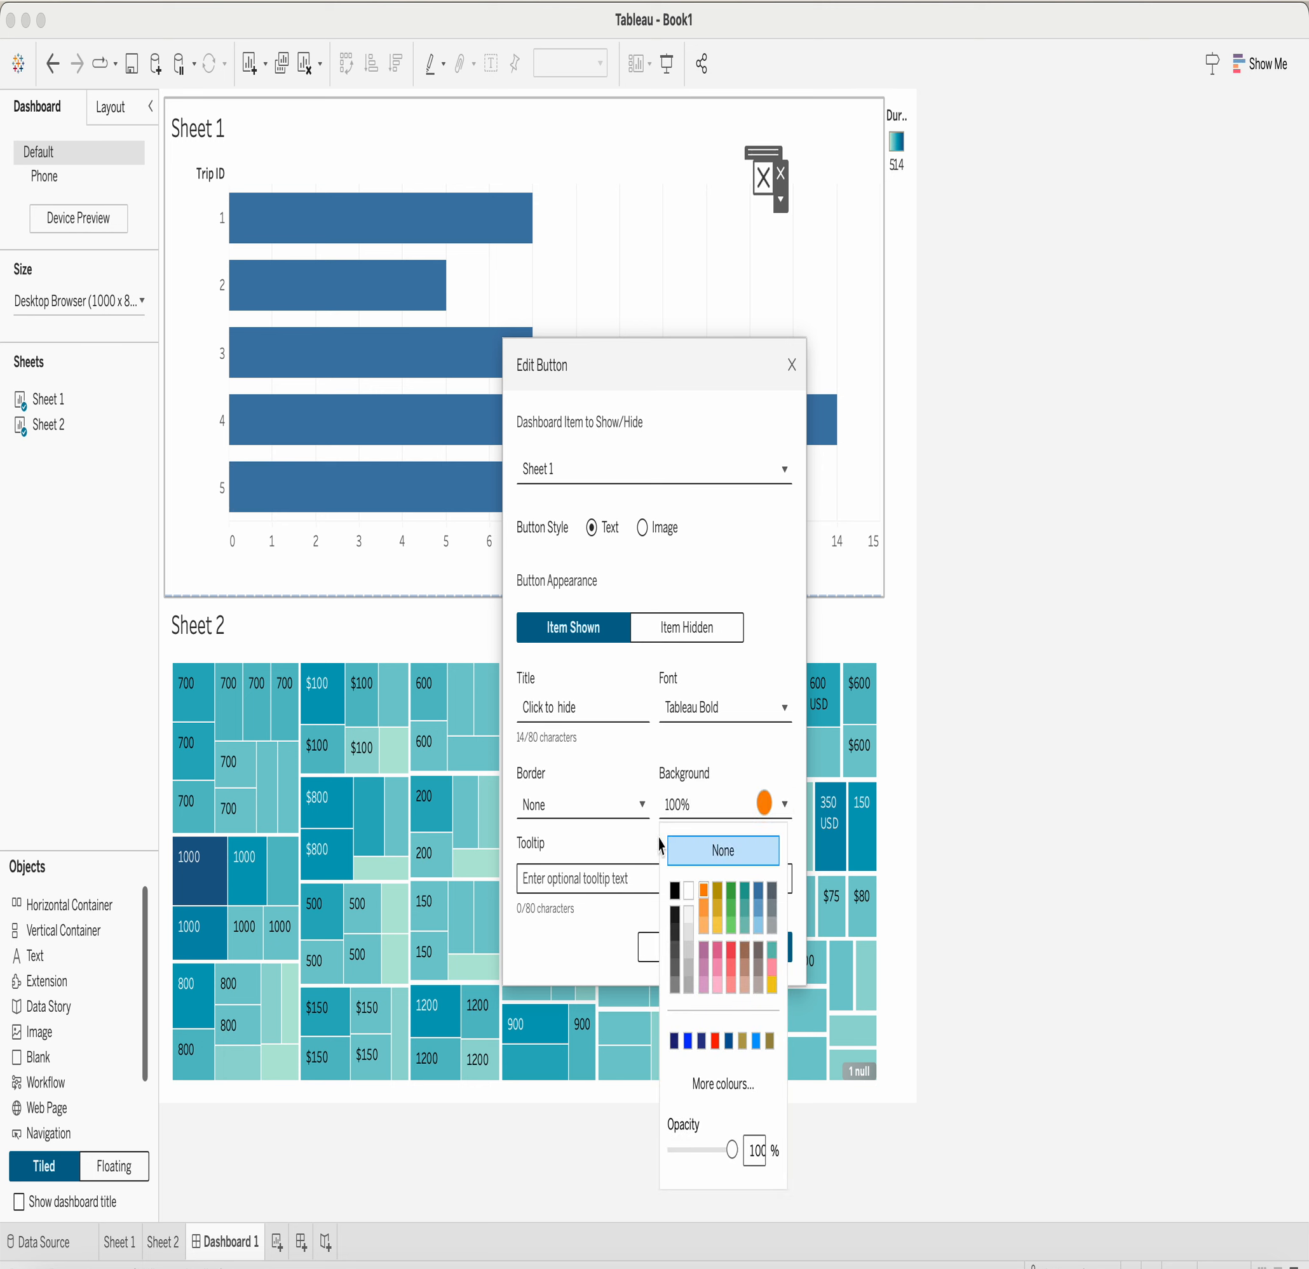
pyautogui.click(745, 664)
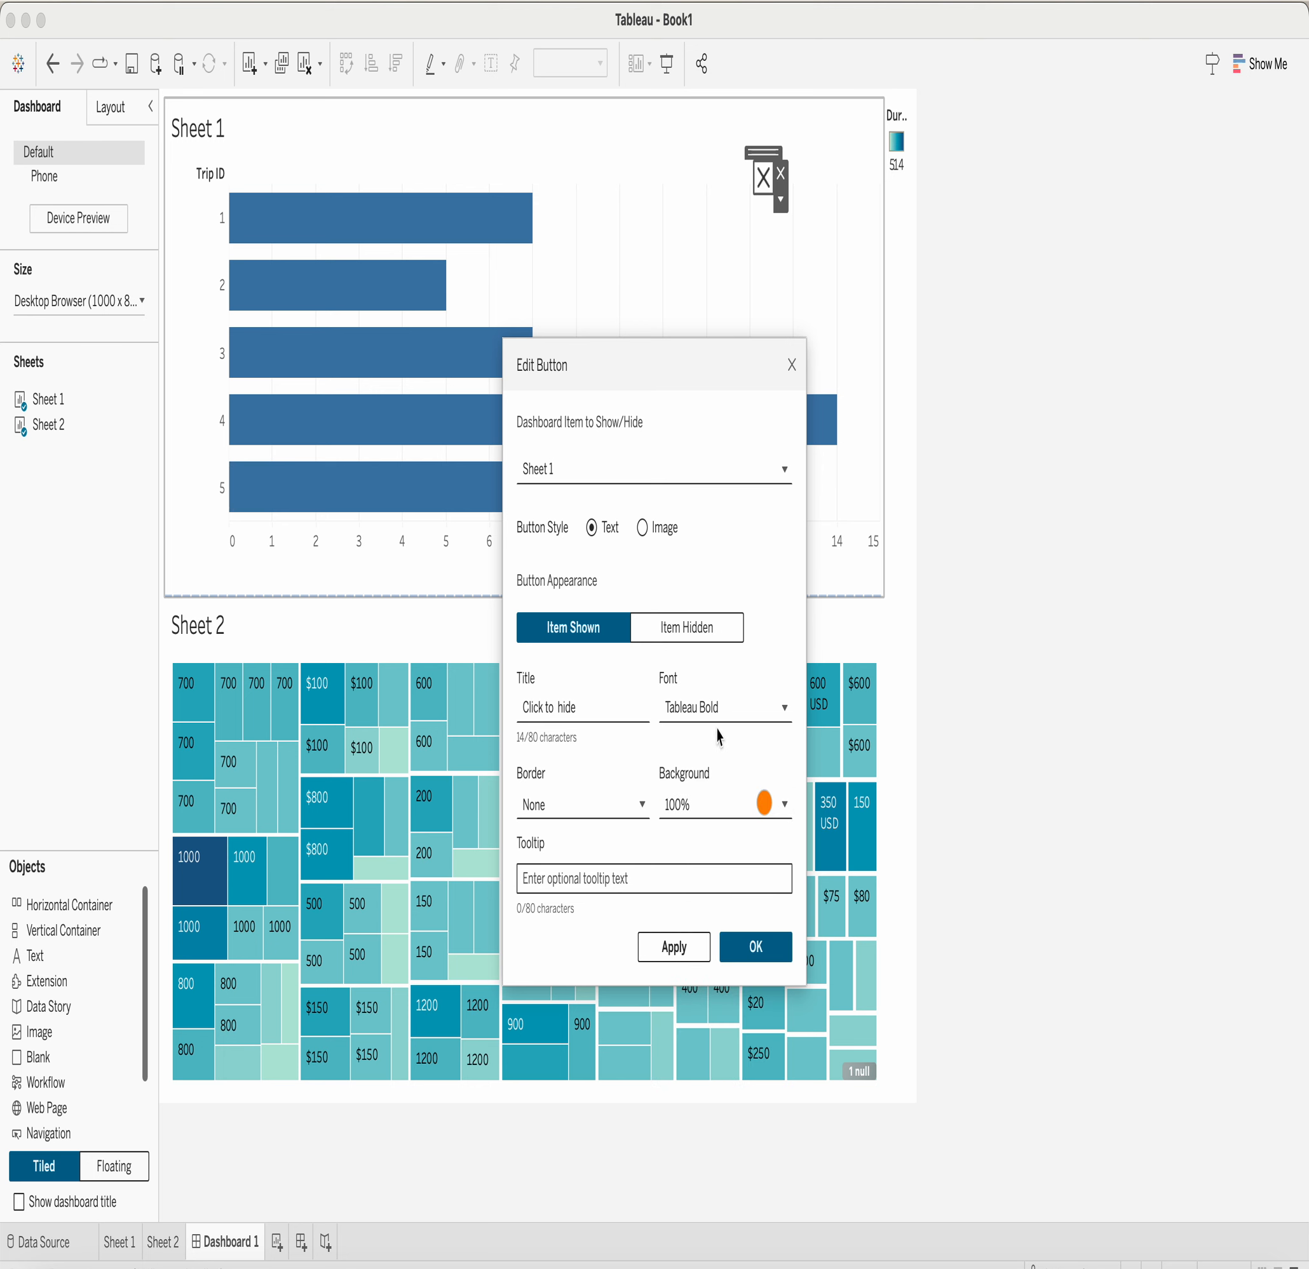
# Step: Format the Item Shown title font as bold, italic and underlined in black
pyautogui.click(783, 708)
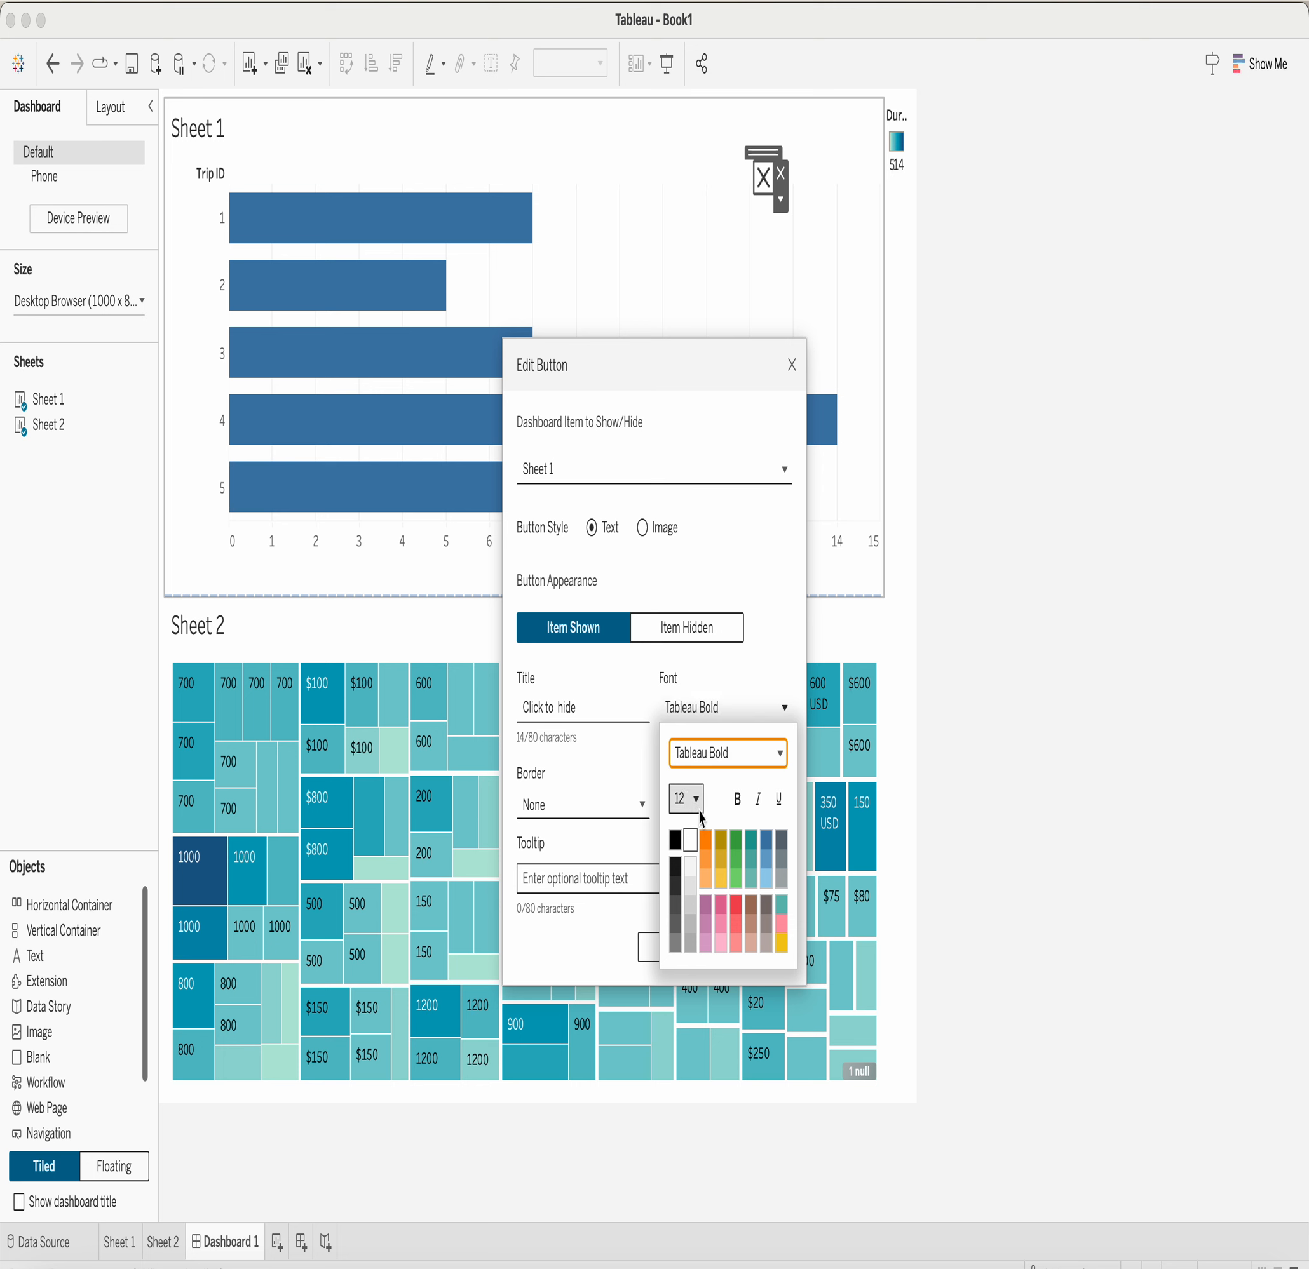
pyautogui.click(737, 799)
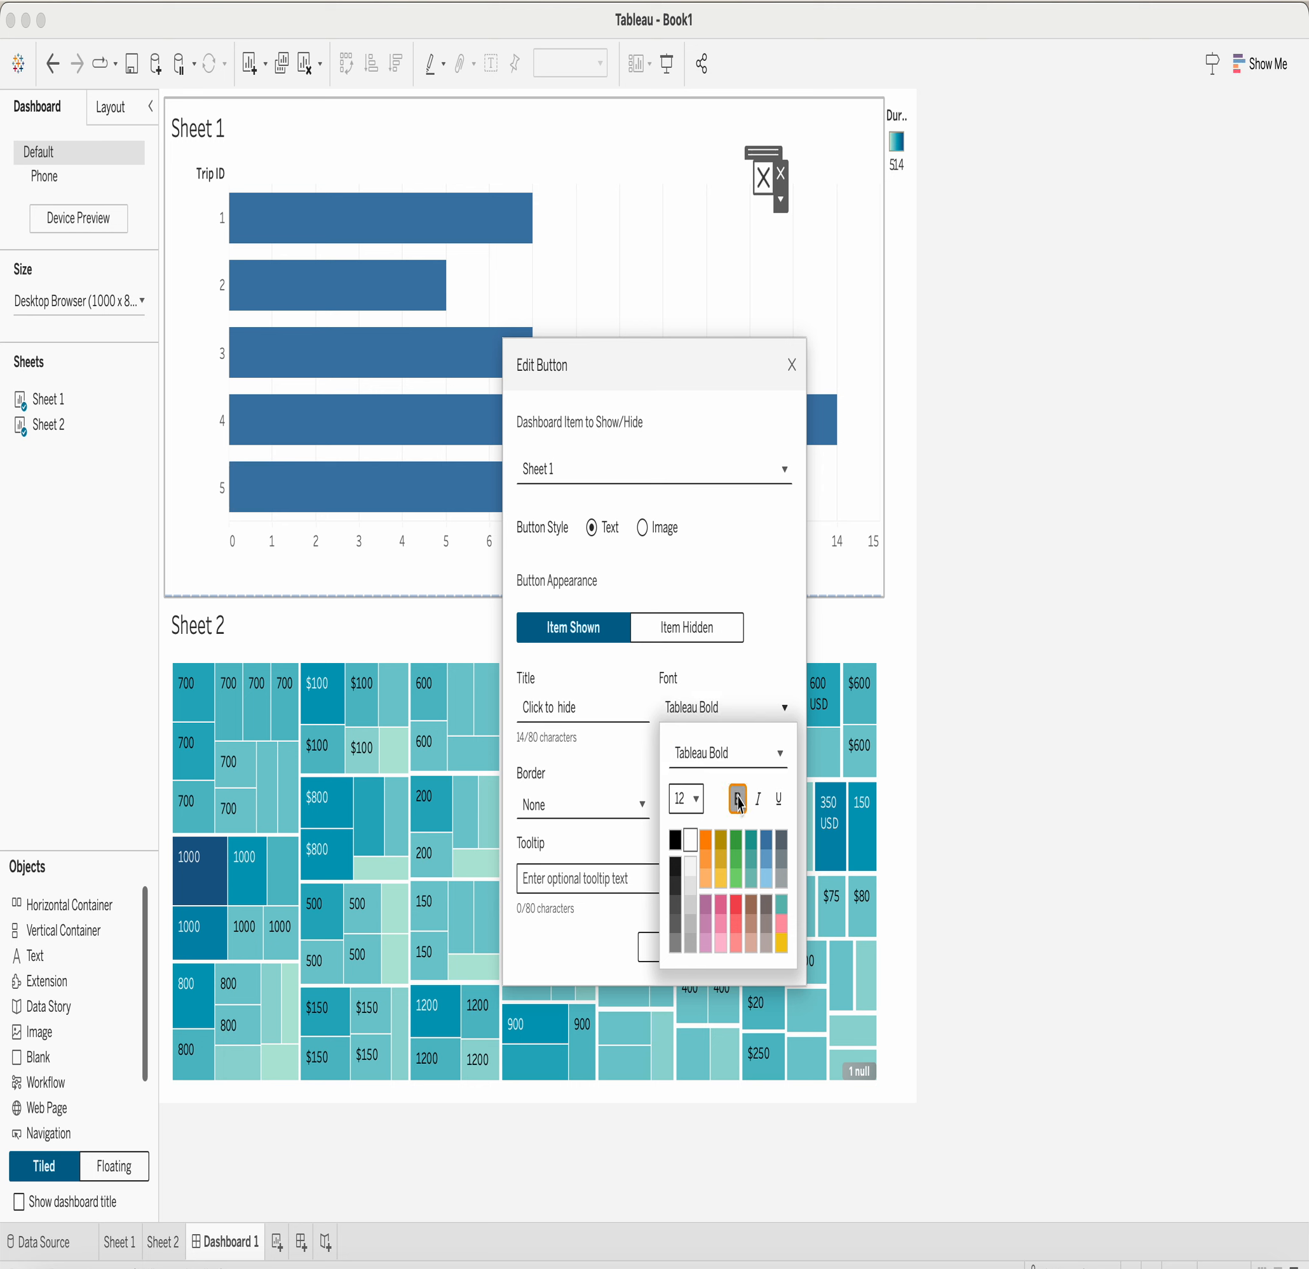
pyautogui.click(758, 800)
pyautogui.click(778, 800)
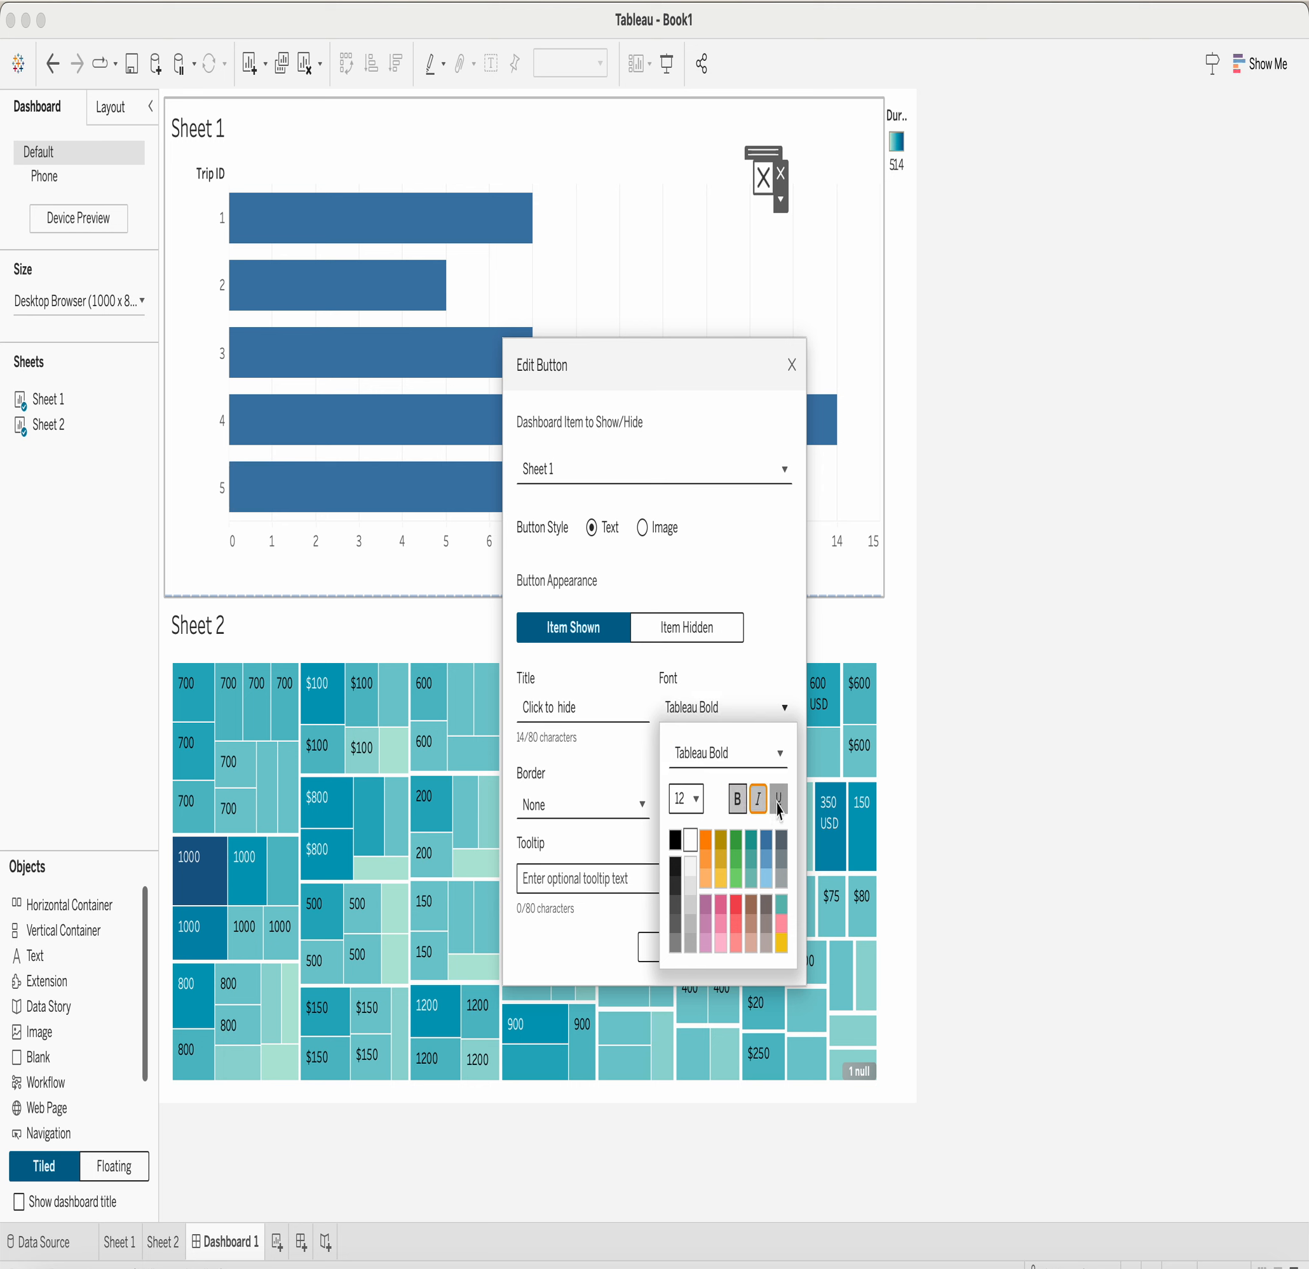
pyautogui.click(692, 841)
pyautogui.click(674, 841)
pyautogui.click(765, 617)
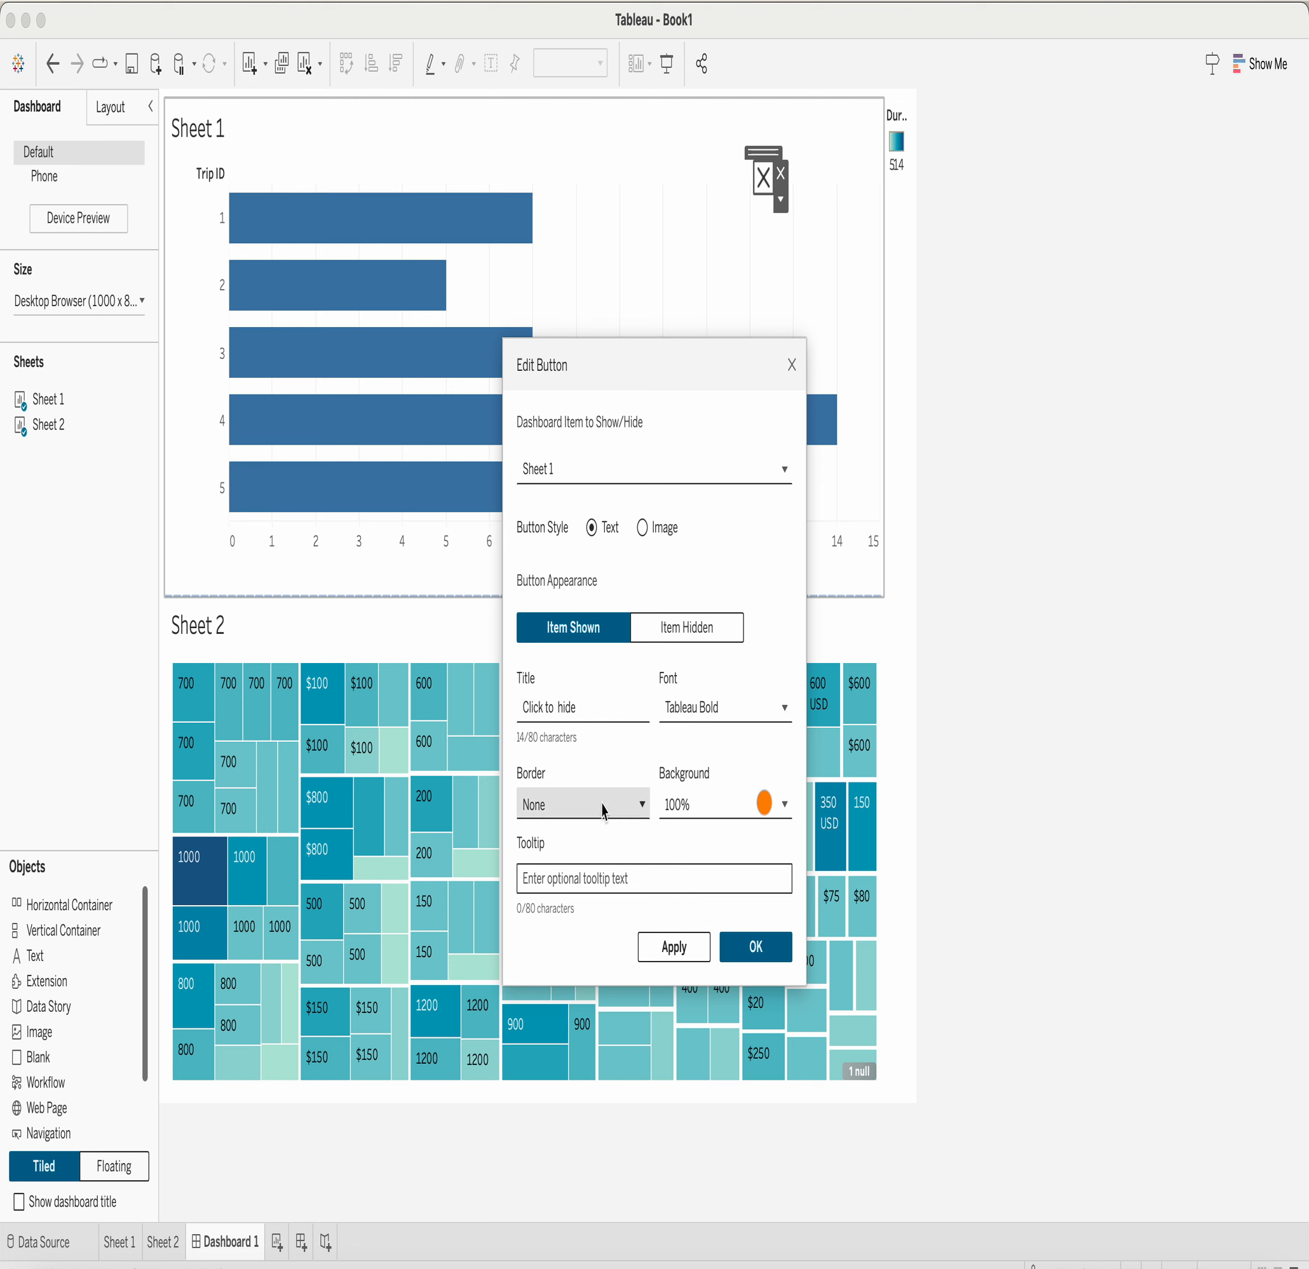
# Step: Add the Item Shown tooltip "when you click , it hides the viz" and apply the changes
pyautogui.click(598, 876)
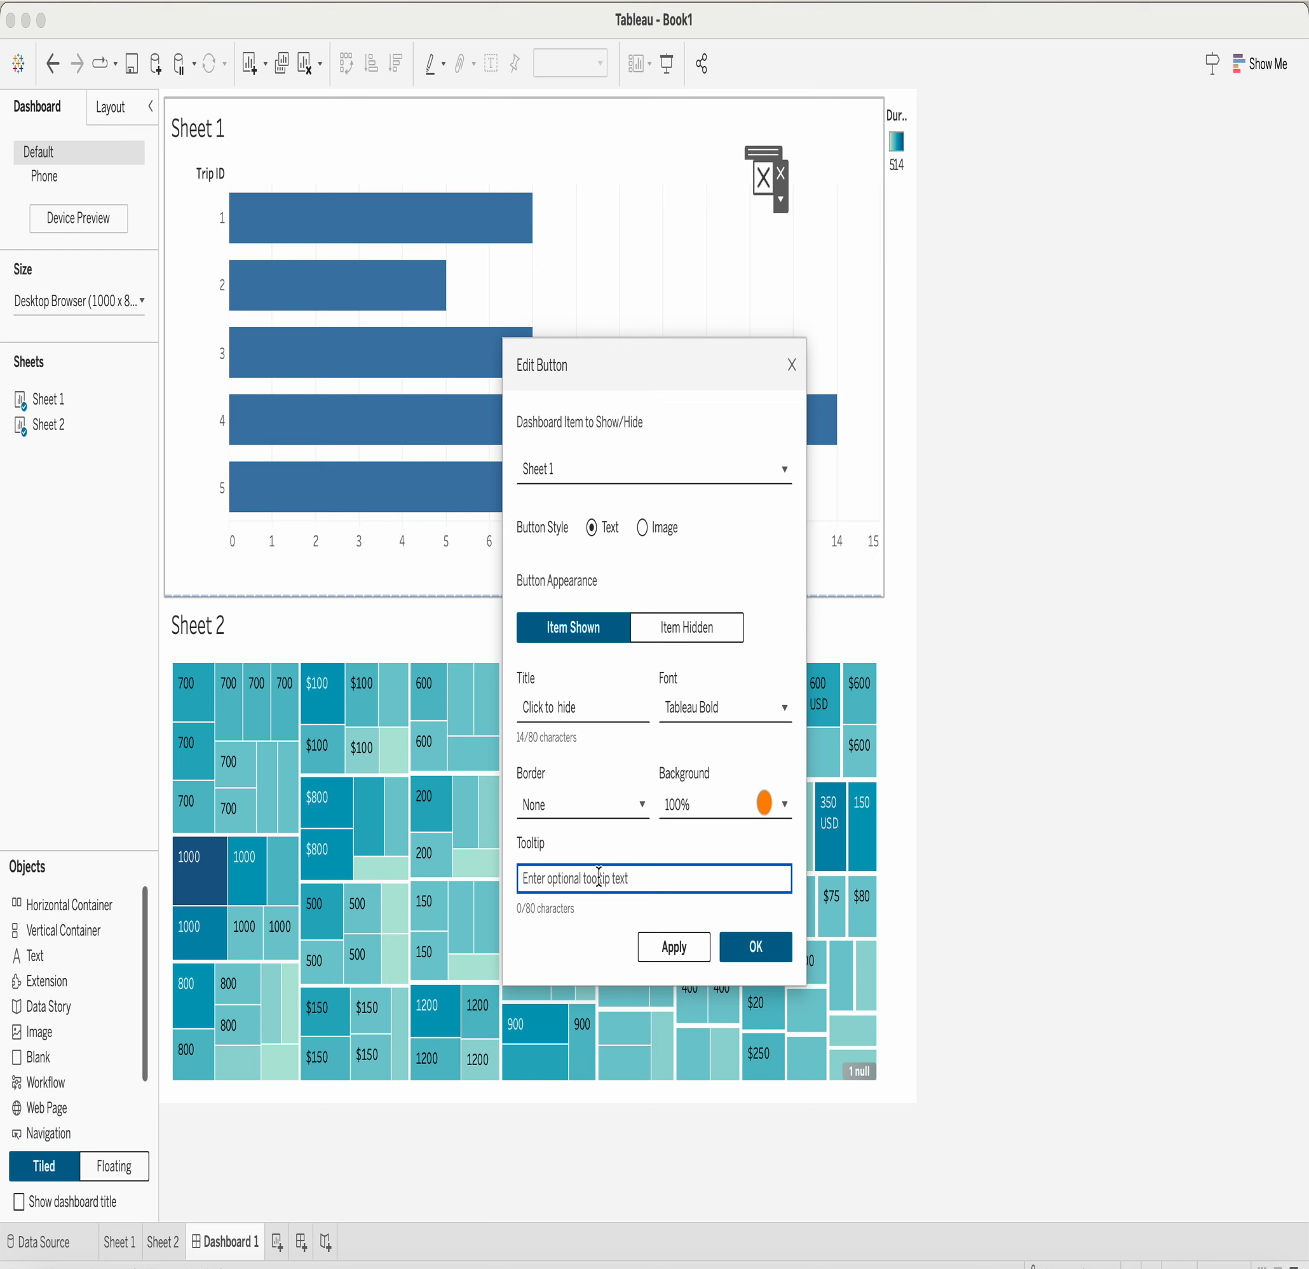
pyautogui.write('when you click , it hides the viz')
pyautogui.click(673, 947)
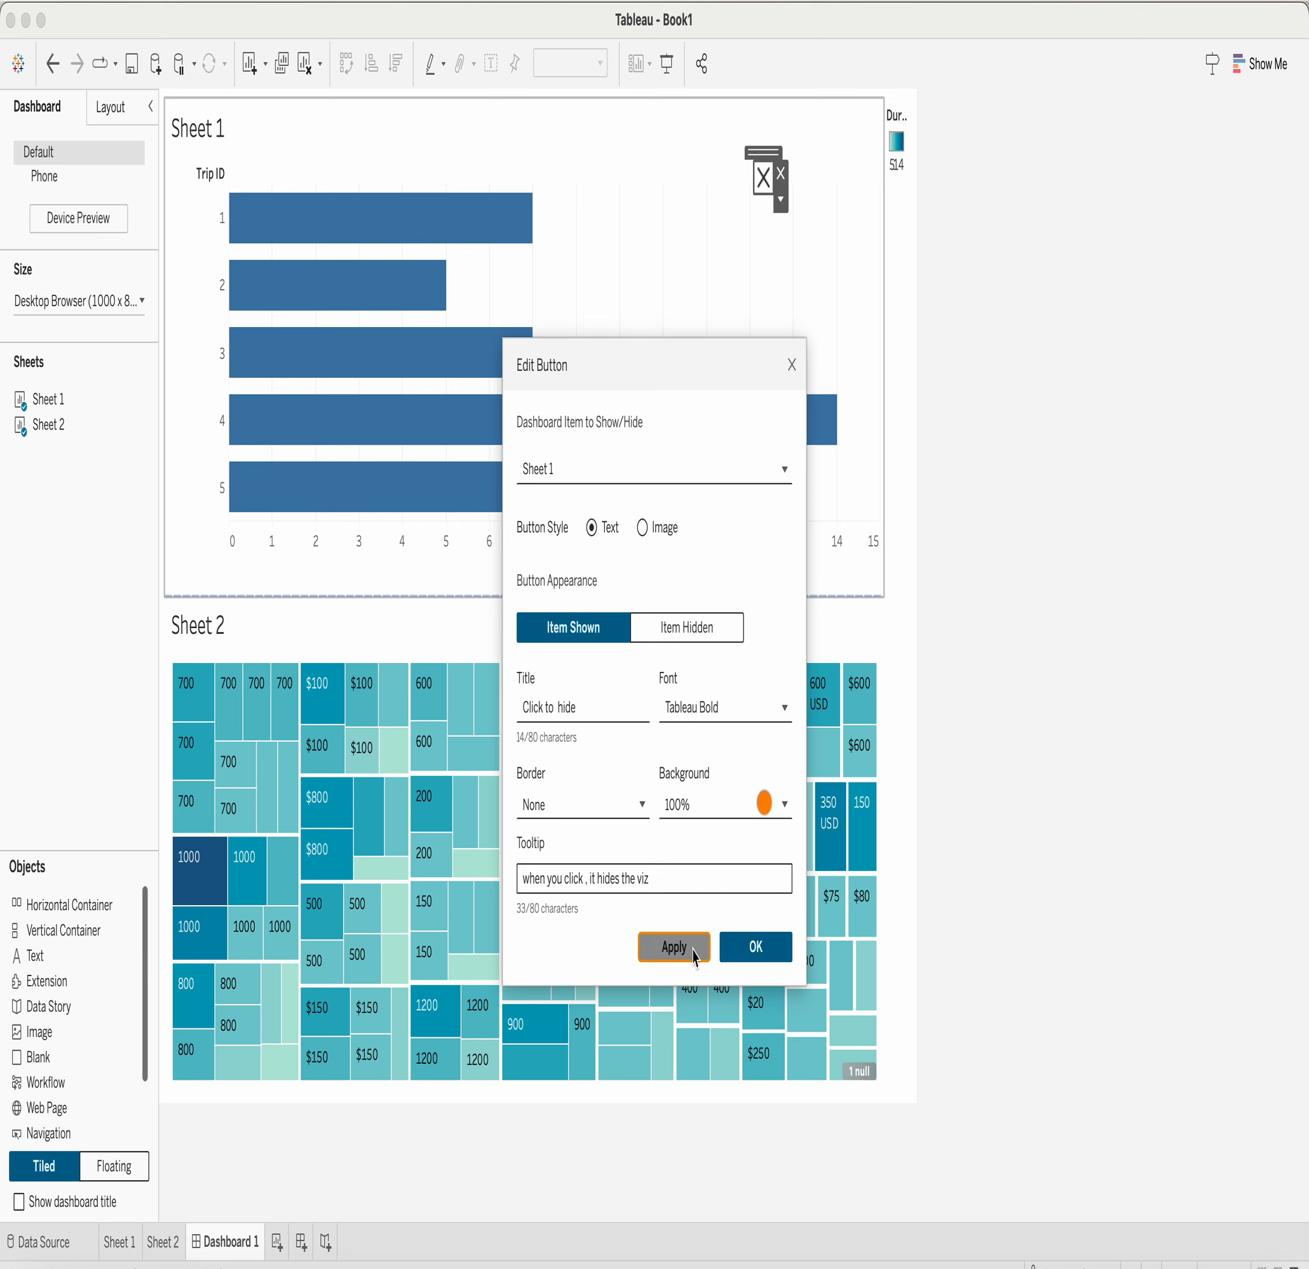
# Step: Set the button's Item Hidden title to "click to show"
pyautogui.click(695, 629)
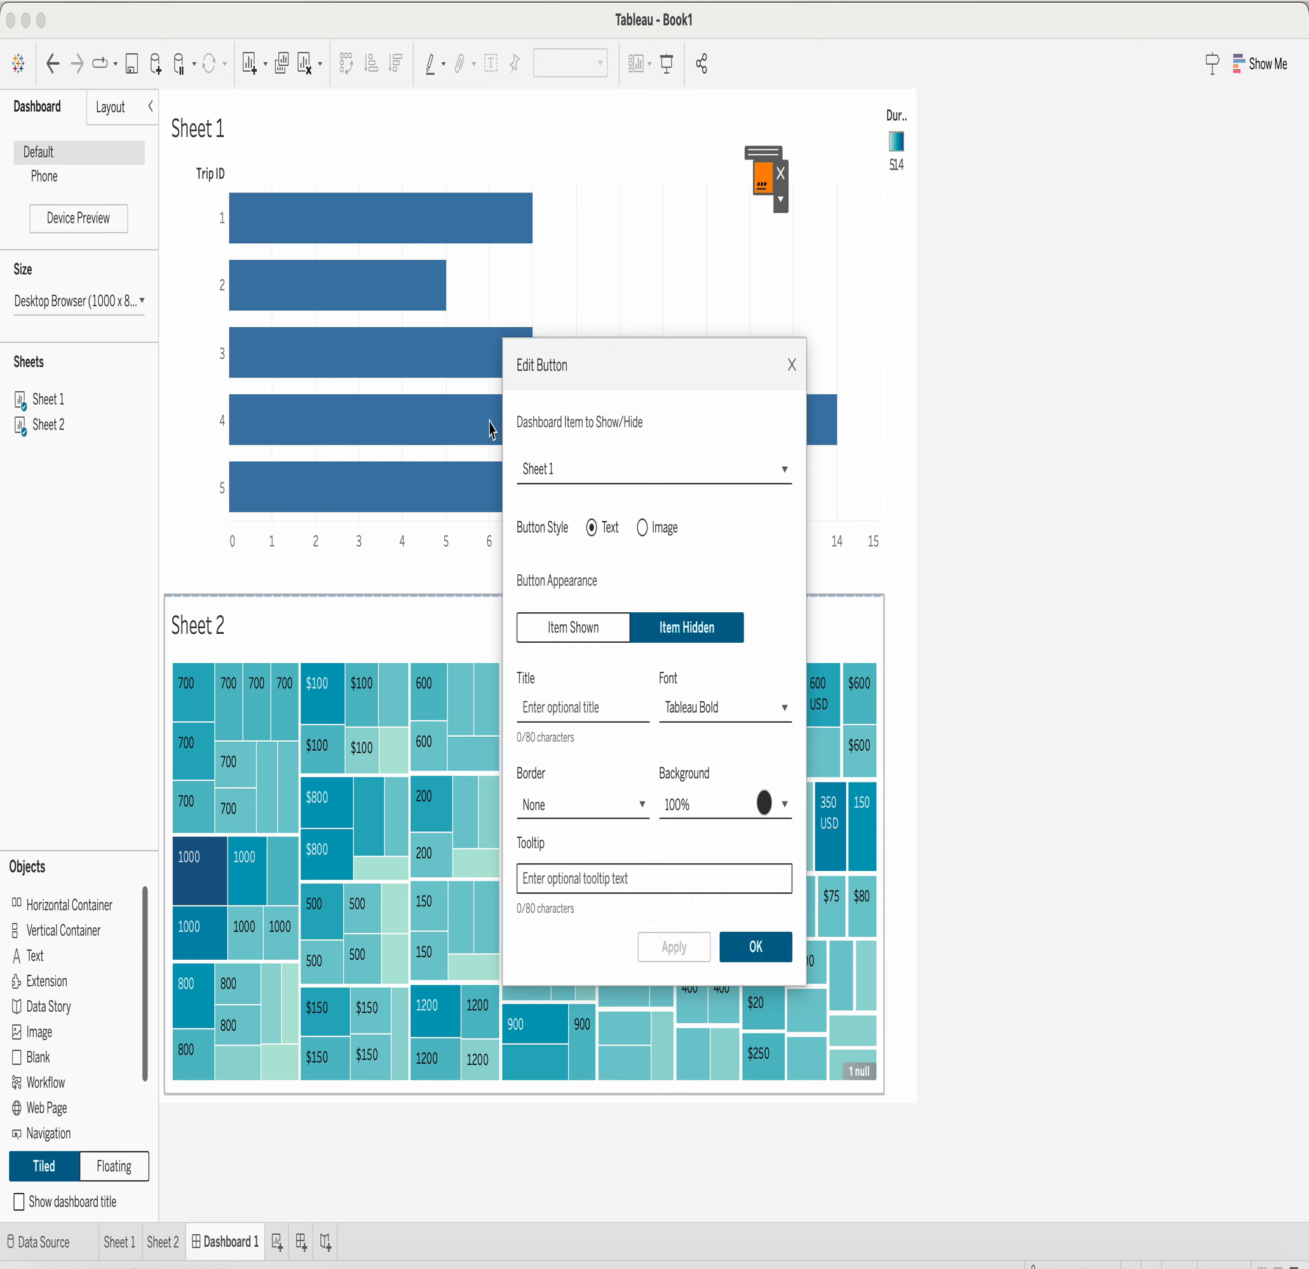
pyautogui.click(554, 704)
pyautogui.write('show op')
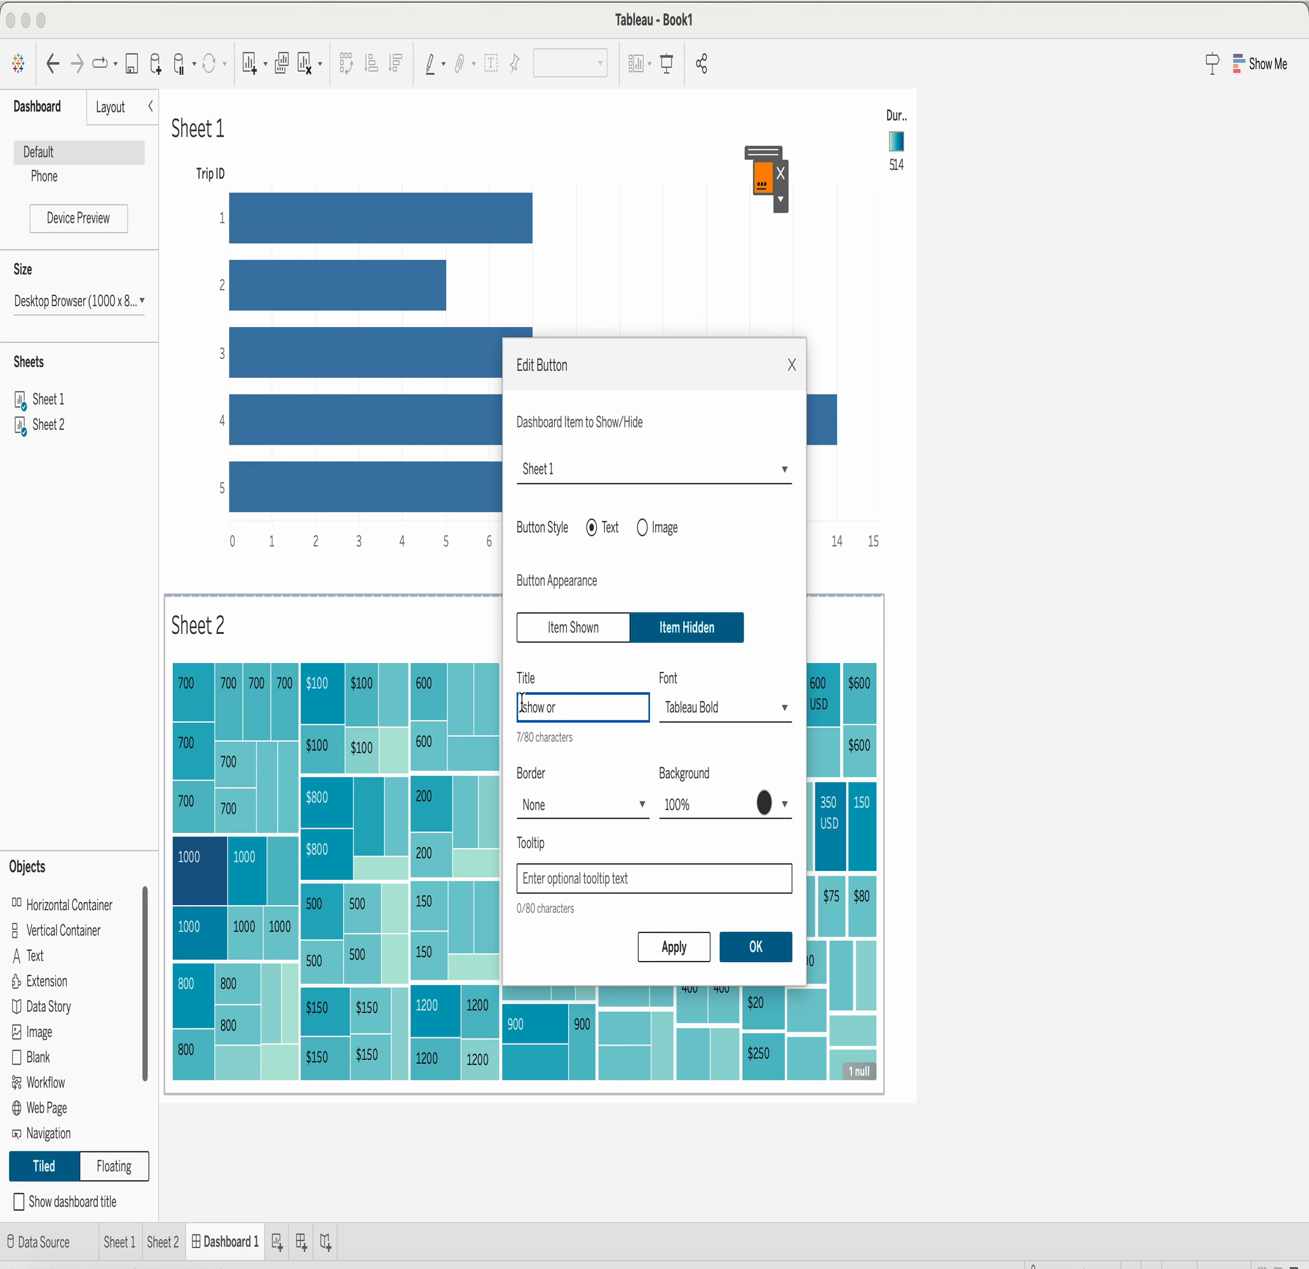
pyautogui.write('click to show')
# Step: Format the Item Hidden title font as bold and green, without italic or underline
pyautogui.click(782, 708)
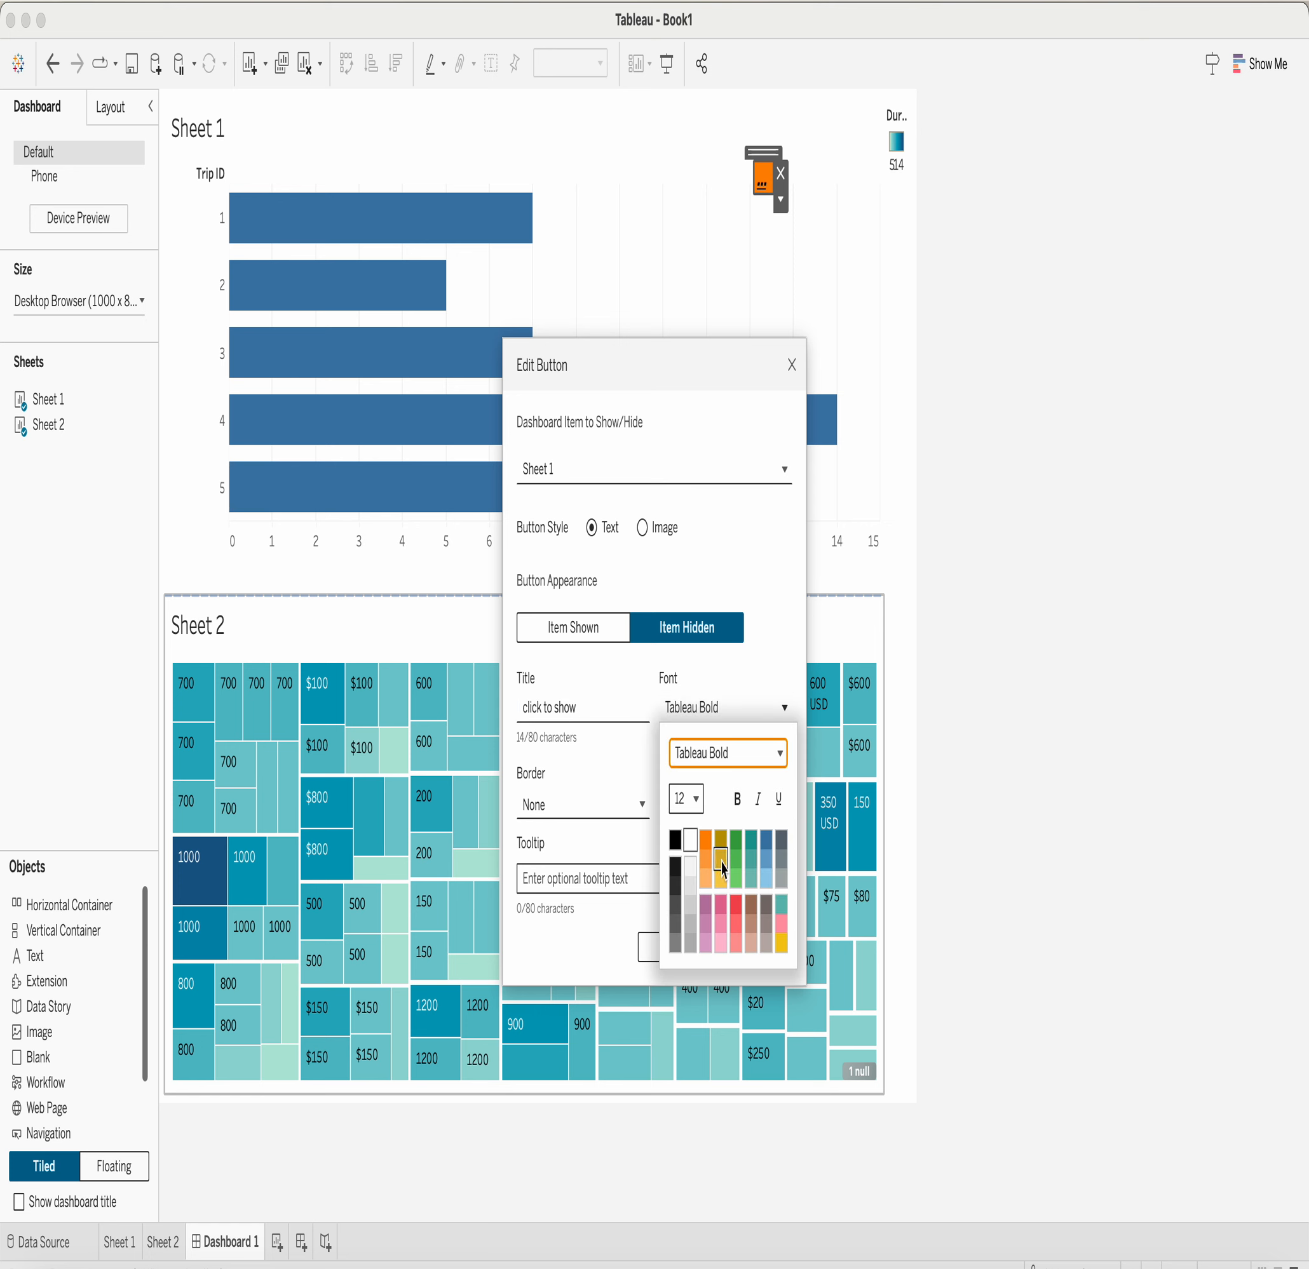
pyautogui.click(736, 842)
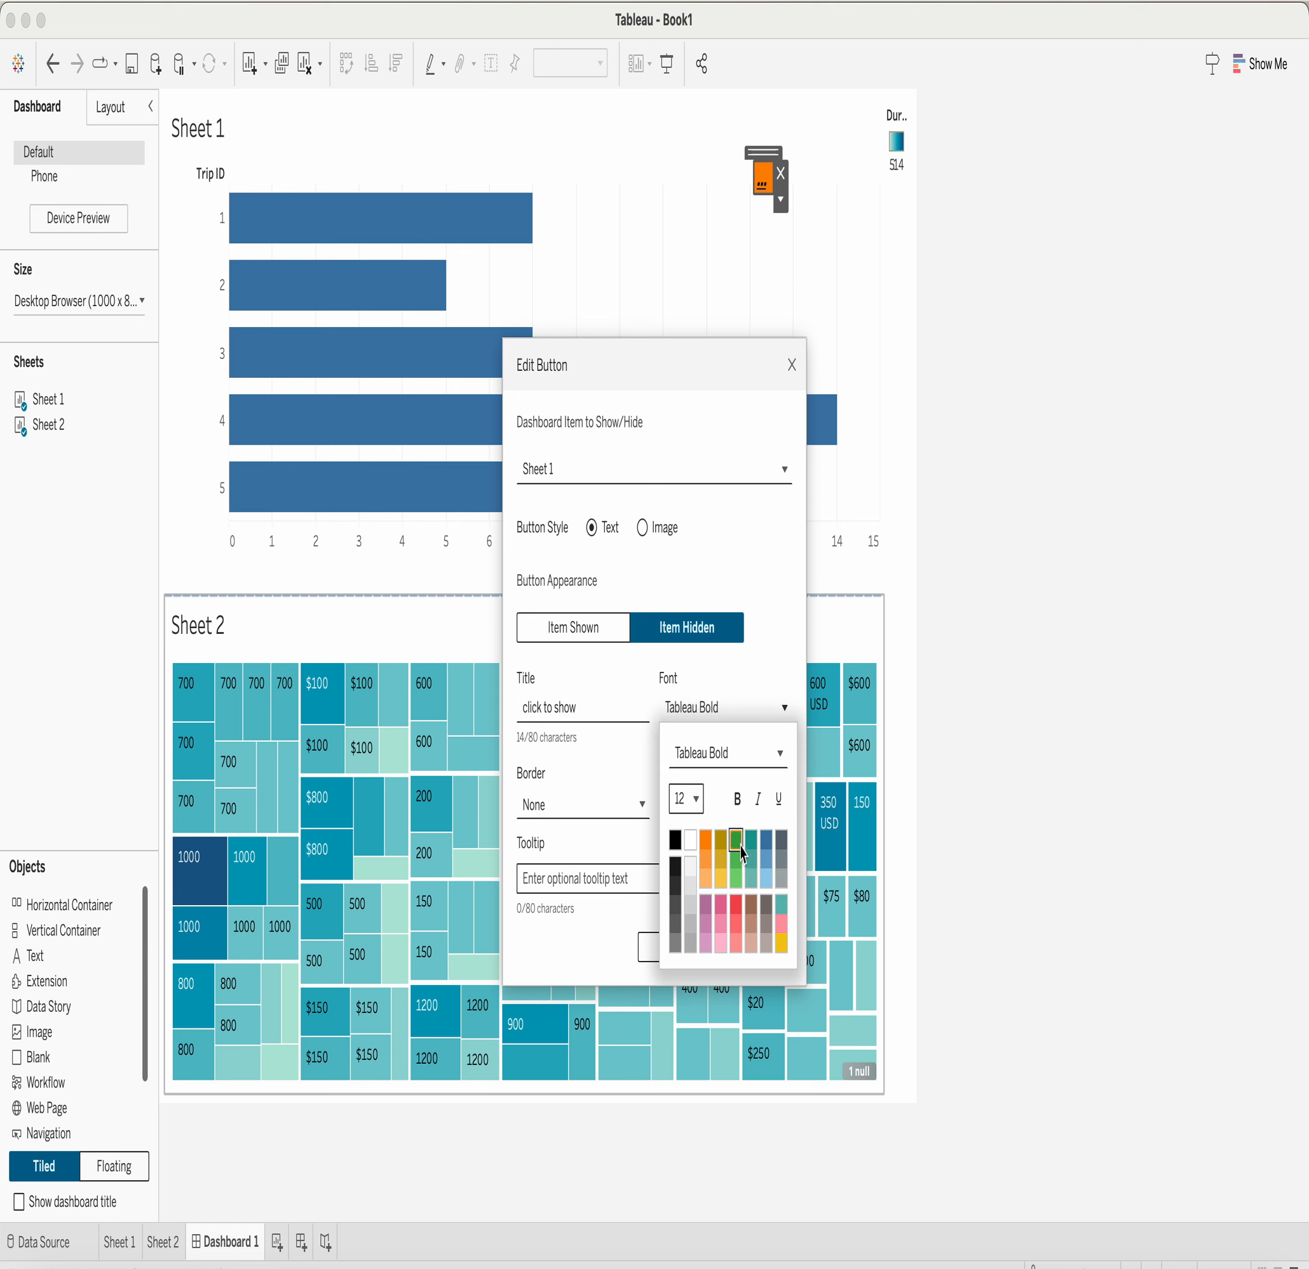
pyautogui.click(737, 799)
pyautogui.click(758, 800)
pyautogui.click(779, 800)
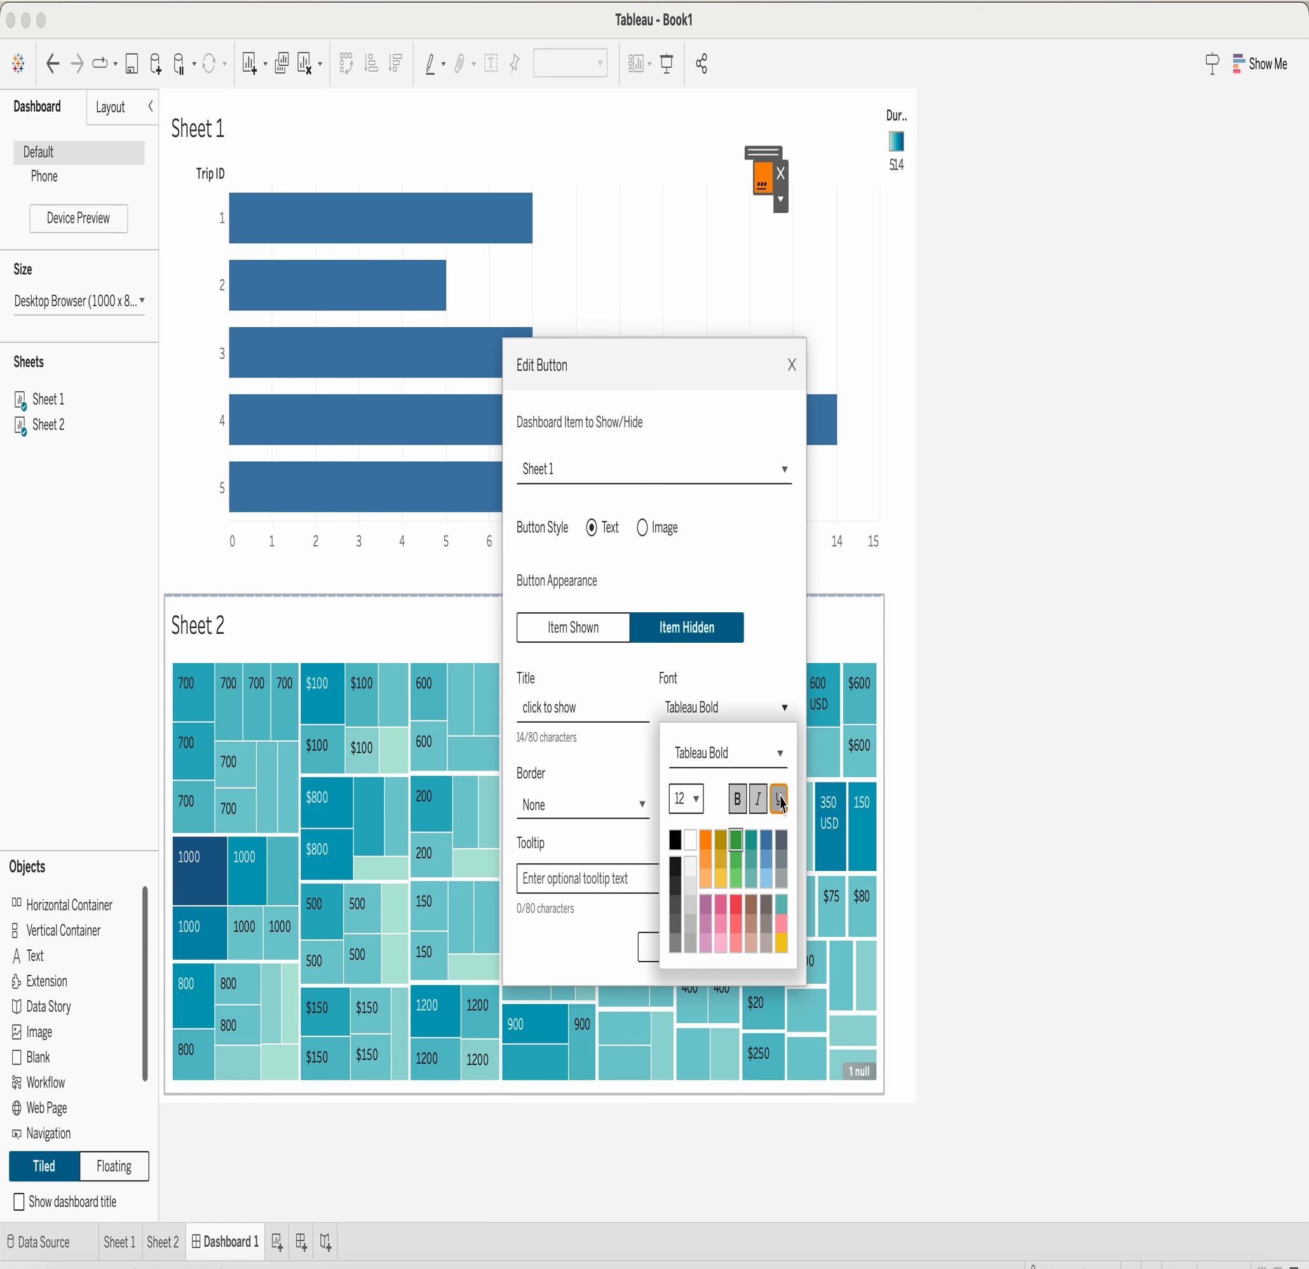
pyautogui.click(779, 800)
pyautogui.click(758, 799)
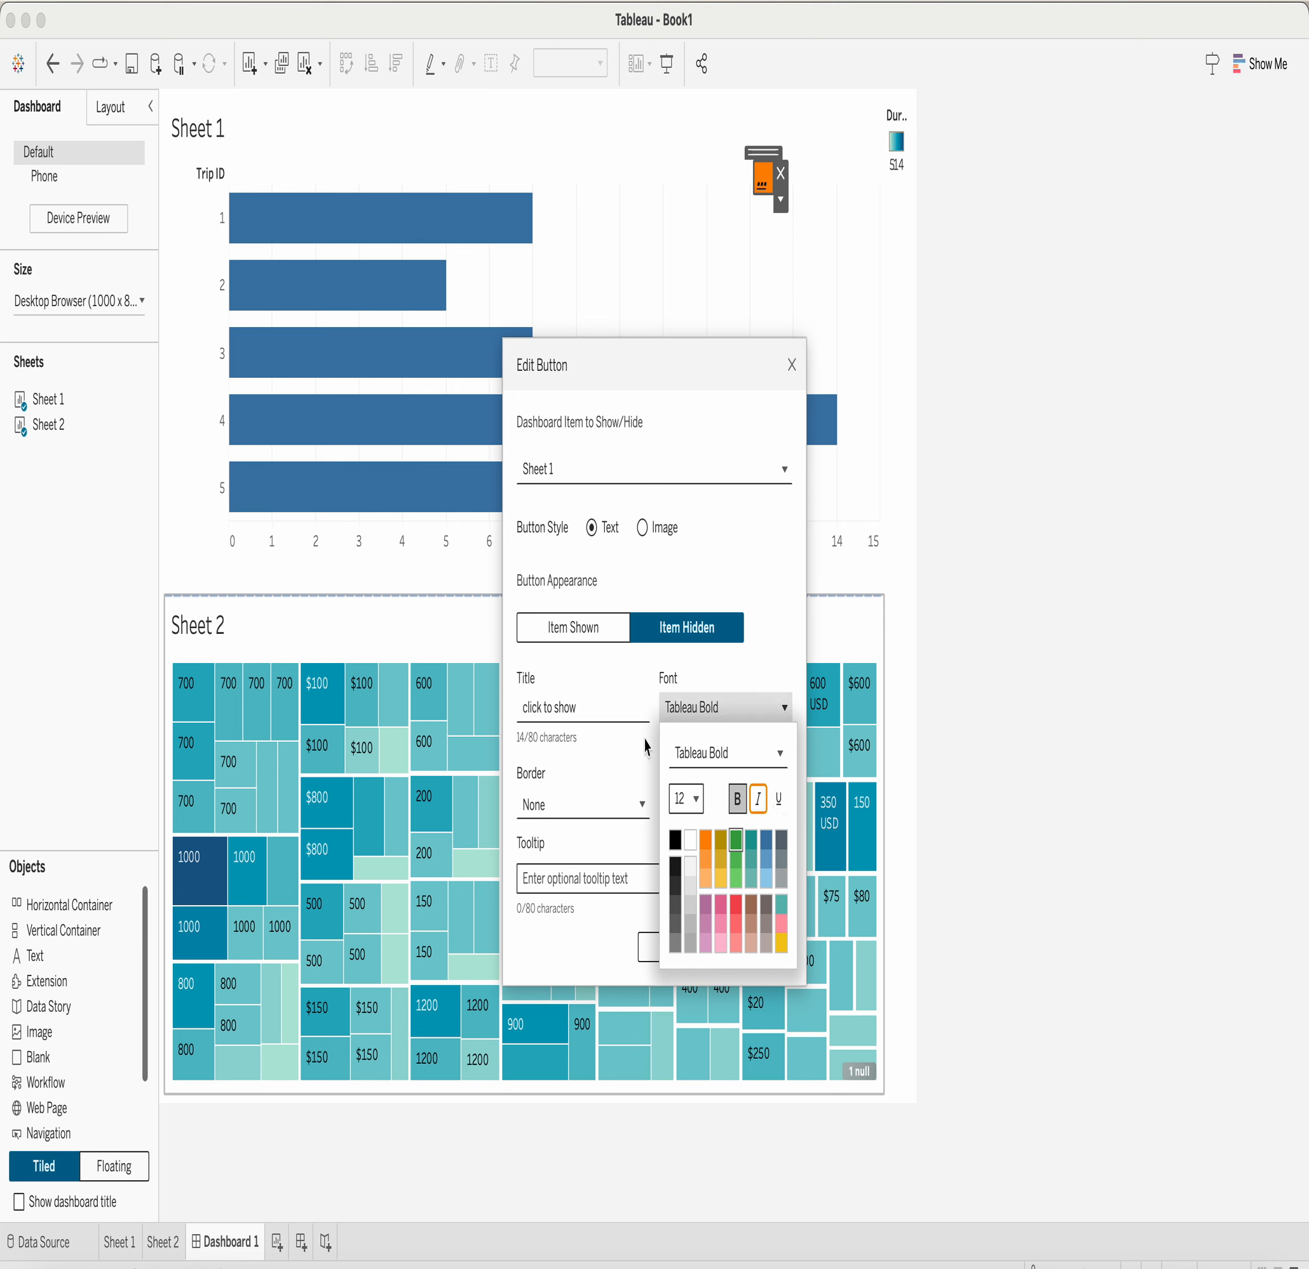
pyautogui.click(778, 577)
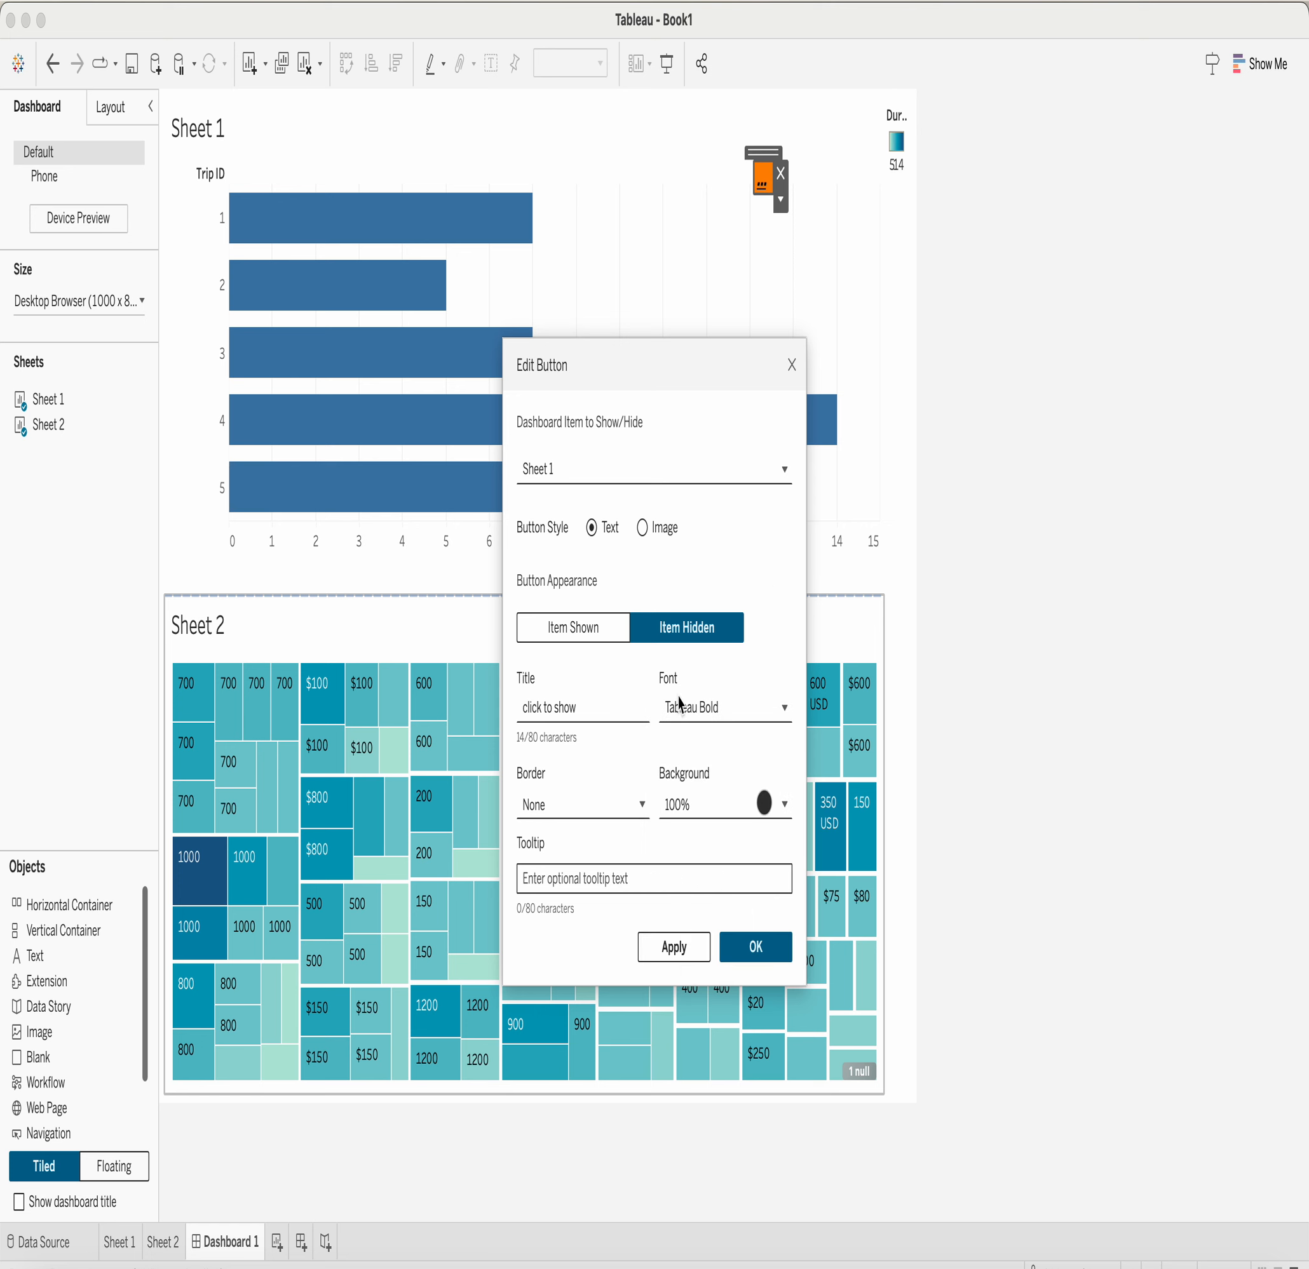
# Step: Give the button's Item Hidden appearance a solid line border
pyautogui.click(641, 805)
pyautogui.click(592, 885)
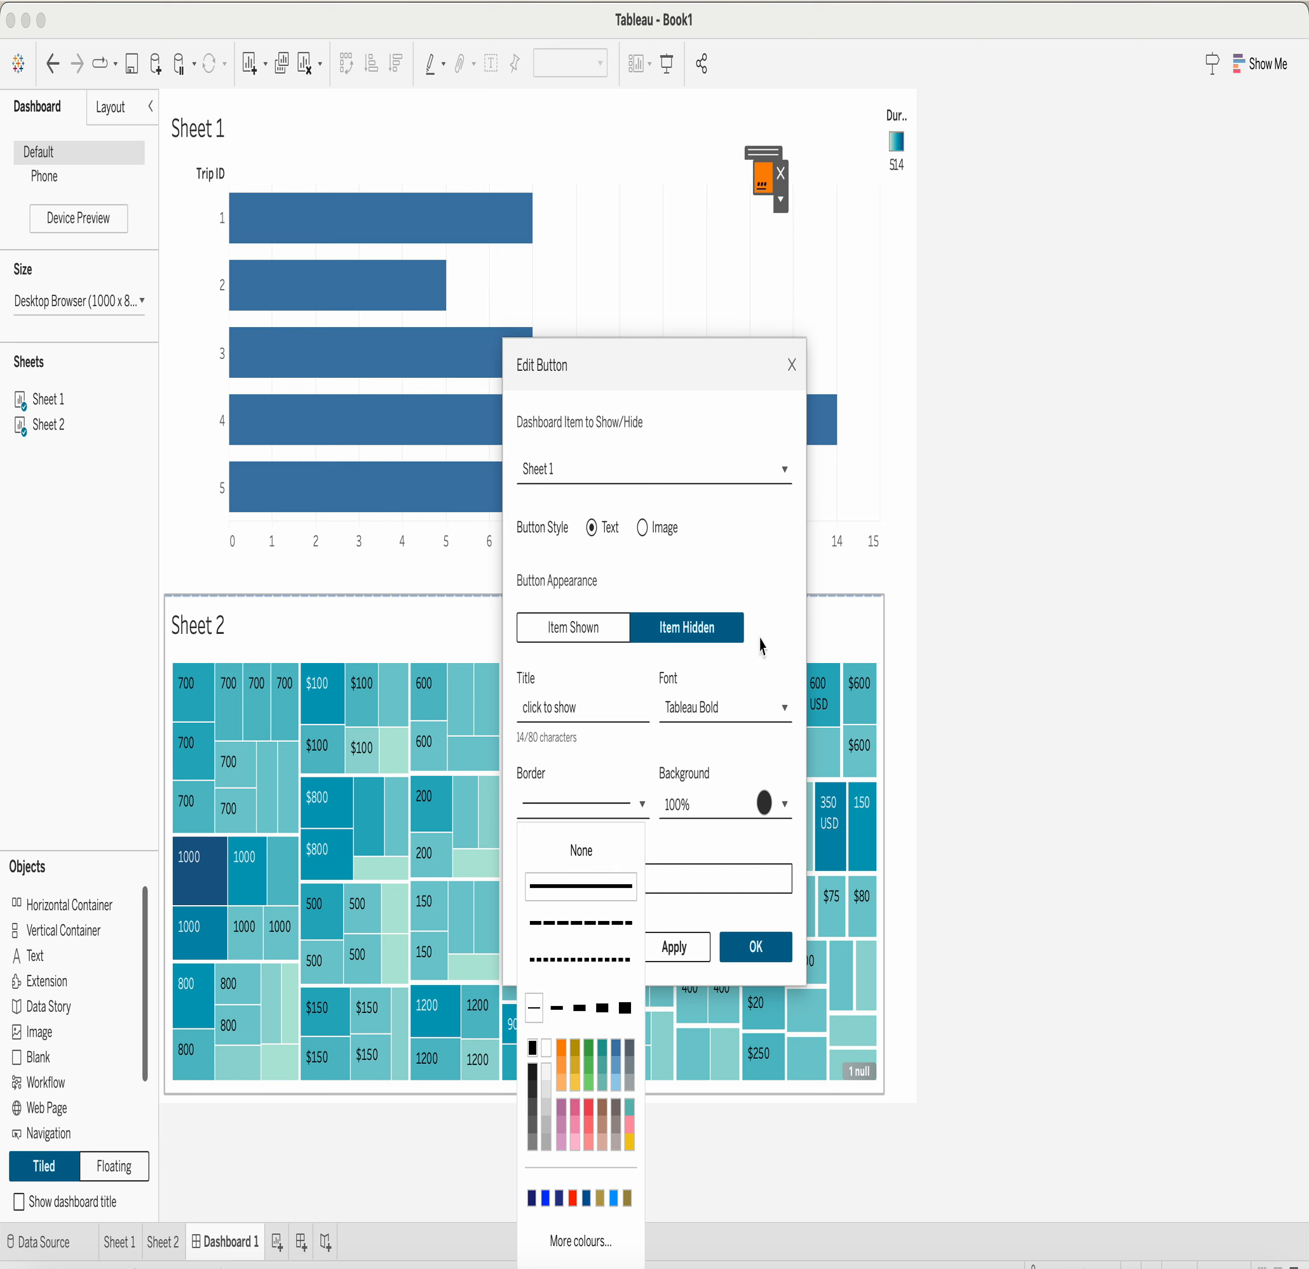
pyautogui.click(752, 529)
# Step: Add the Item Hidden tooltip "when you click this button, it shows the viz" and confirm the button settings
pyautogui.click(596, 876)
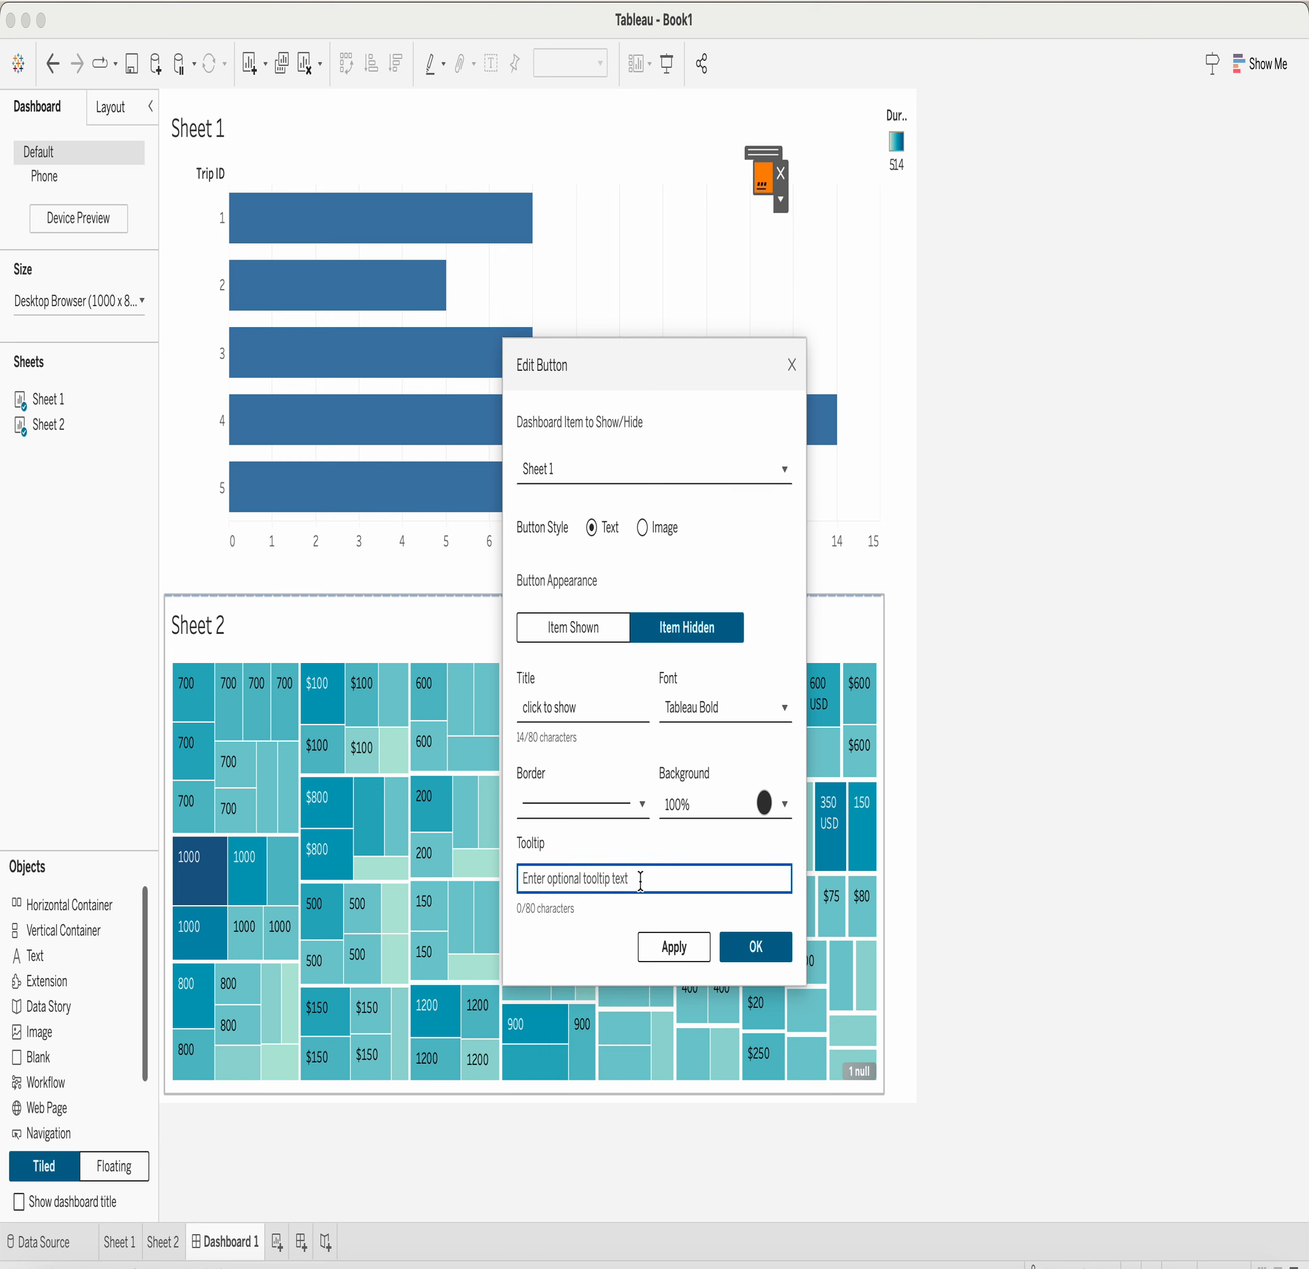
pyautogui.write('when you click this button,')
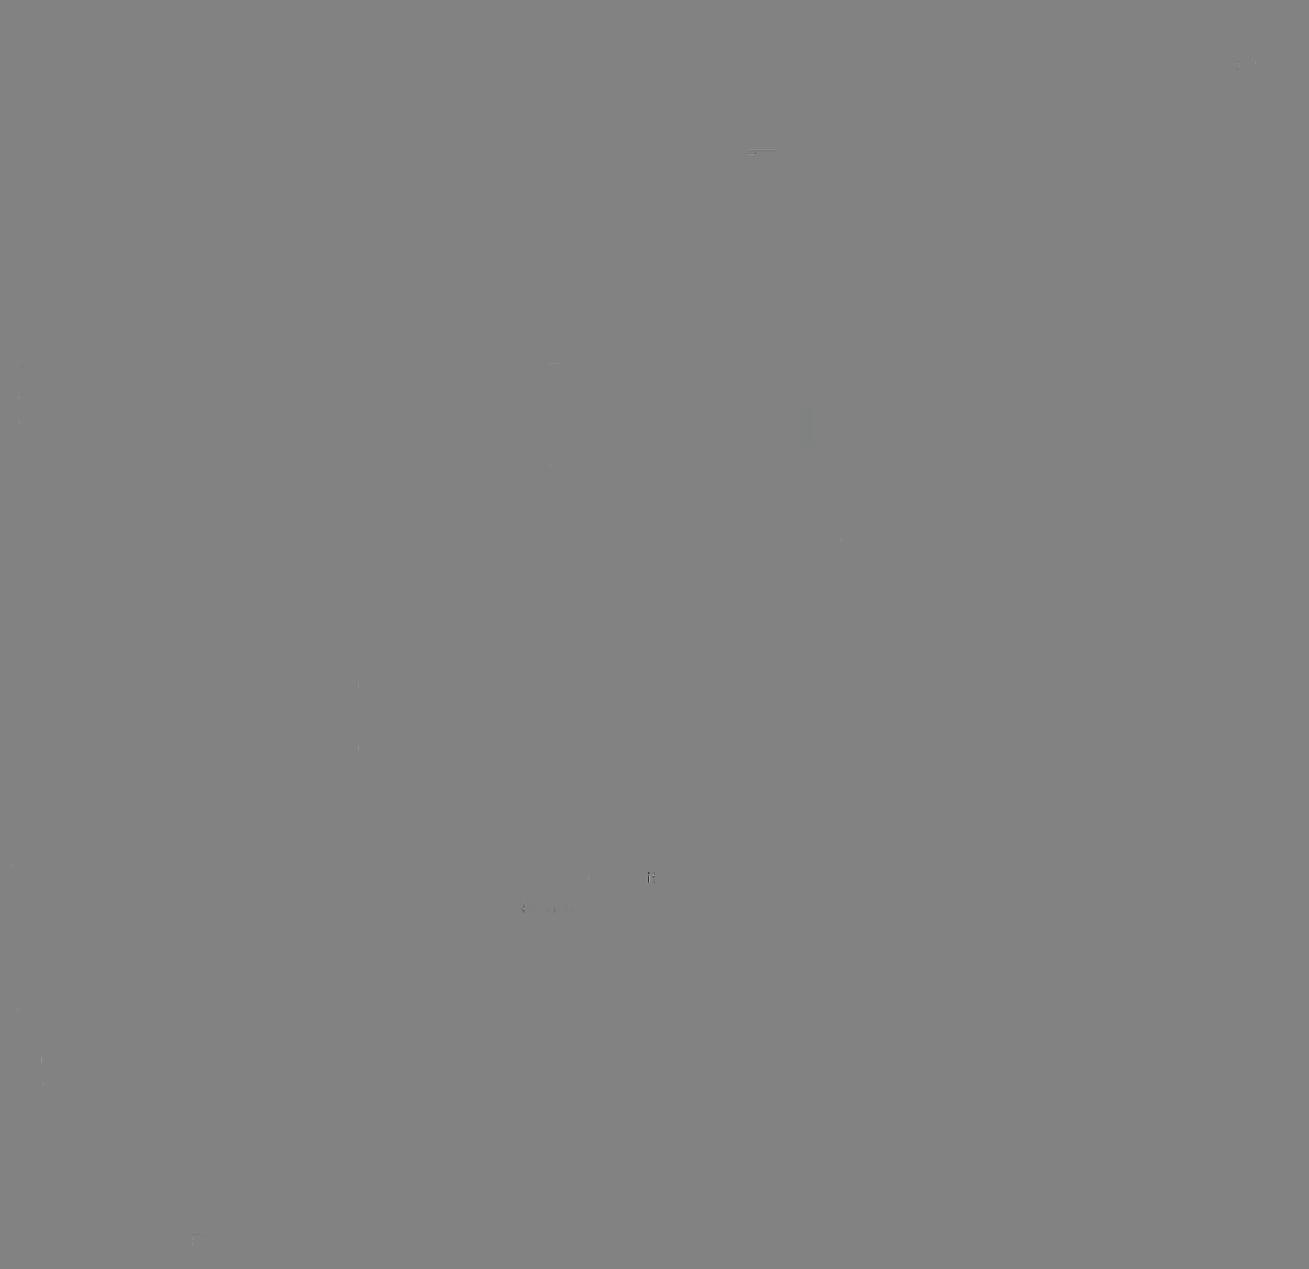
pyautogui.write('it hides t')
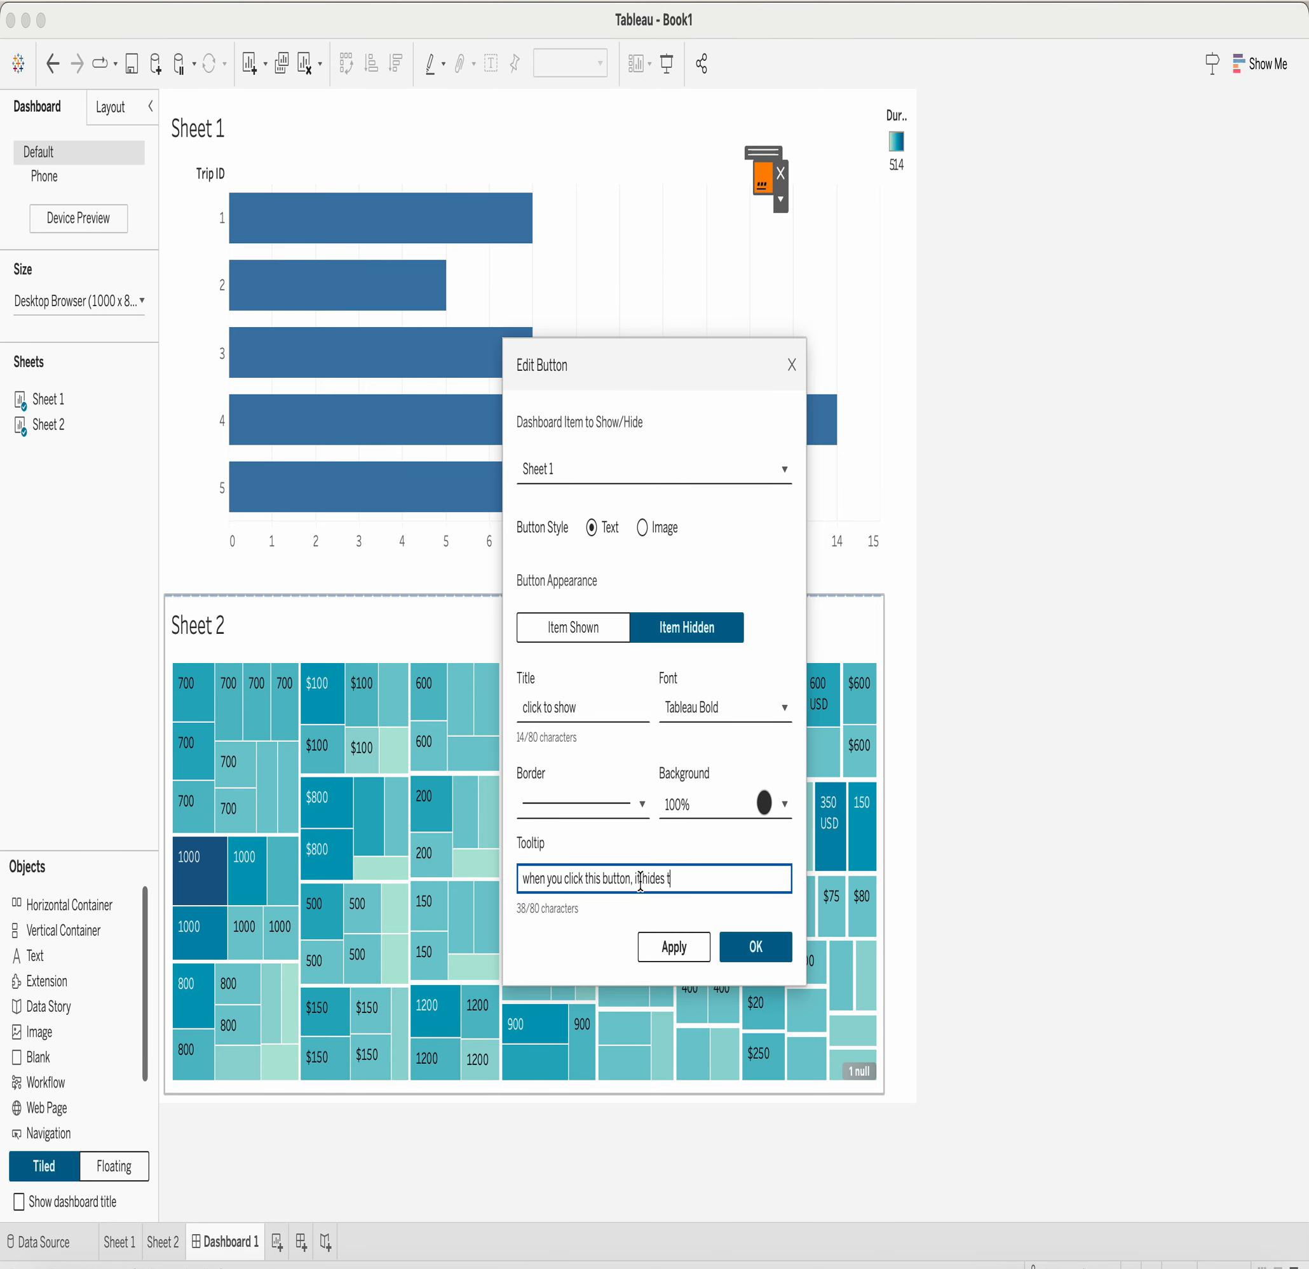
pyautogui.press('BackSpace')
pyautogui.press('BackSpace')
pyautogui.press('BackSpace')
pyautogui.write('sh')
pyautogui.write('ows the vi')
pyautogui.write('e')
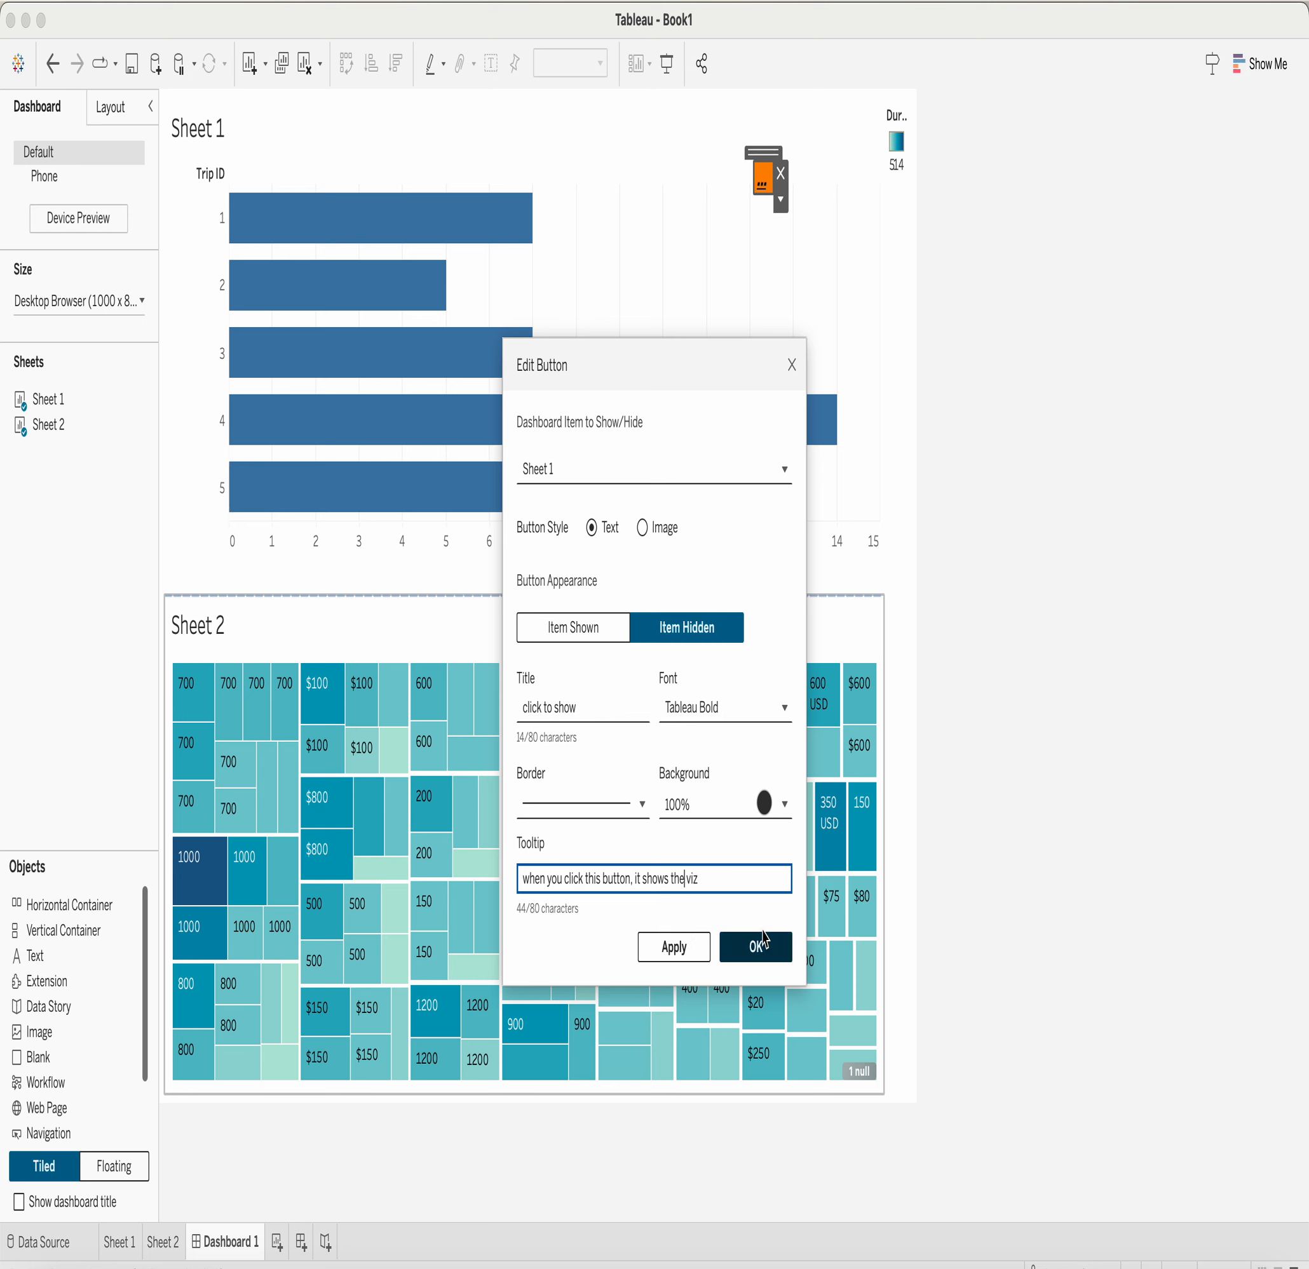
pyautogui.click(754, 947)
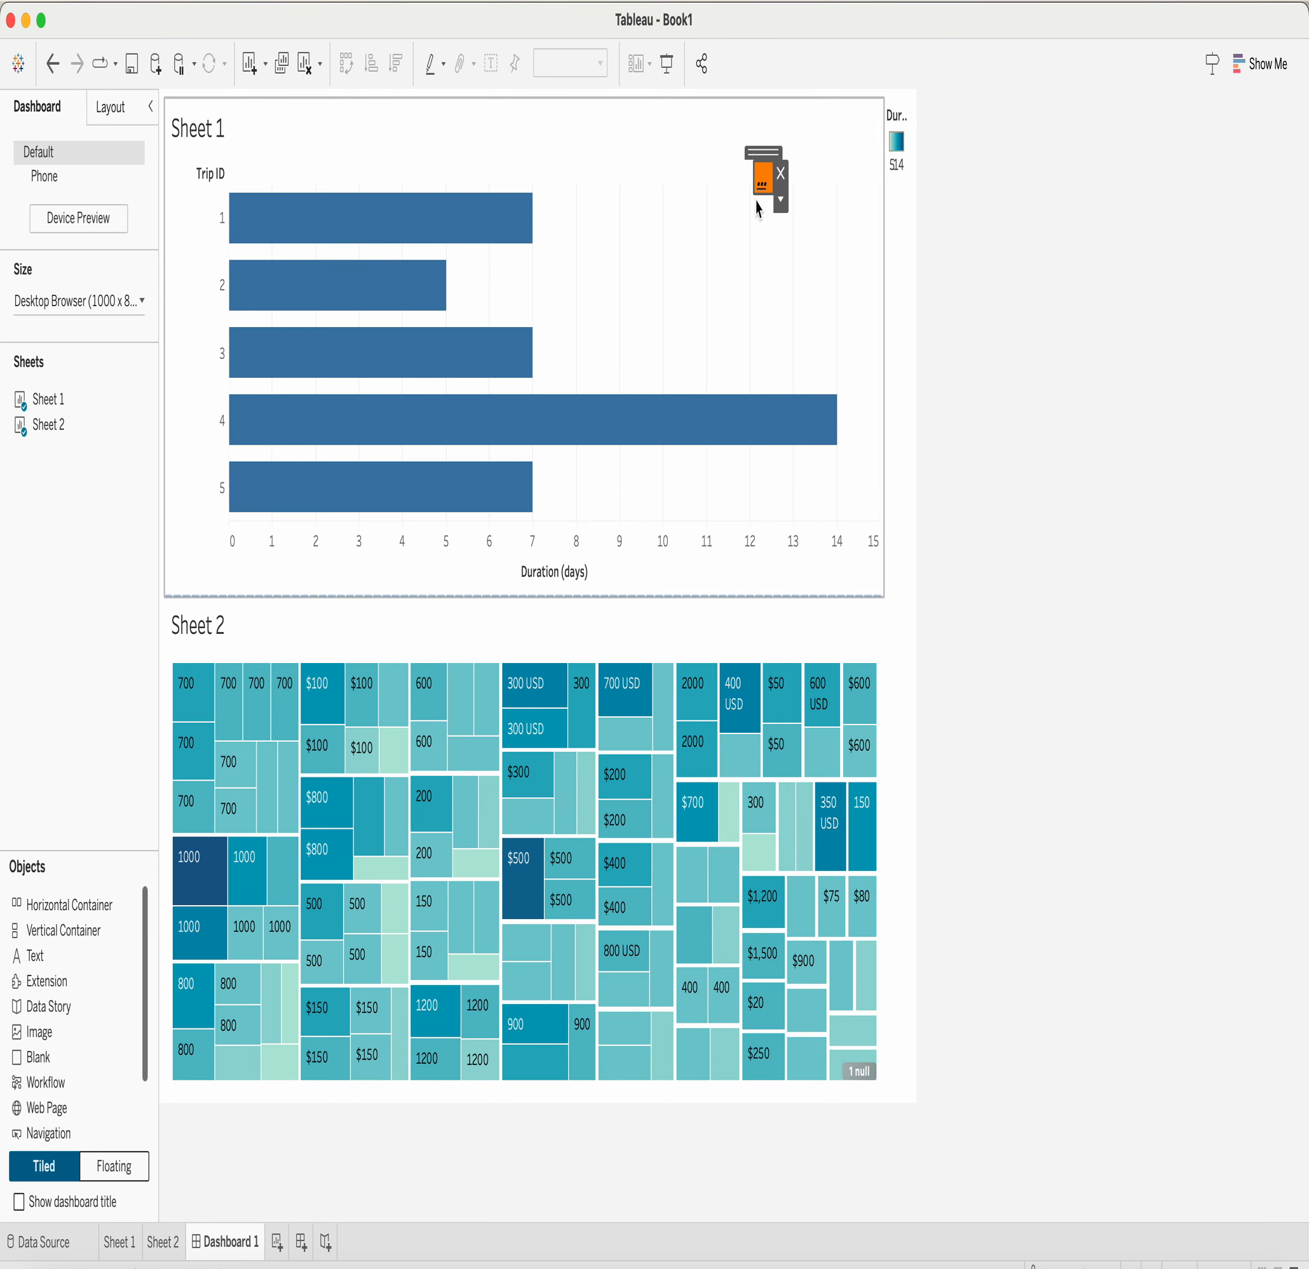
# Step: Enlarge the Sheet 1 button to fit its full title and place it beside the legend, level with the sheet title
pyautogui.moveTo(756, 194); pyautogui.dragTo(776, 113)
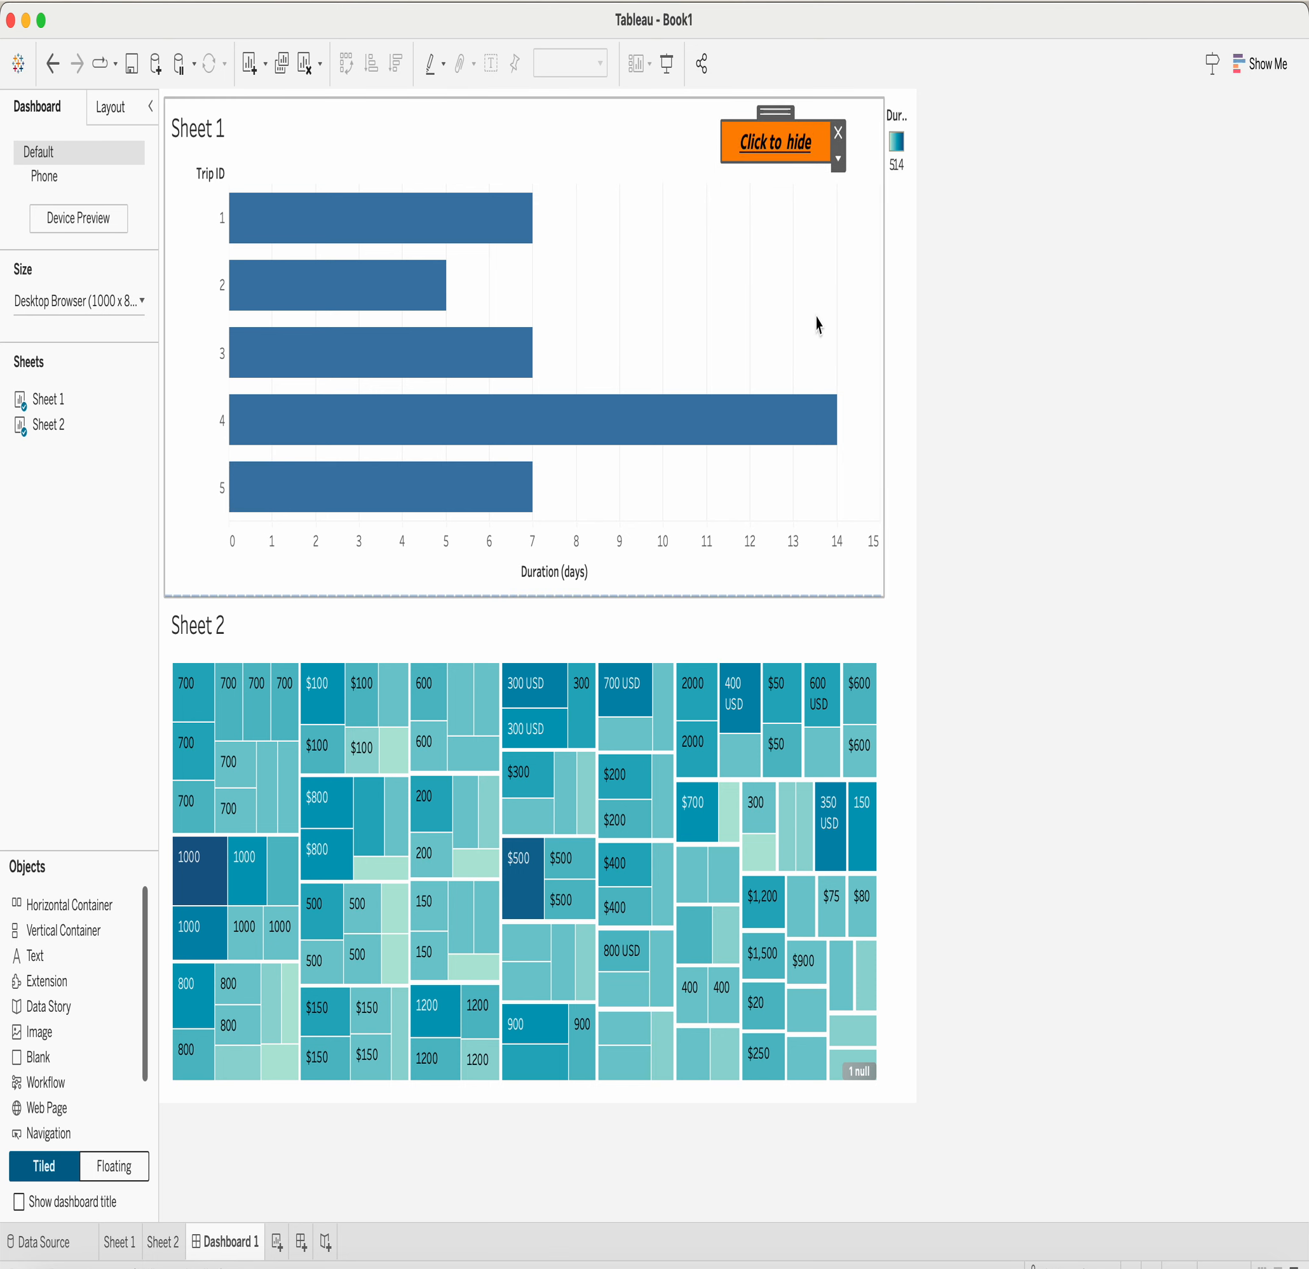
pyautogui.click(823, 227)
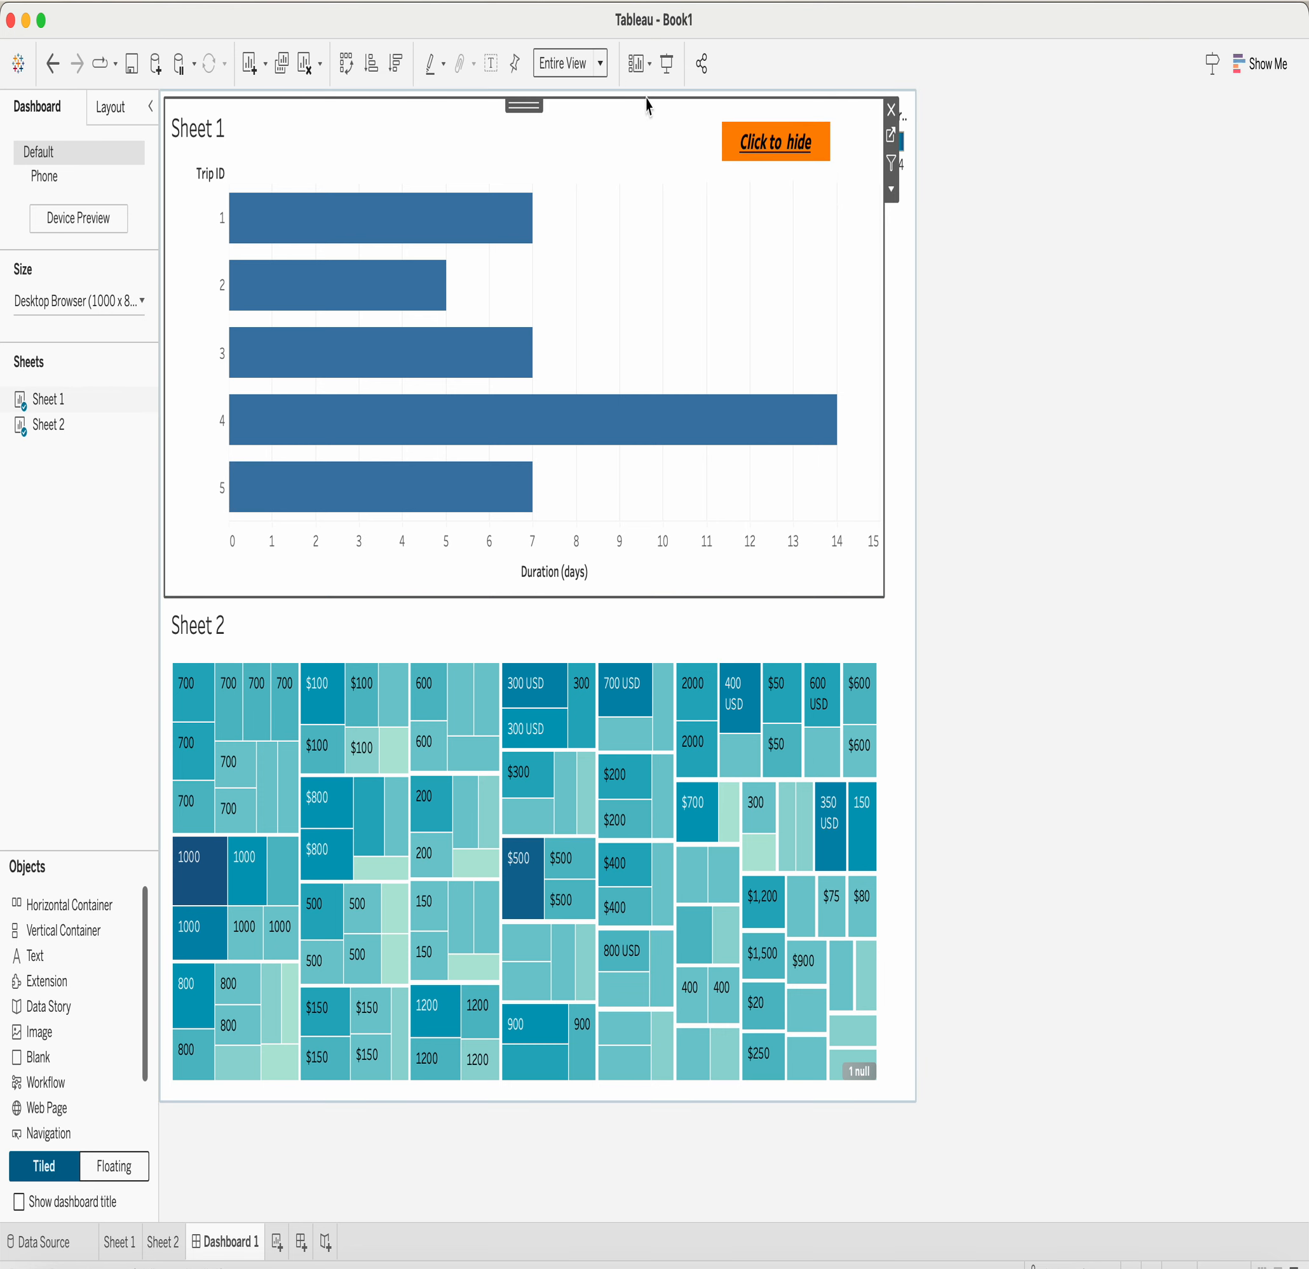
# Step: Test the button in presentation mode by hiding and showing Sheet 1, and return to editing
pyautogui.click(667, 65)
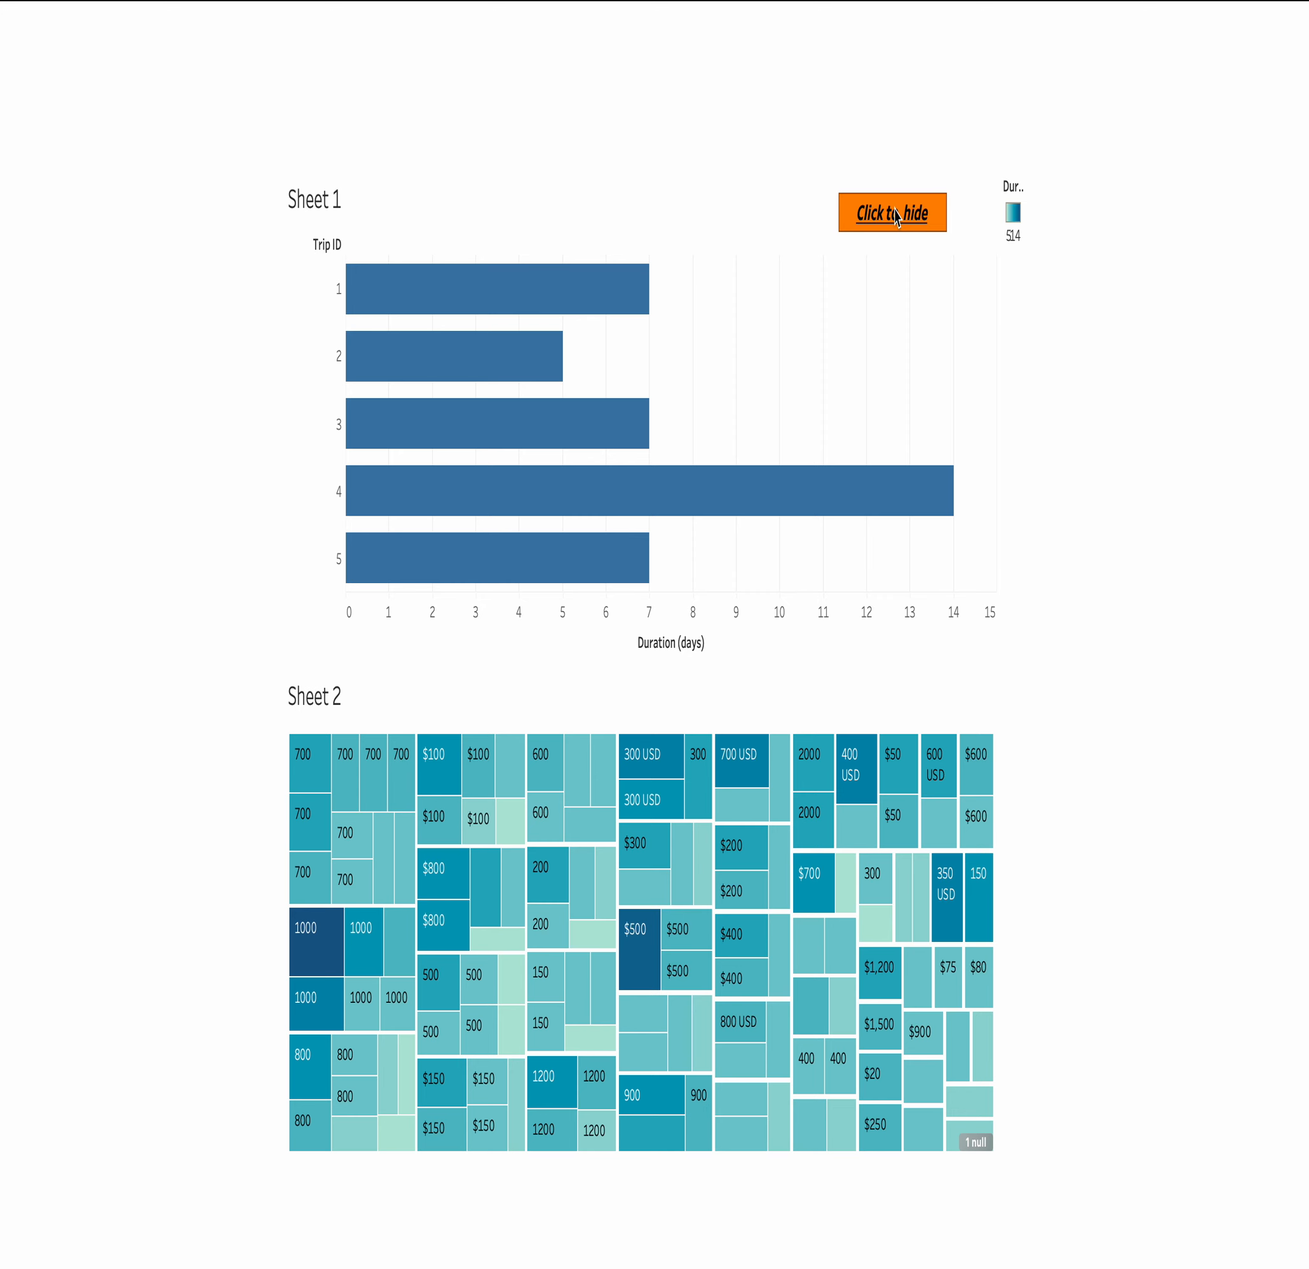
pyautogui.click(895, 215)
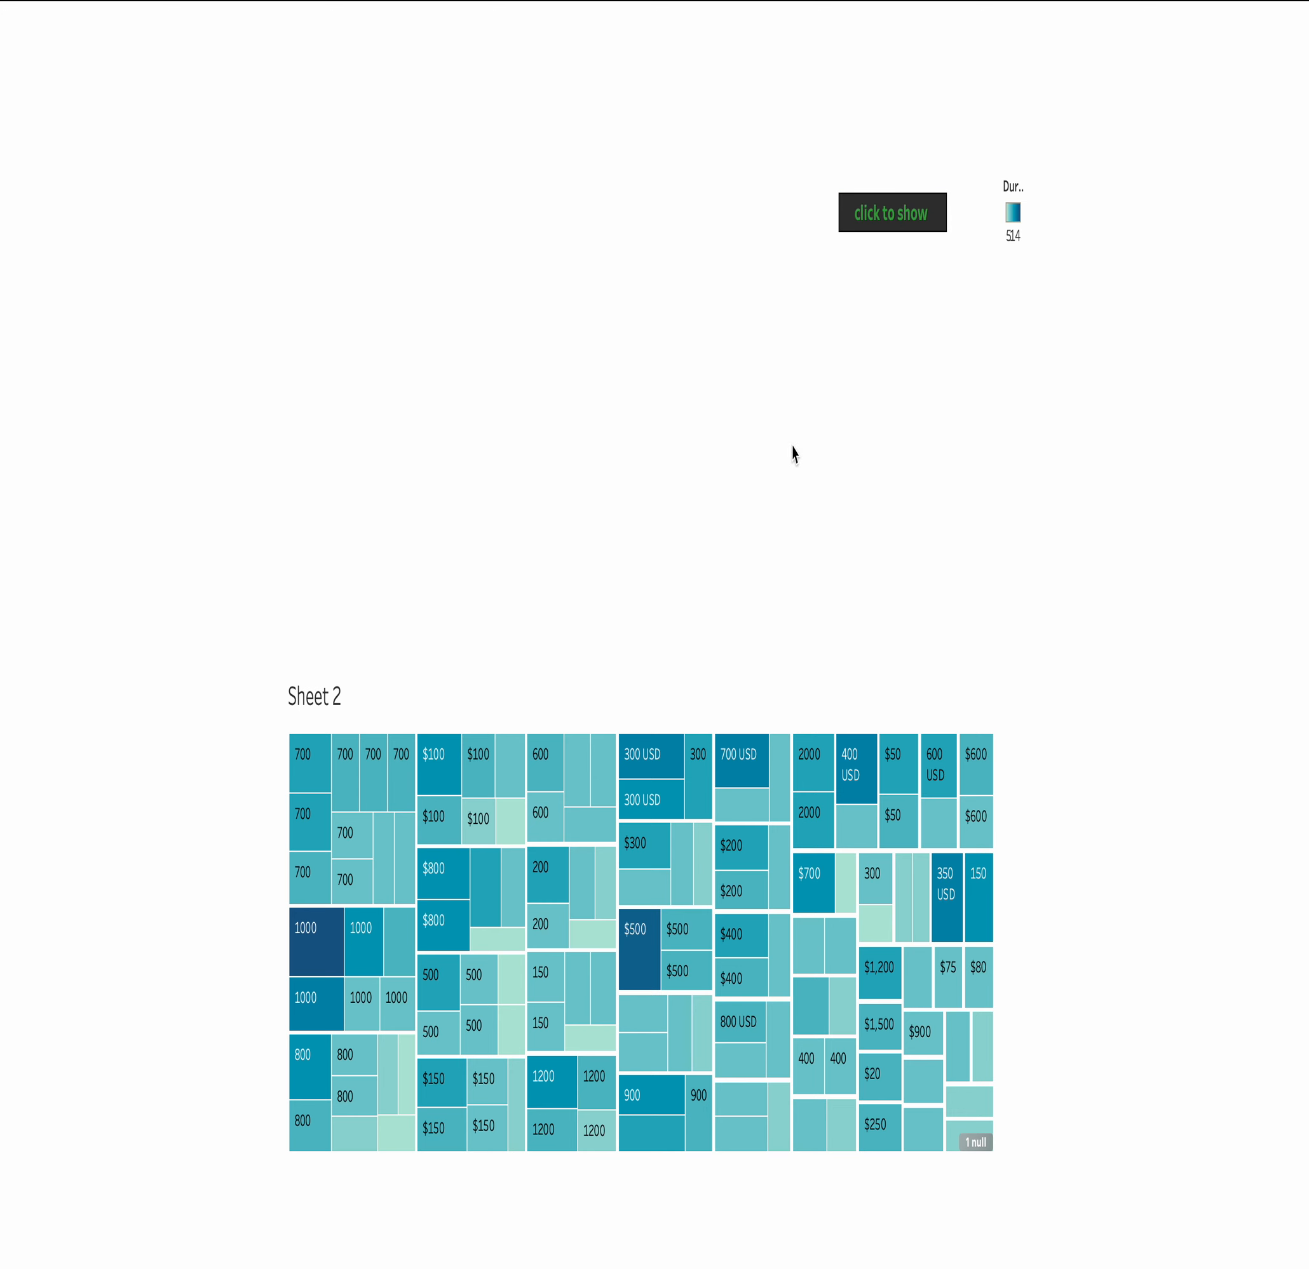
pyautogui.click(902, 218)
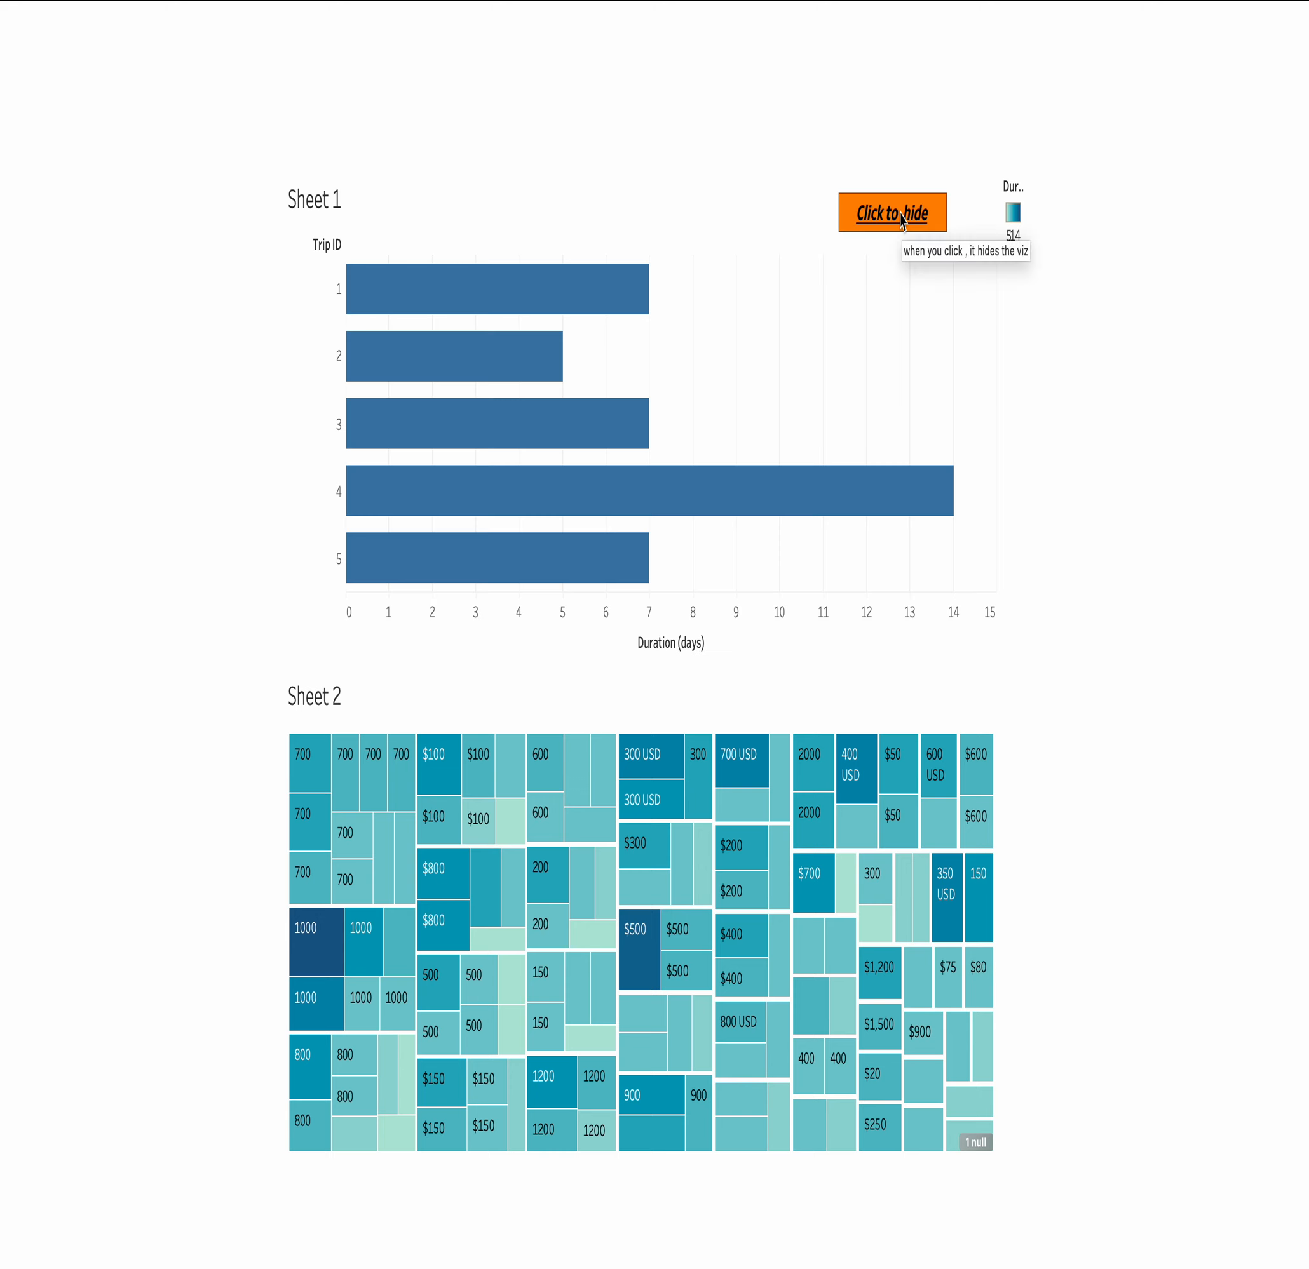
pyautogui.press('Escape')
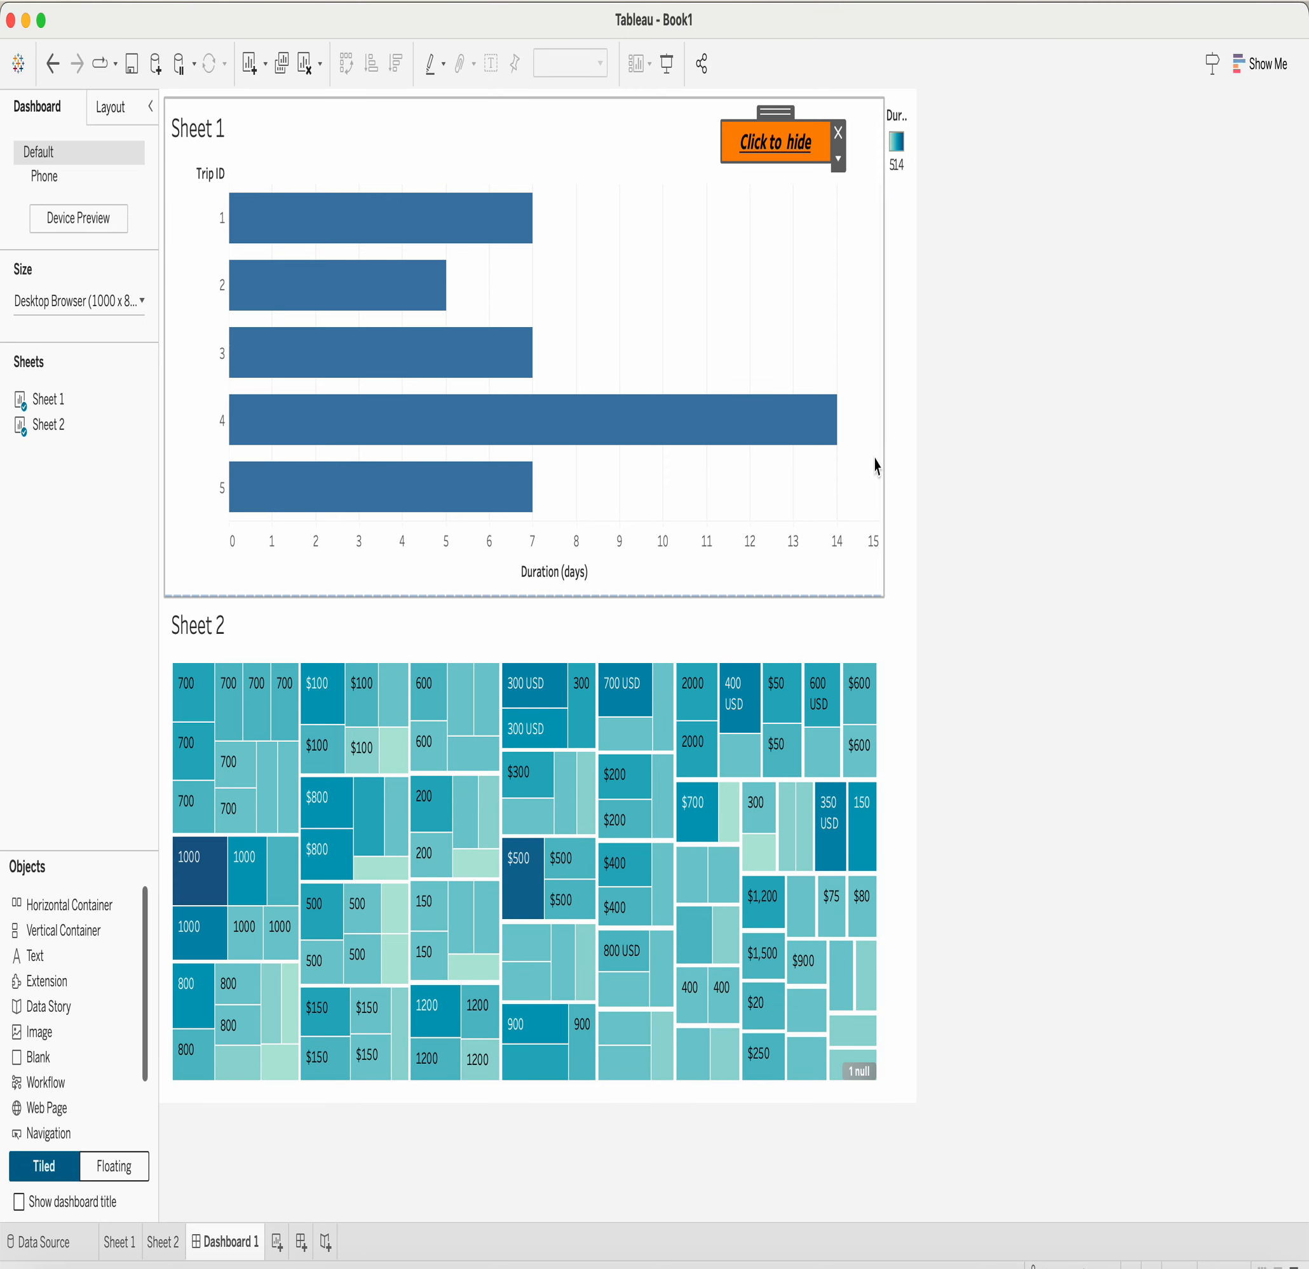
# Step: Add a Show/Hide button for Sheet 2 and place it in the sheet's title row, above the treemap
pyautogui.click(814, 648)
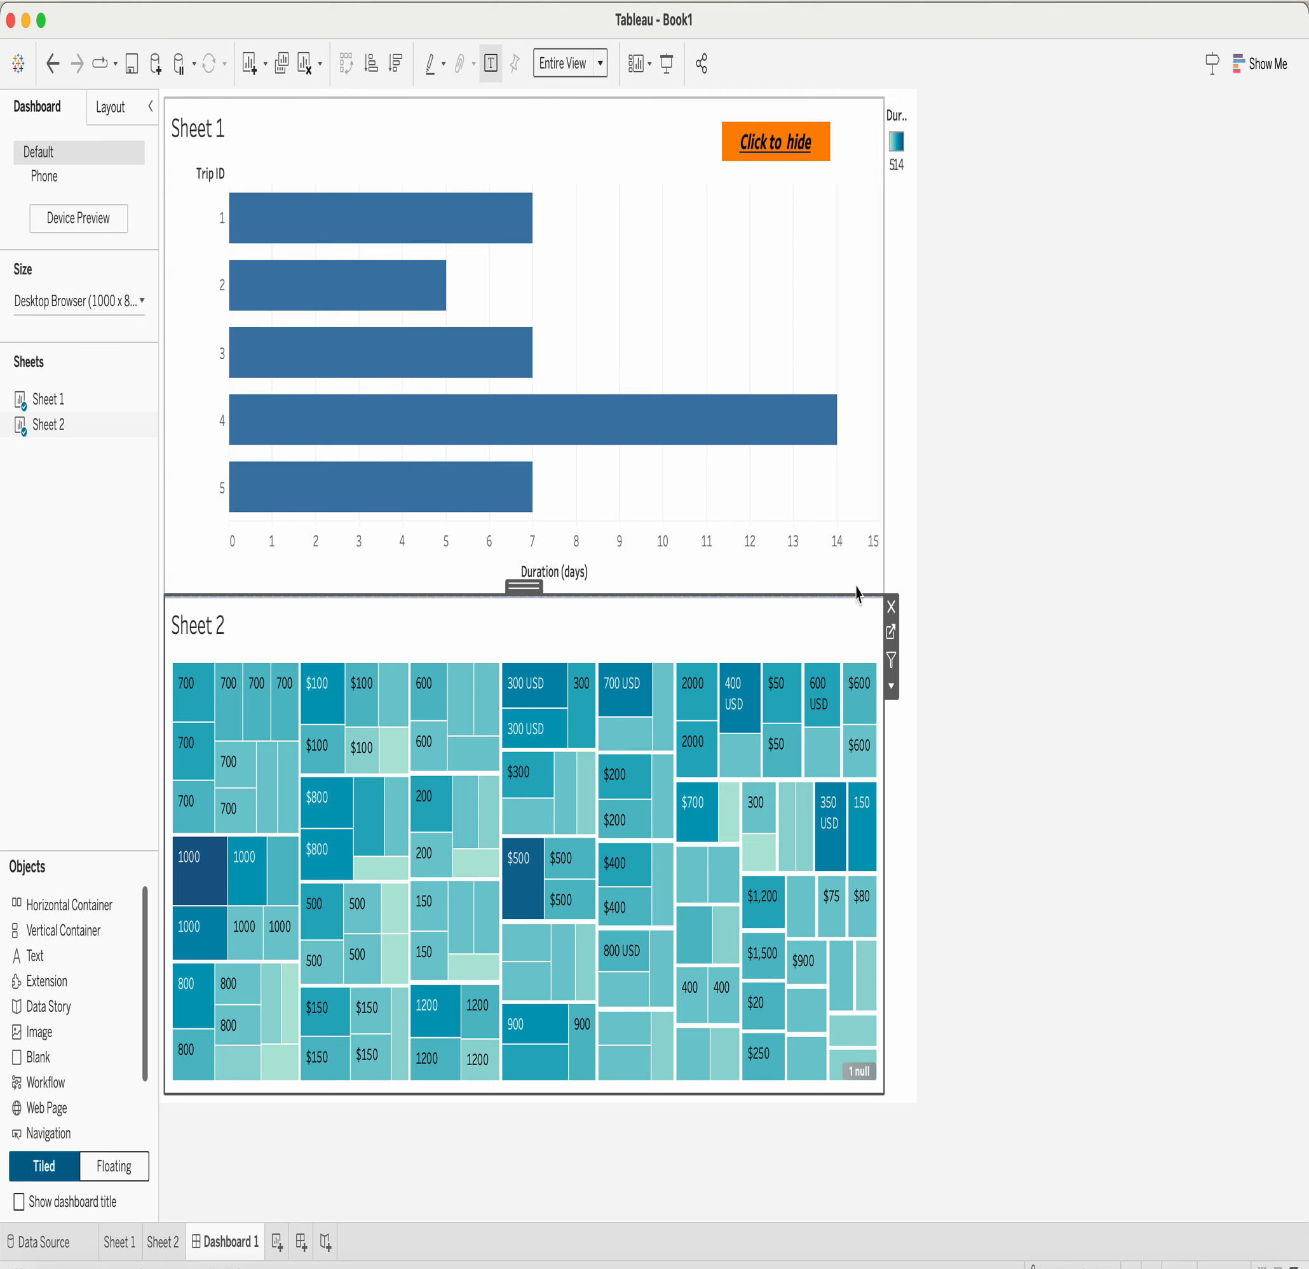
pyautogui.click(891, 686)
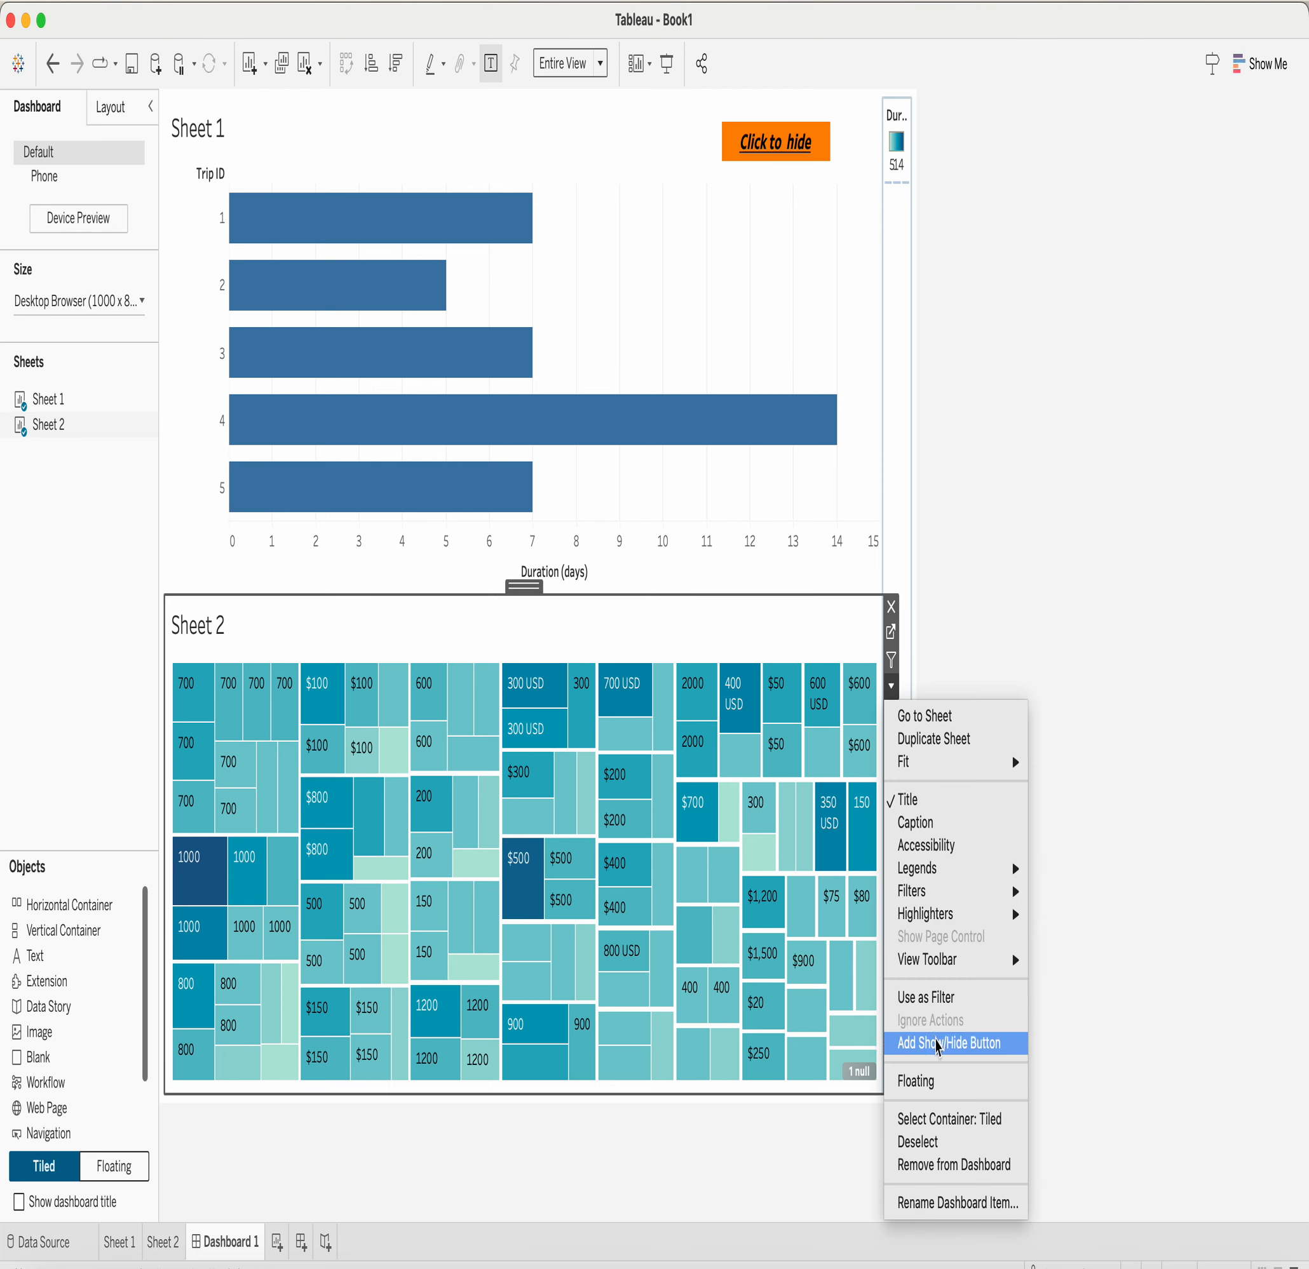
pyautogui.click(937, 1044)
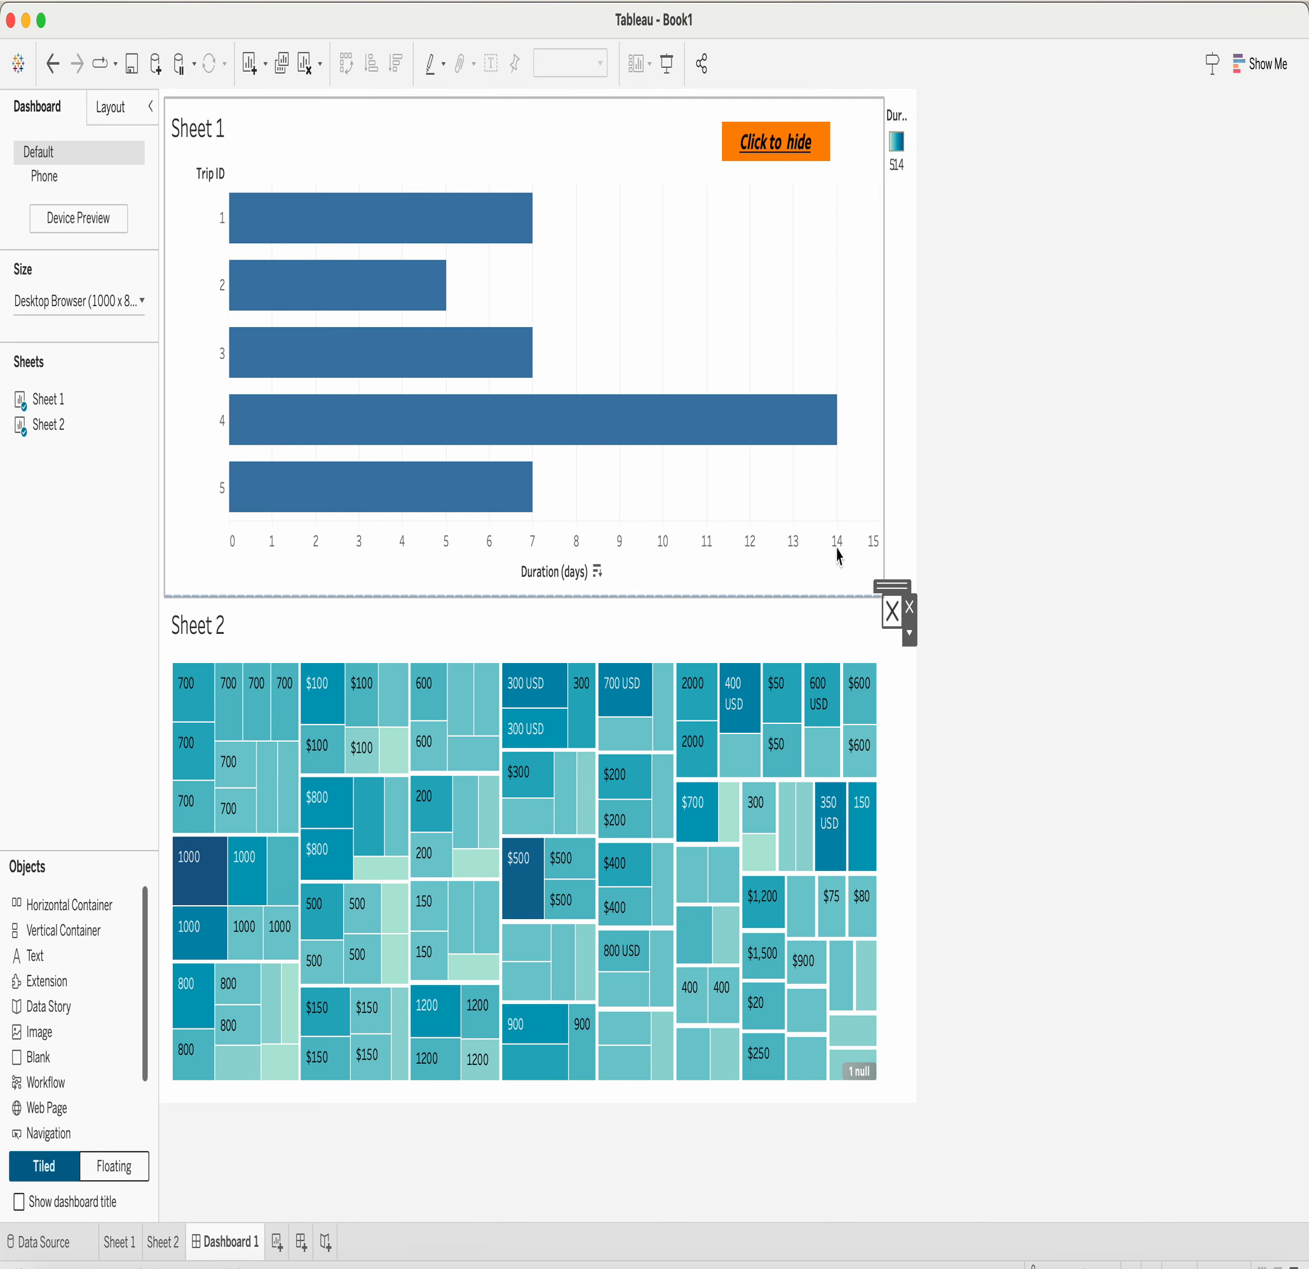
pyautogui.moveTo(890, 587); pyautogui.dragTo(765, 591)
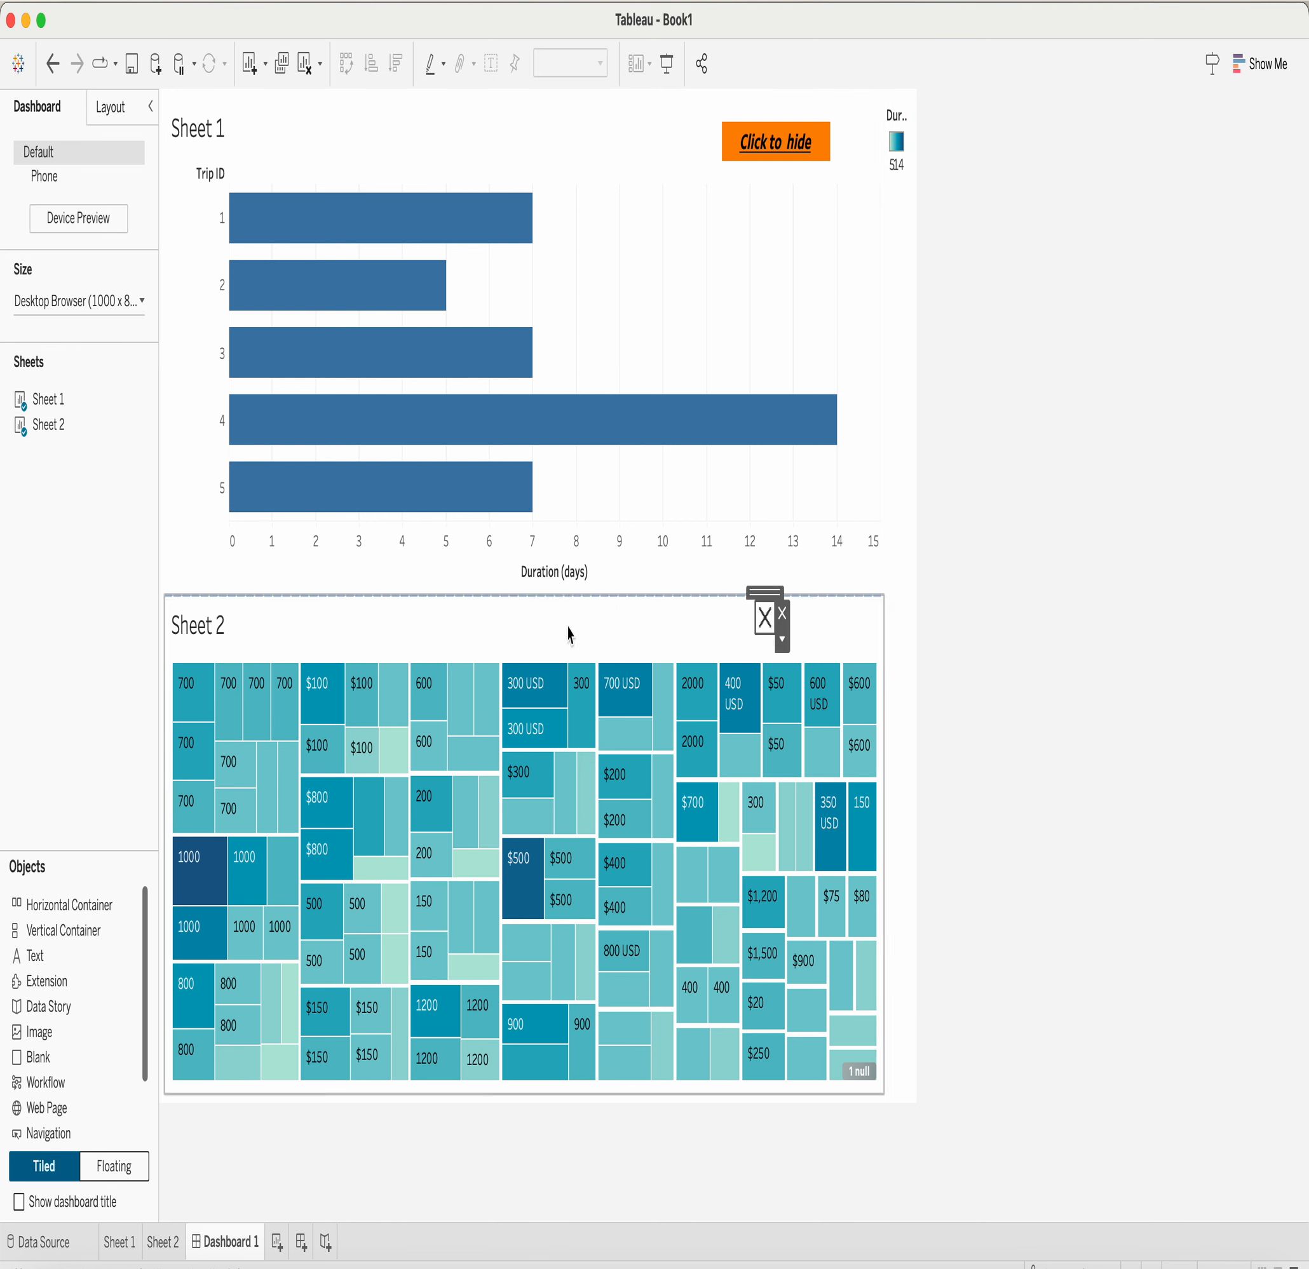
# Step: Edit the Sheet 2 button, keeping Sheet 2 as its target and the Image style, and use Checkbox ticked.jpg as the Item Shown image
pyautogui.click(782, 638)
pyautogui.click(802, 670)
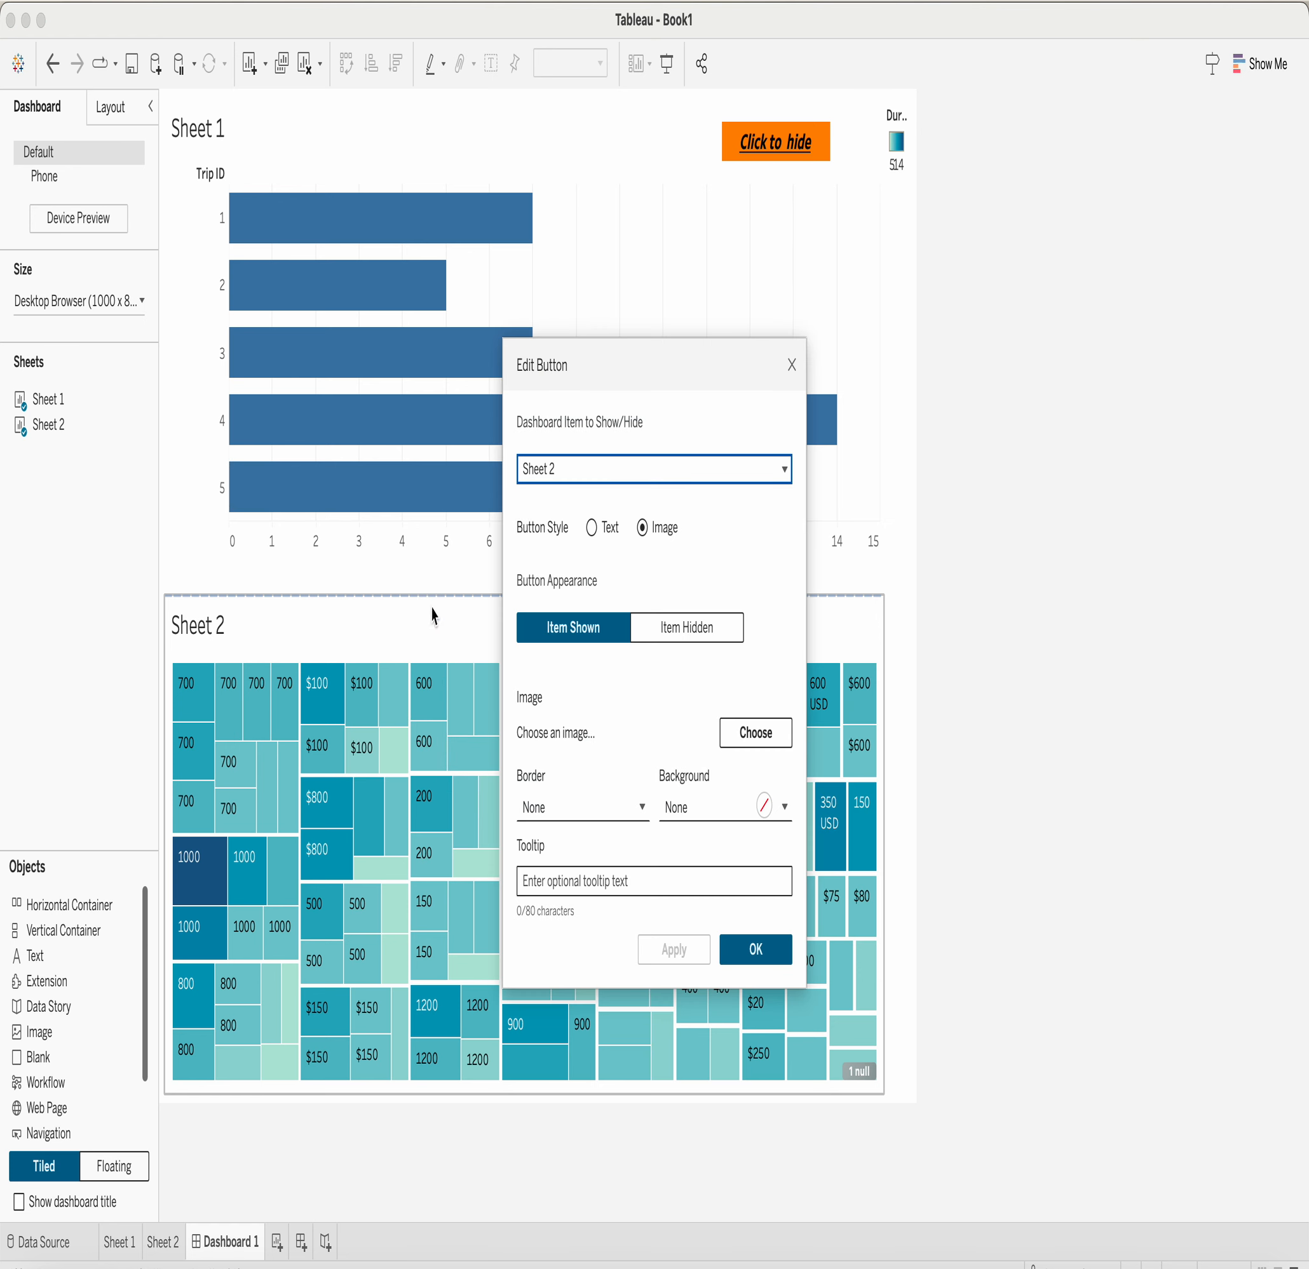
pyautogui.click(569, 470)
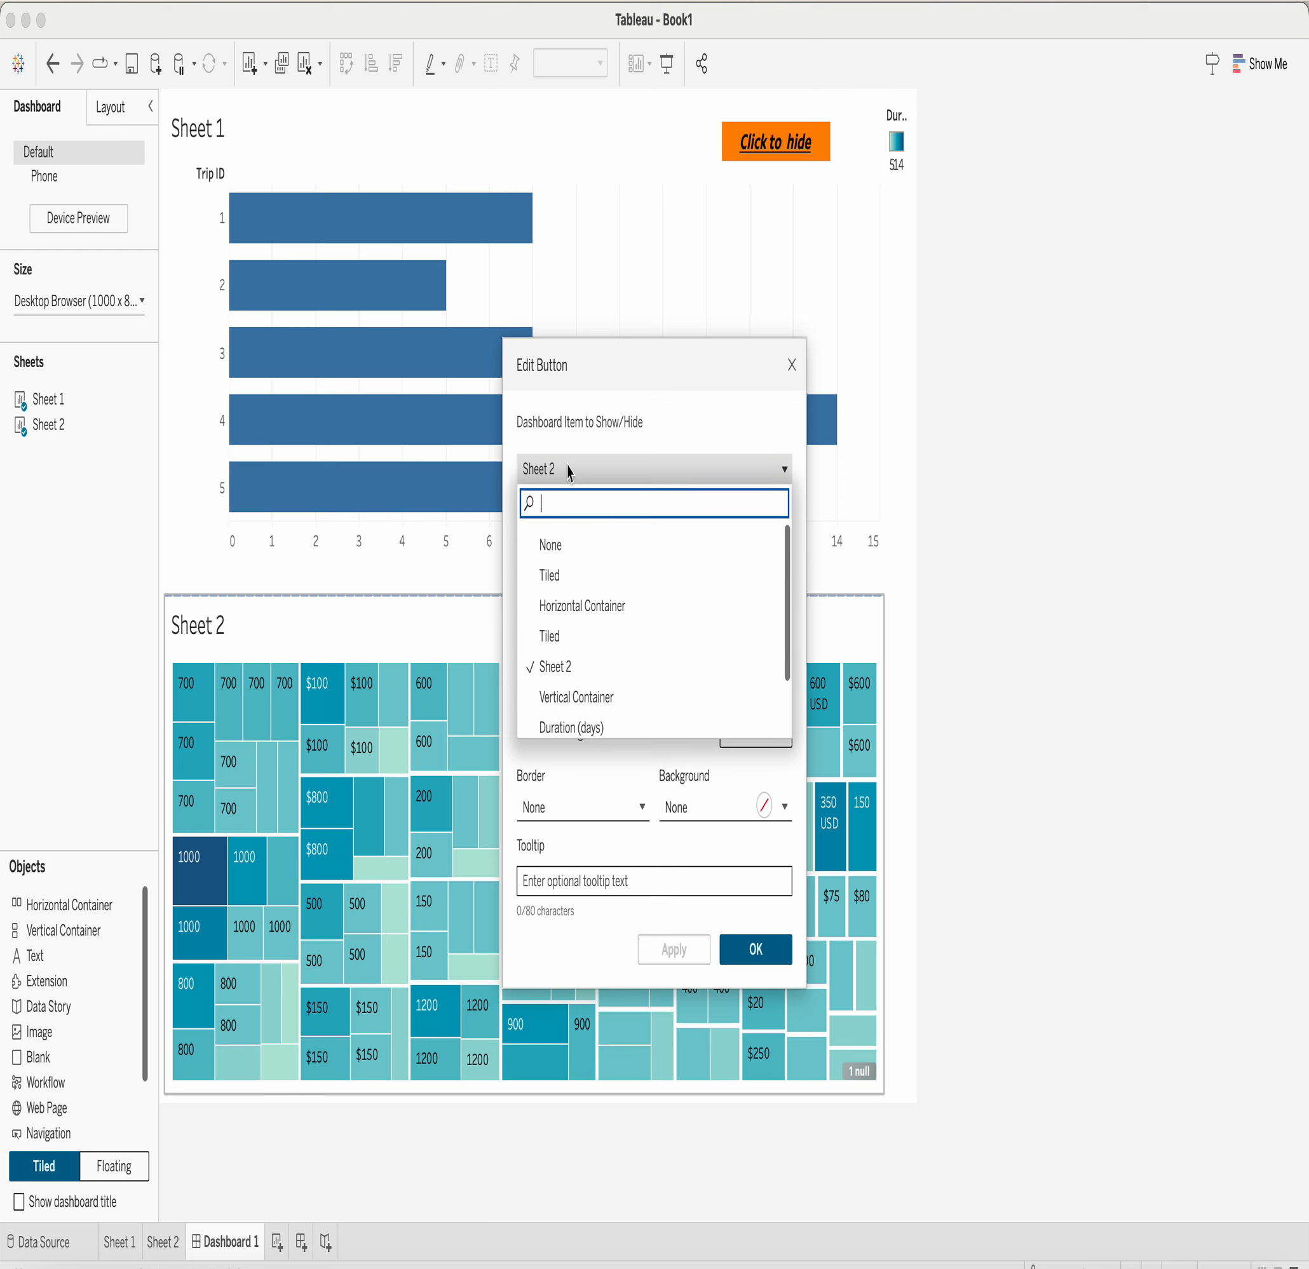
pyautogui.scroll(-2, 579, 628)
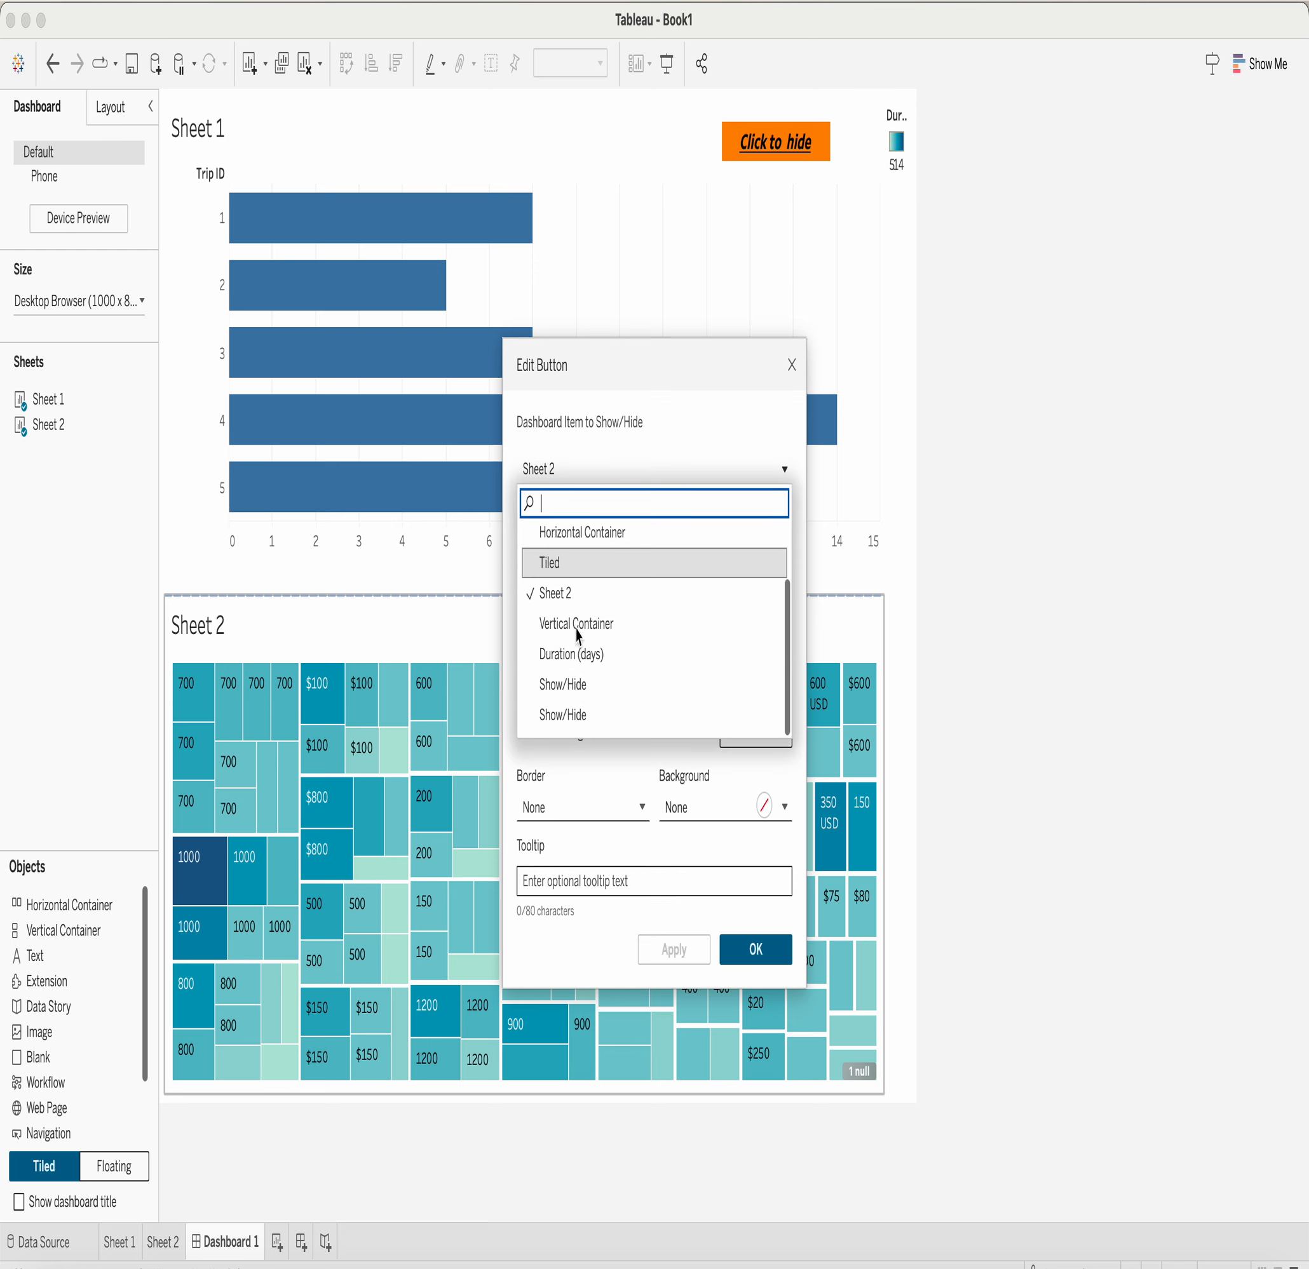
pyautogui.scroll(3, 579, 635)
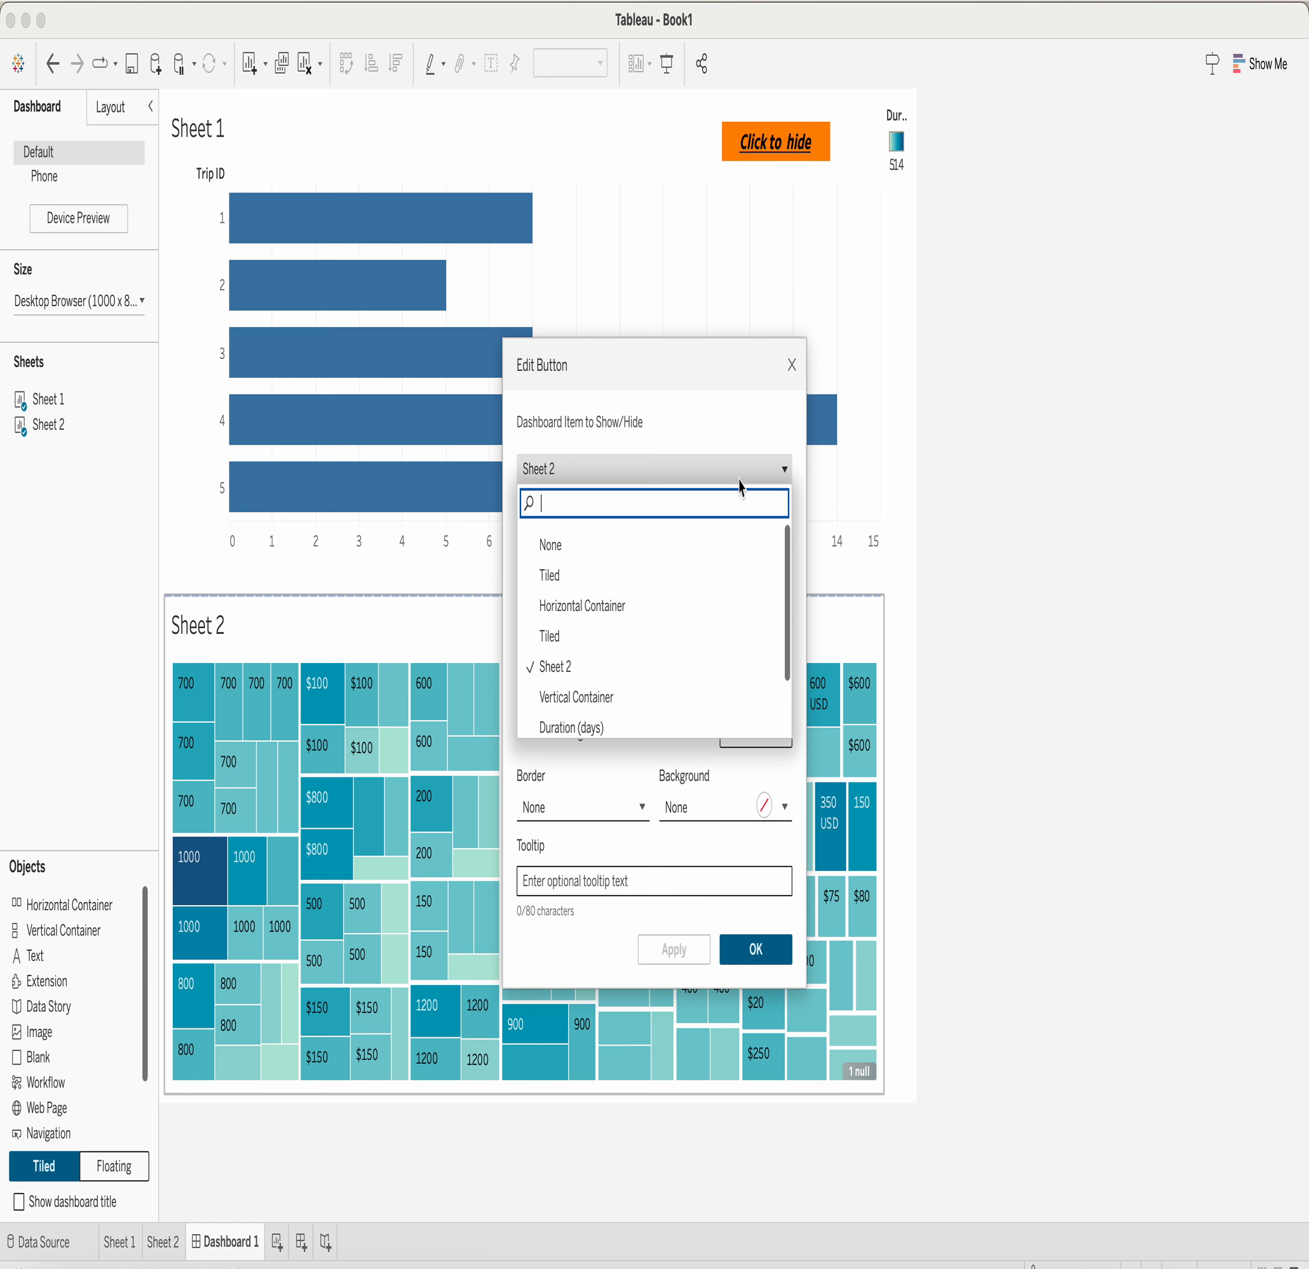
pyautogui.click(785, 478)
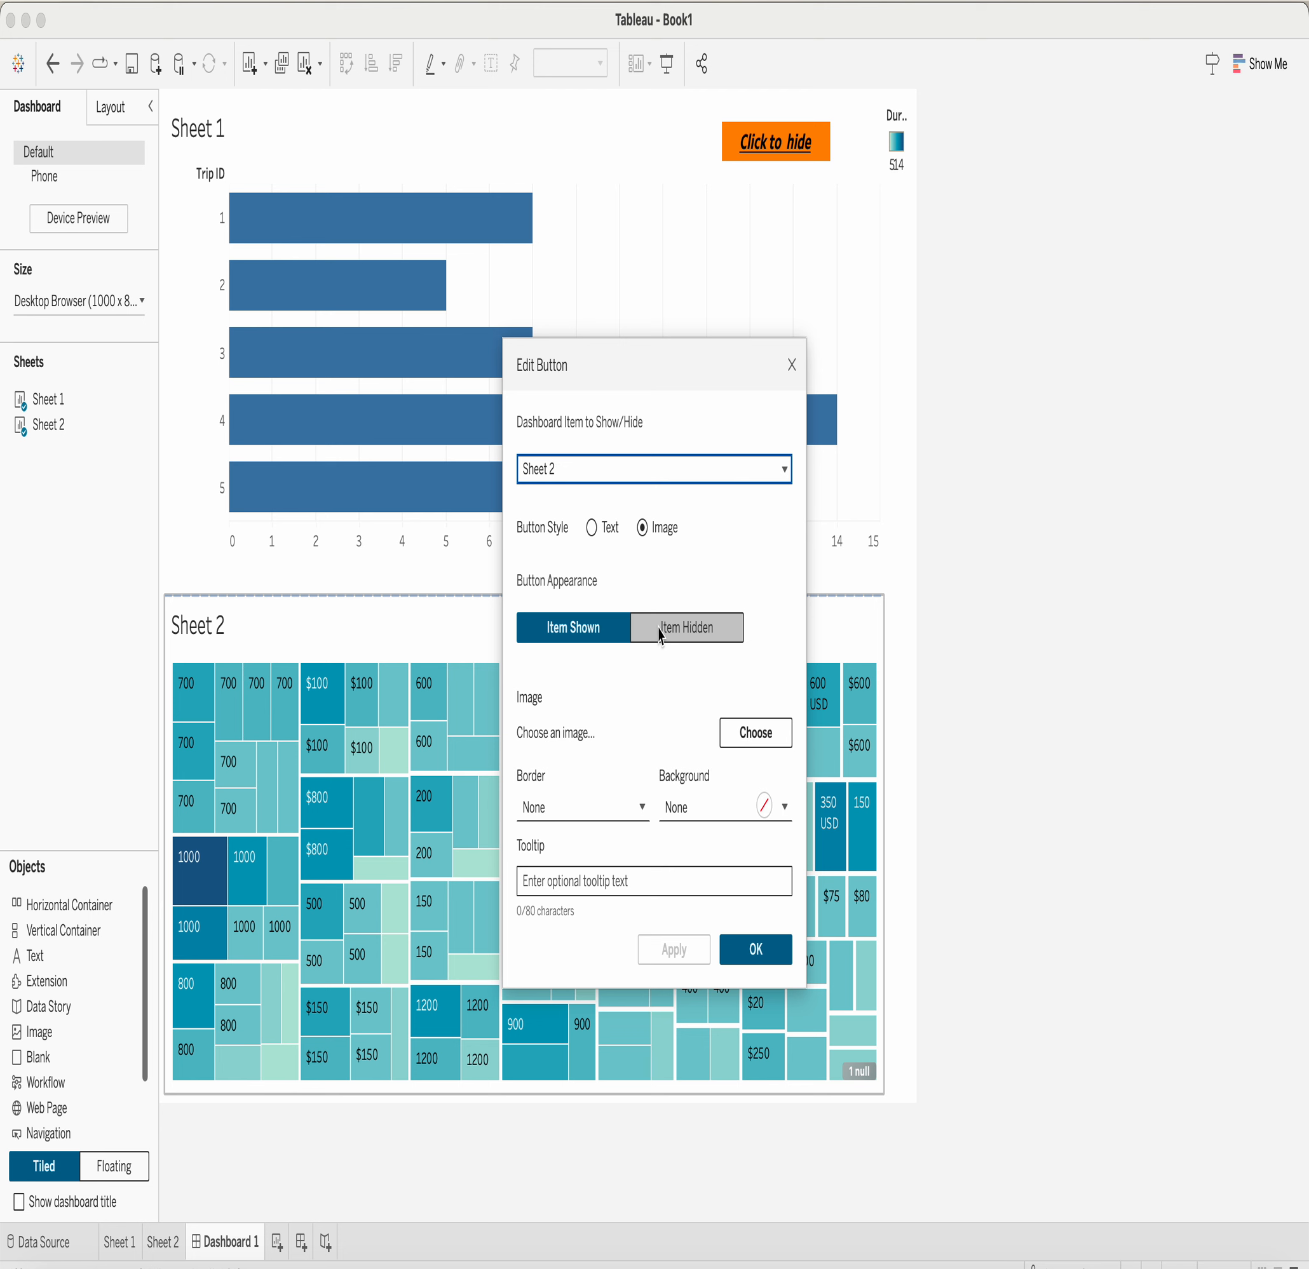
pyautogui.click(744, 743)
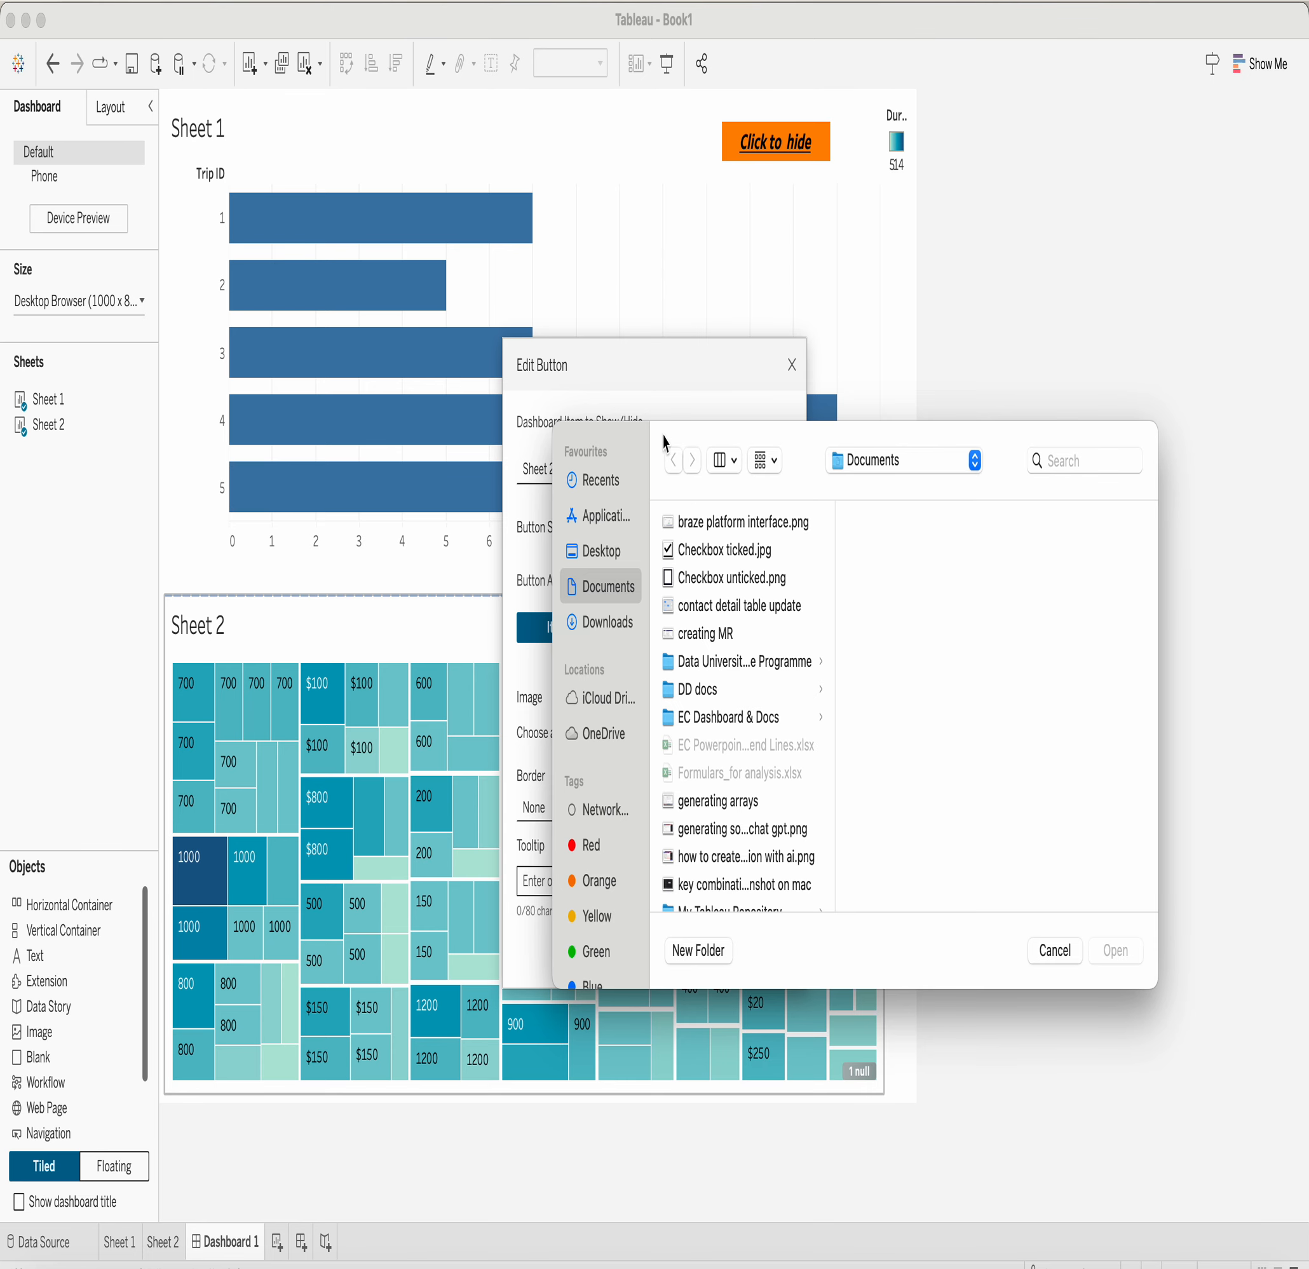
pyautogui.moveTo(663, 443); pyautogui.dragTo(864, 532)
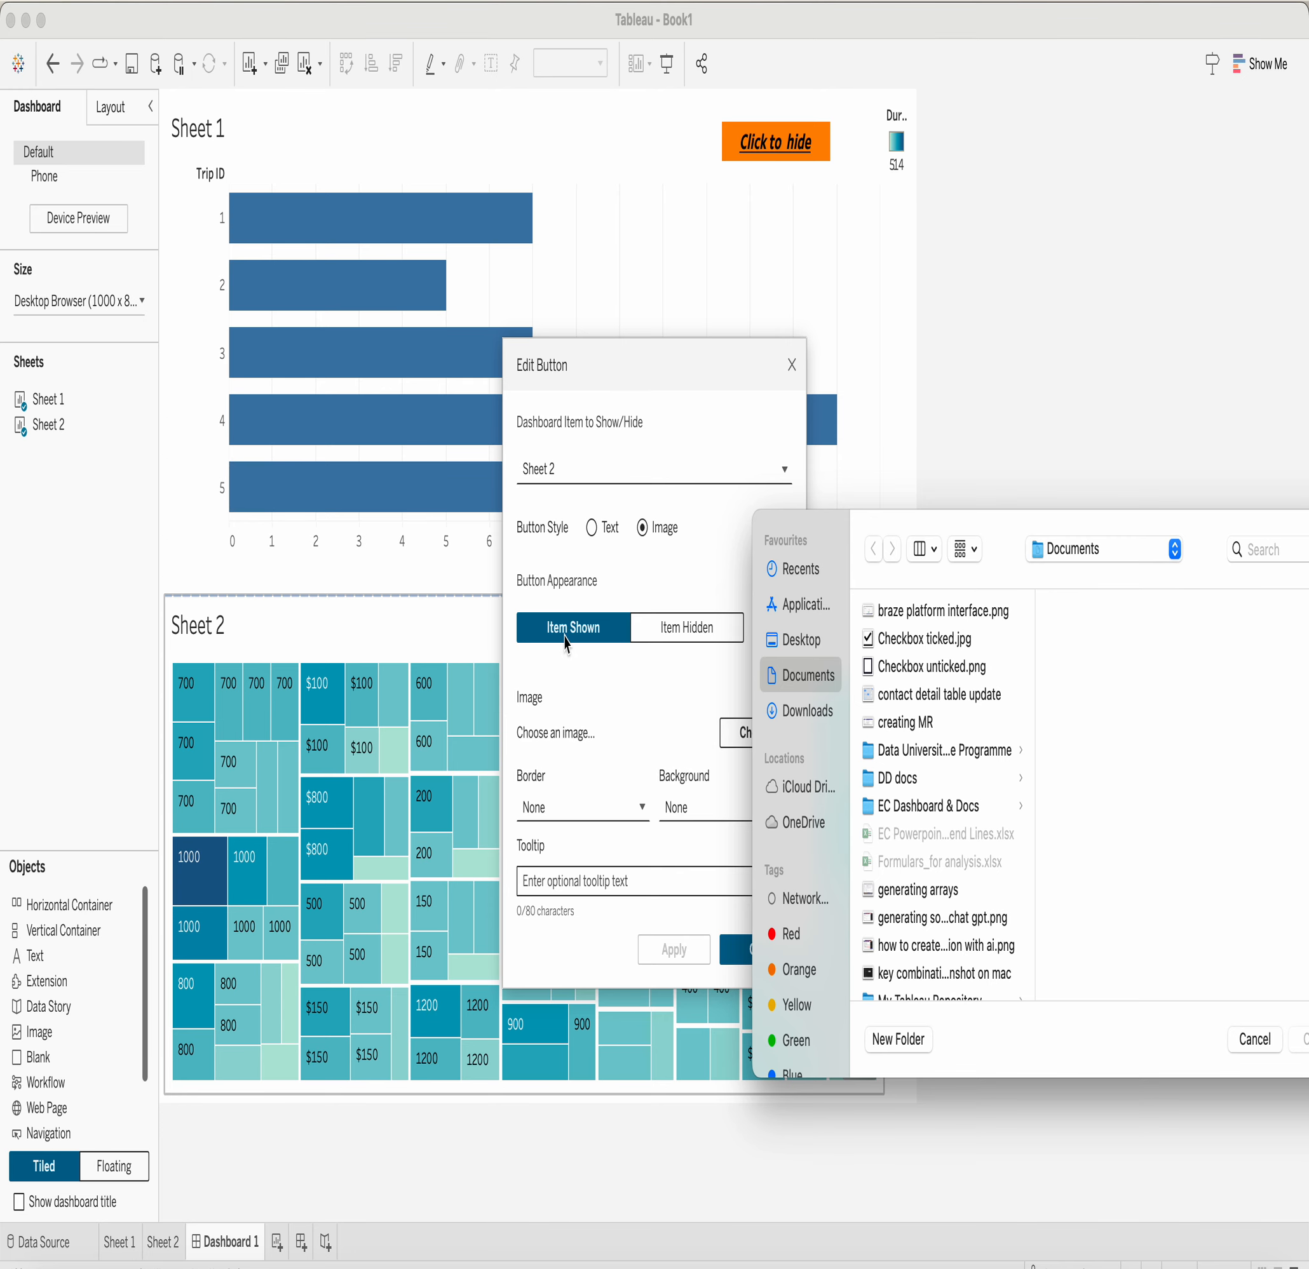
pyautogui.click(884, 647)
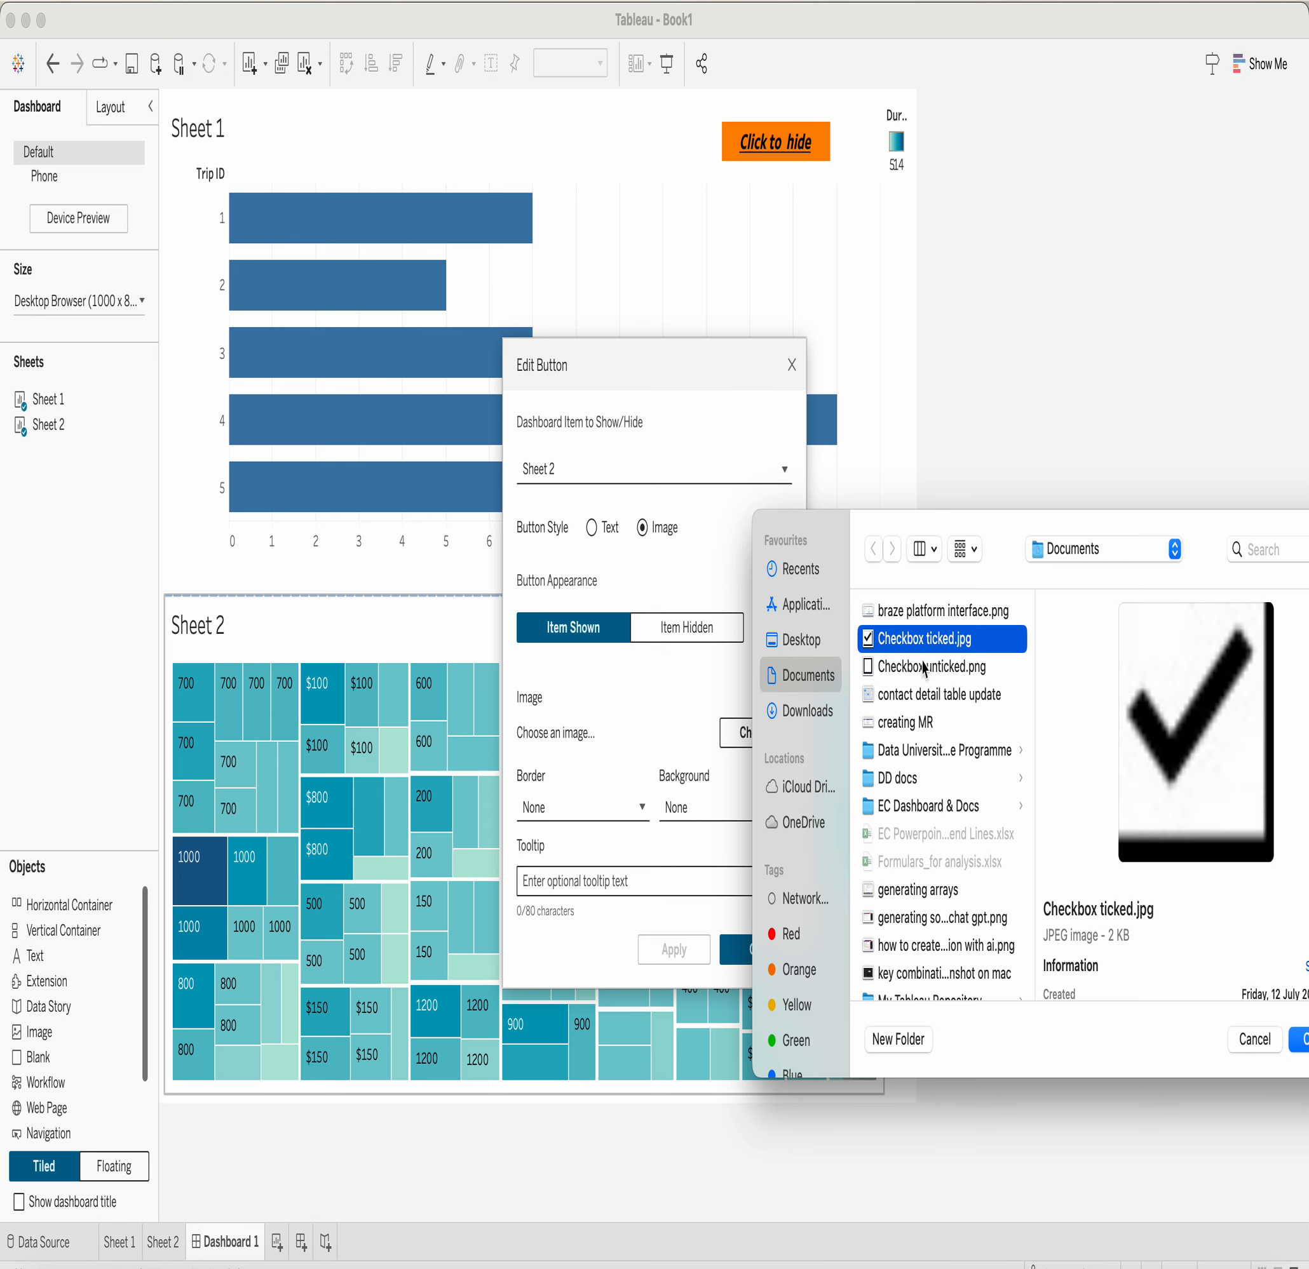
pyautogui.click(1302, 1041)
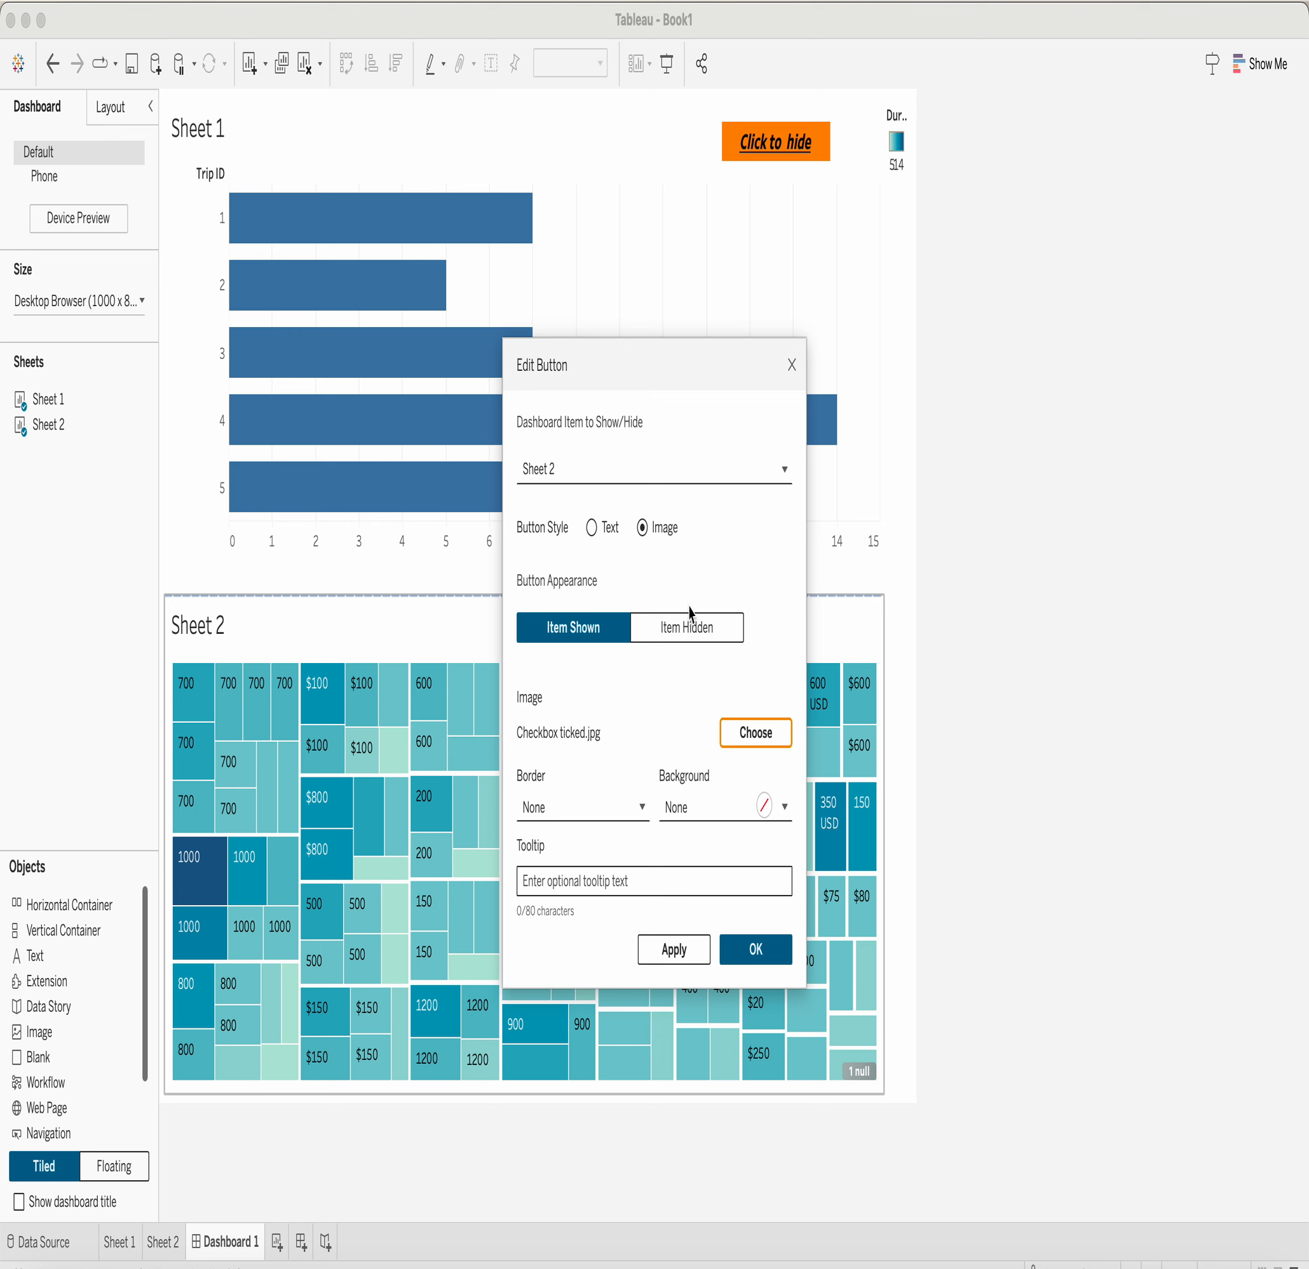
# Step: Give the Item Shown state a green background at 100% opacity and a solid black border of medium thickness
pyautogui.click(777, 805)
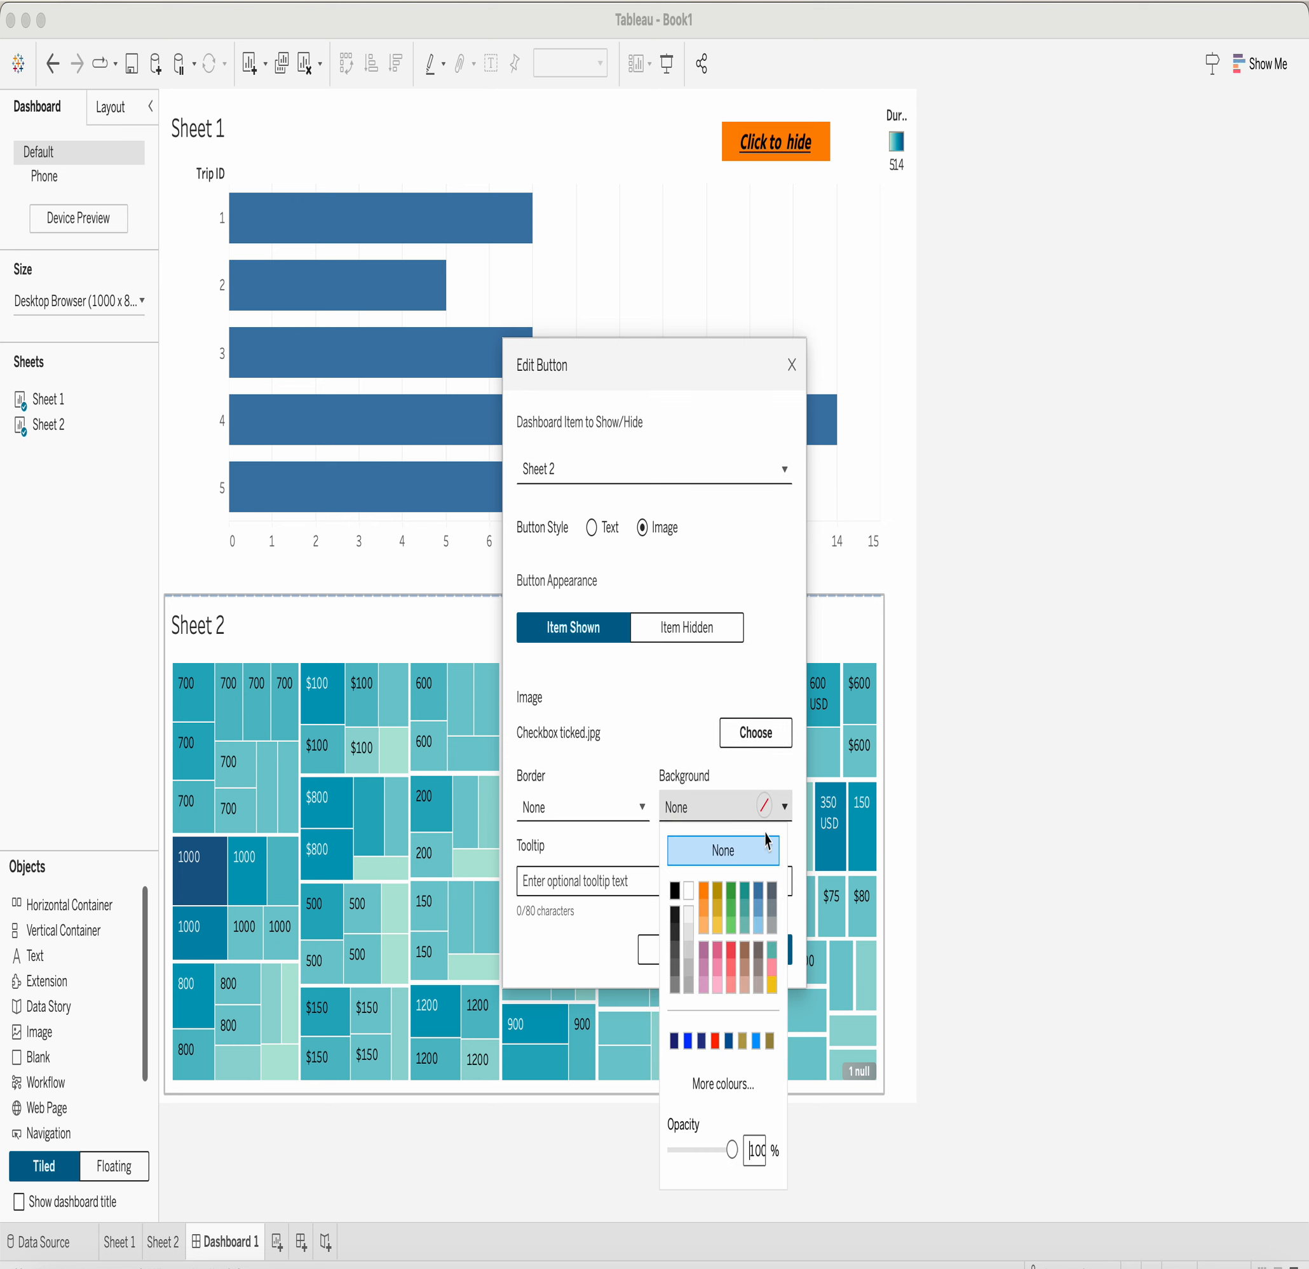
pyautogui.click(731, 892)
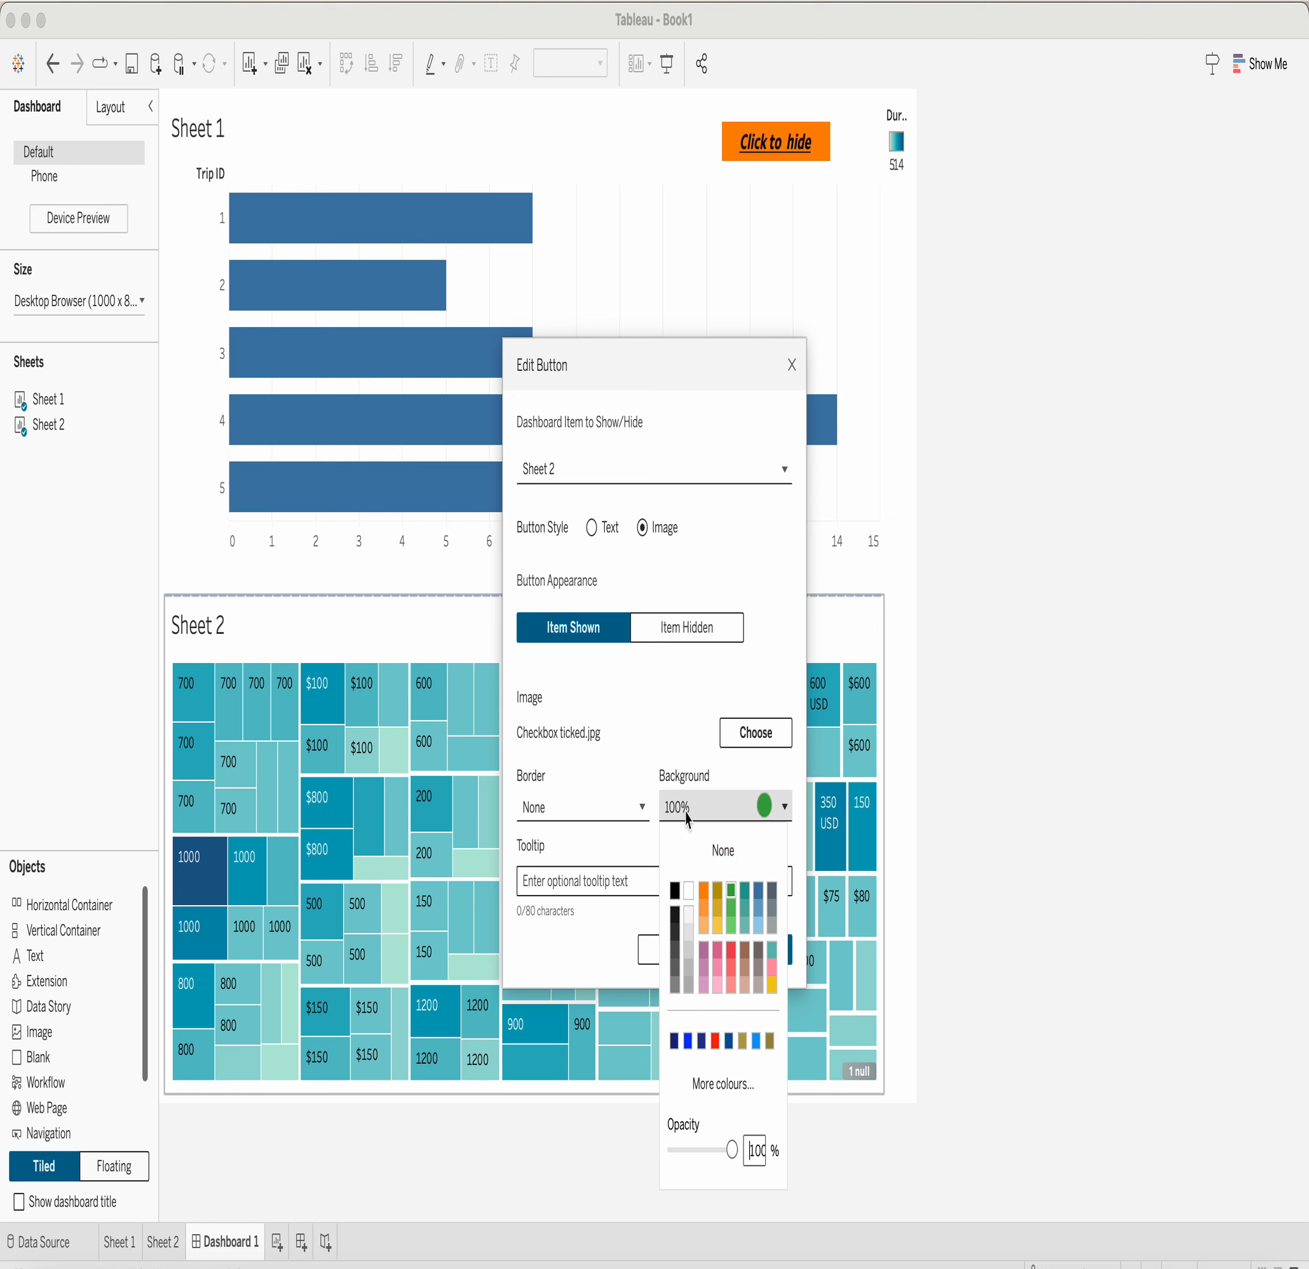
pyautogui.click(590, 810)
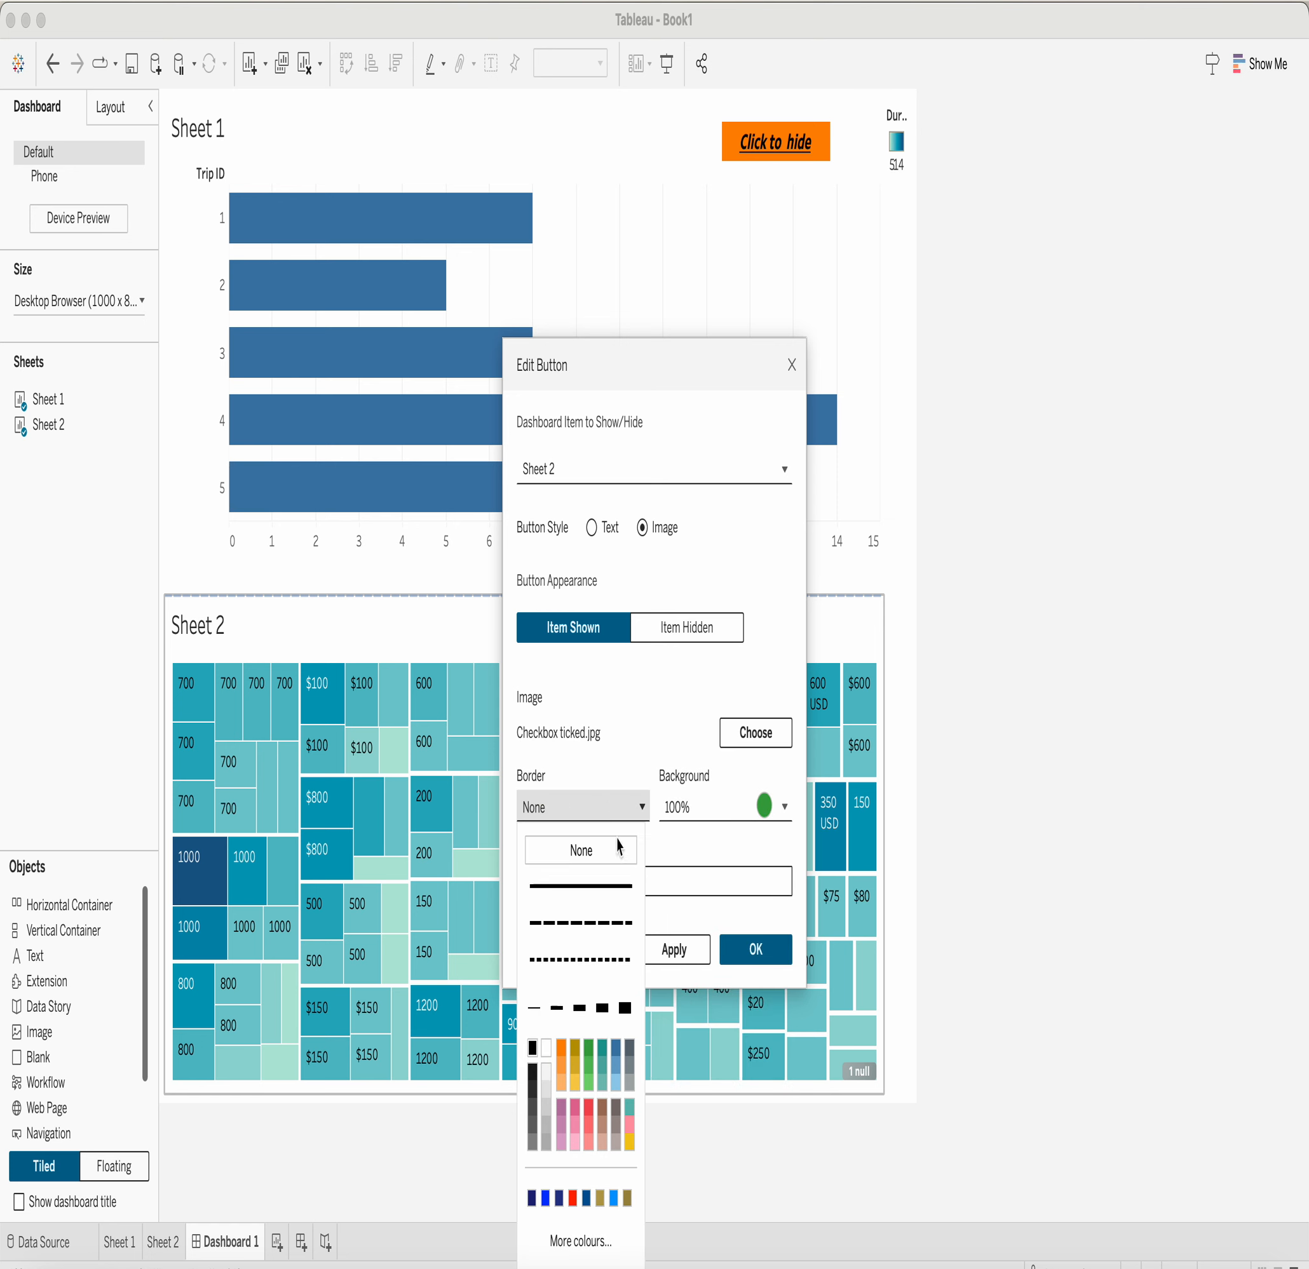
pyautogui.click(588, 887)
pyautogui.click(580, 1008)
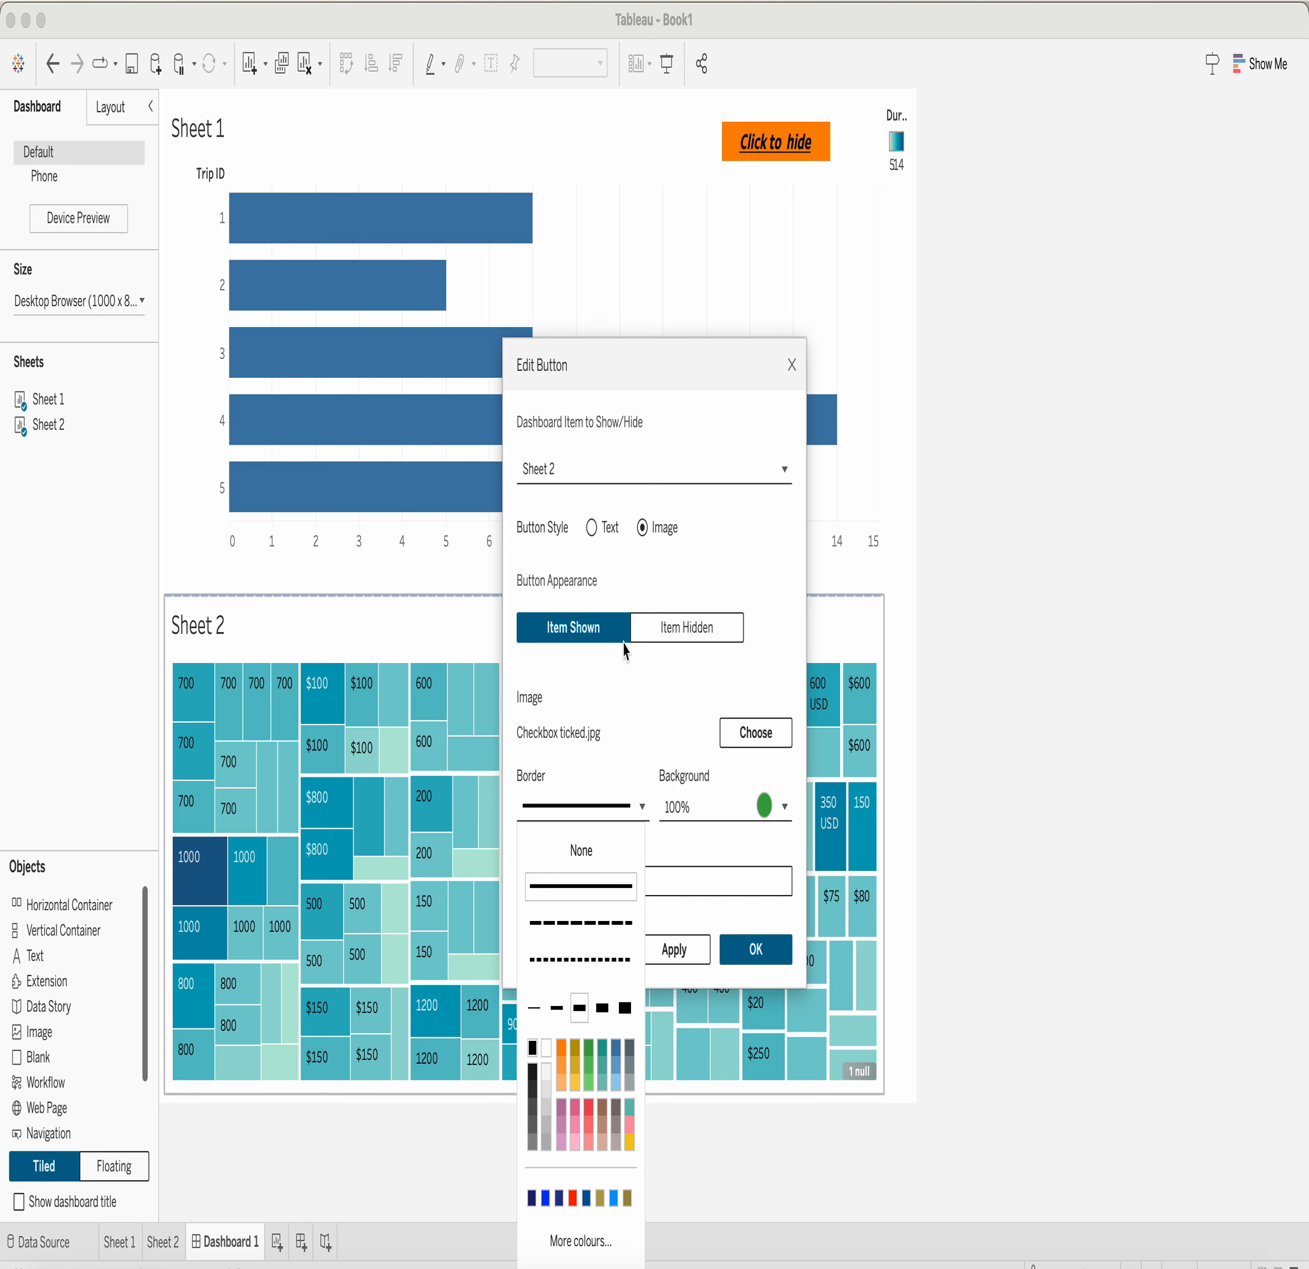
pyautogui.click(646, 726)
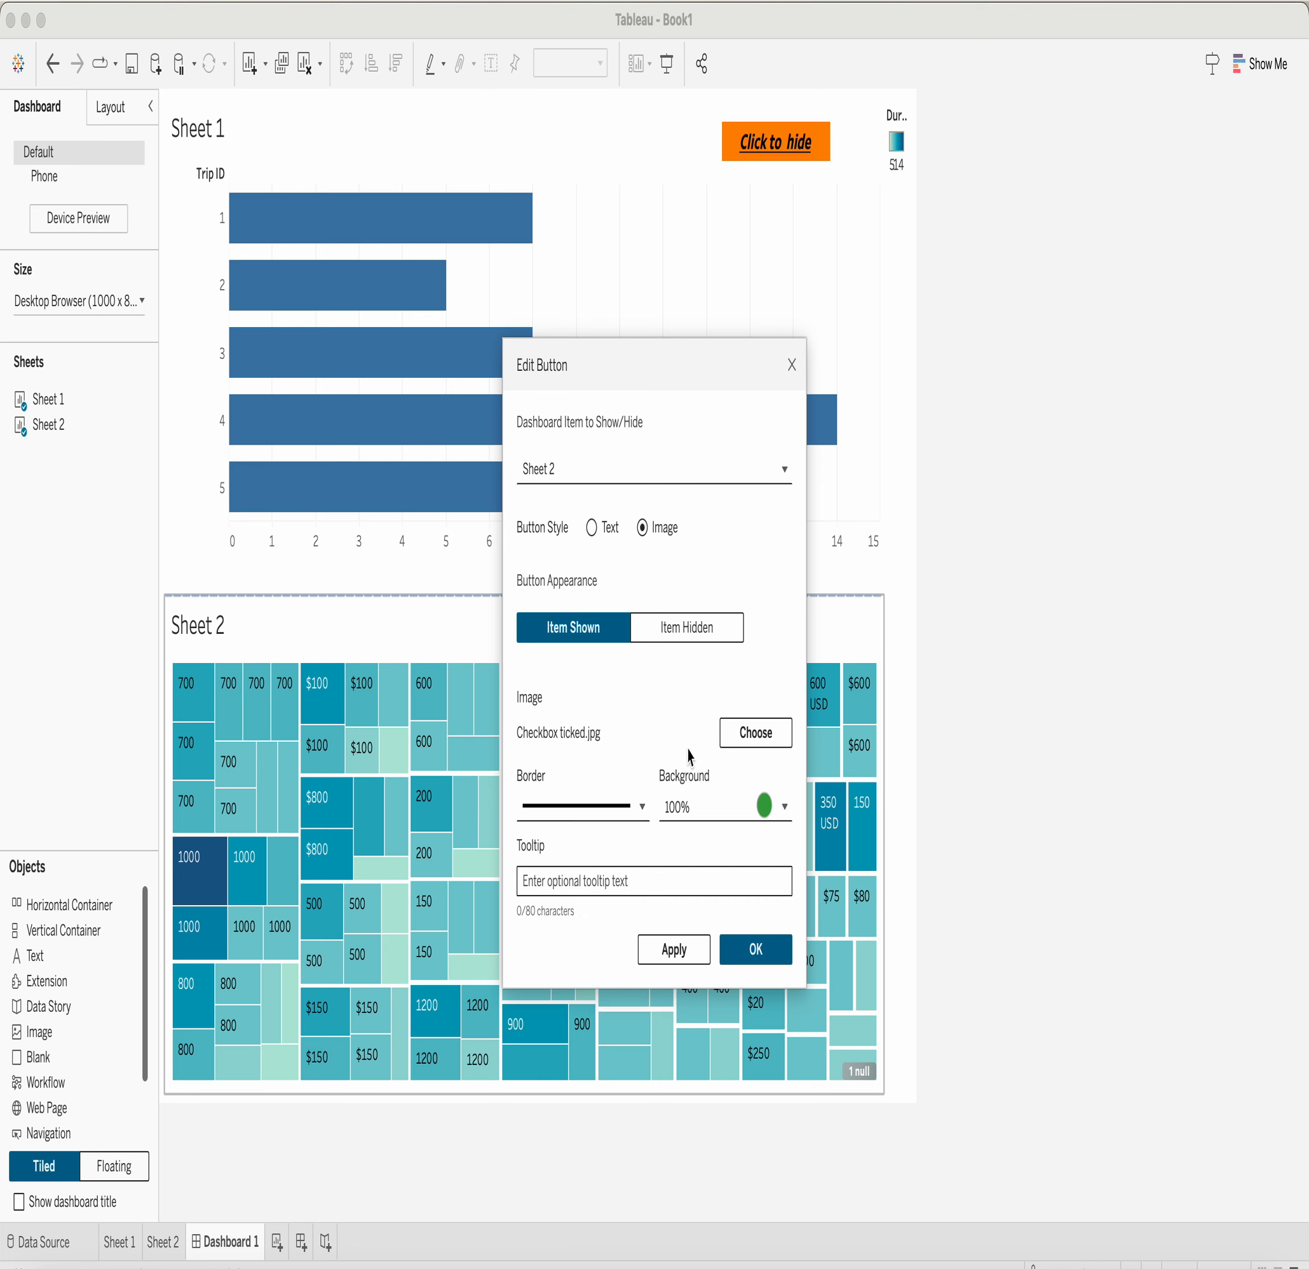
# Step: Use Checkbox unticked.png from Documents as the button's Item Hidden image and apply it
pyautogui.click(706, 637)
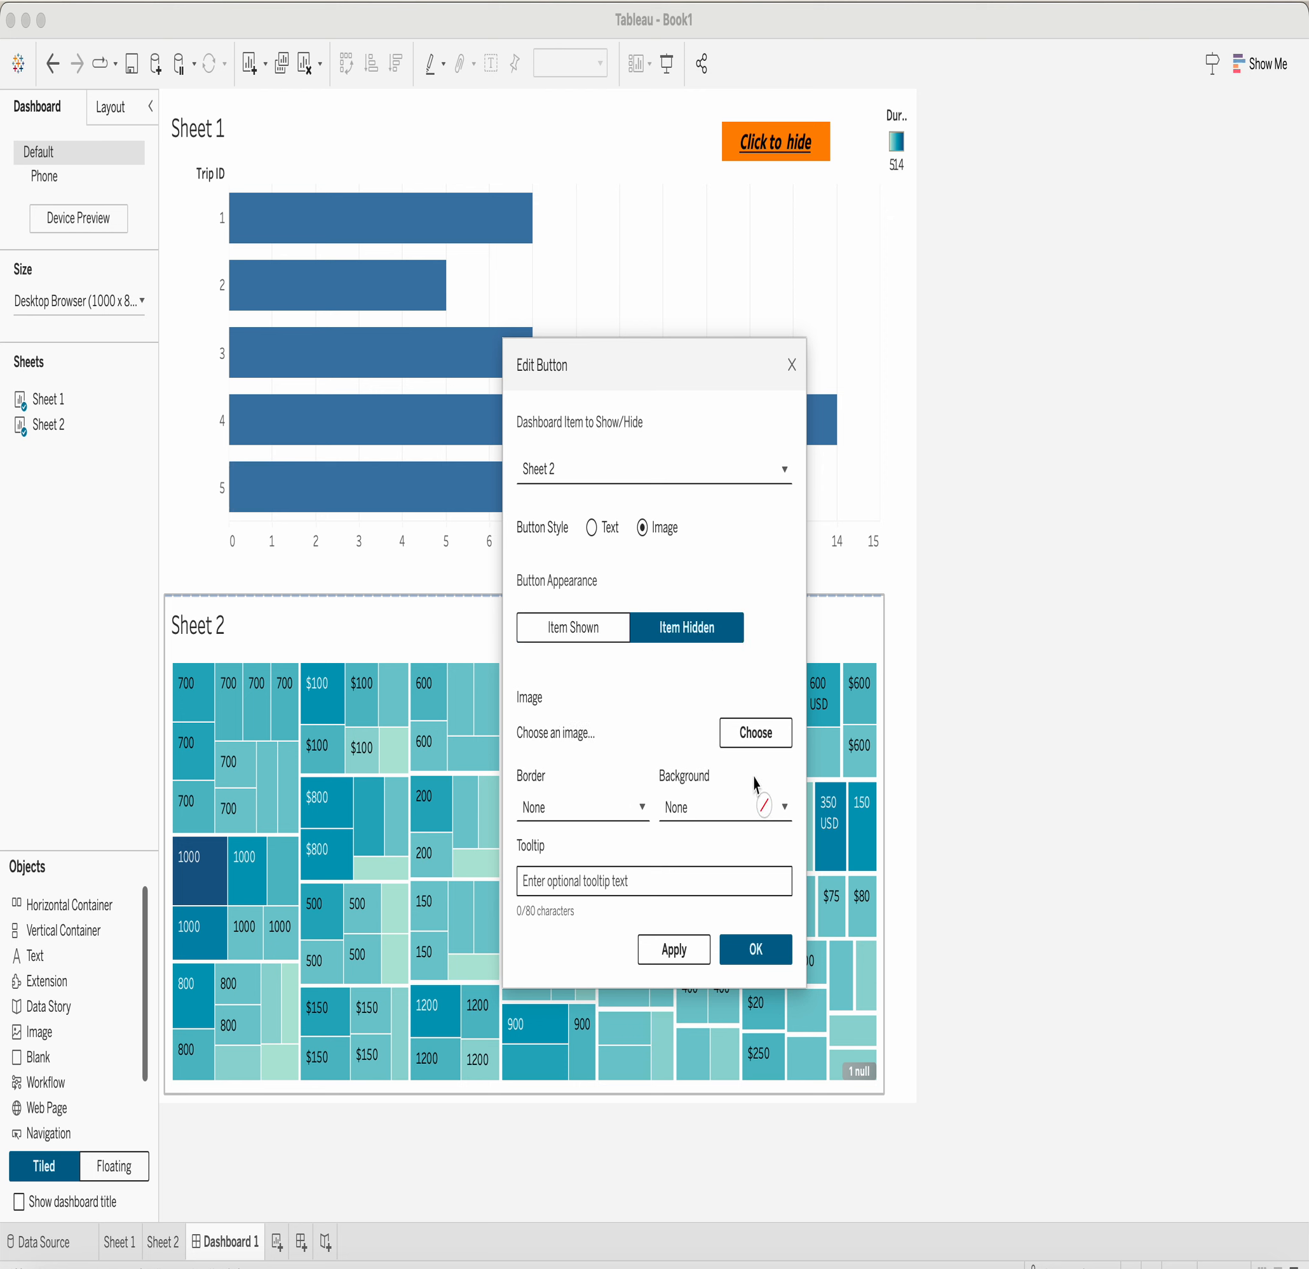
pyautogui.click(755, 742)
pyautogui.click(755, 742)
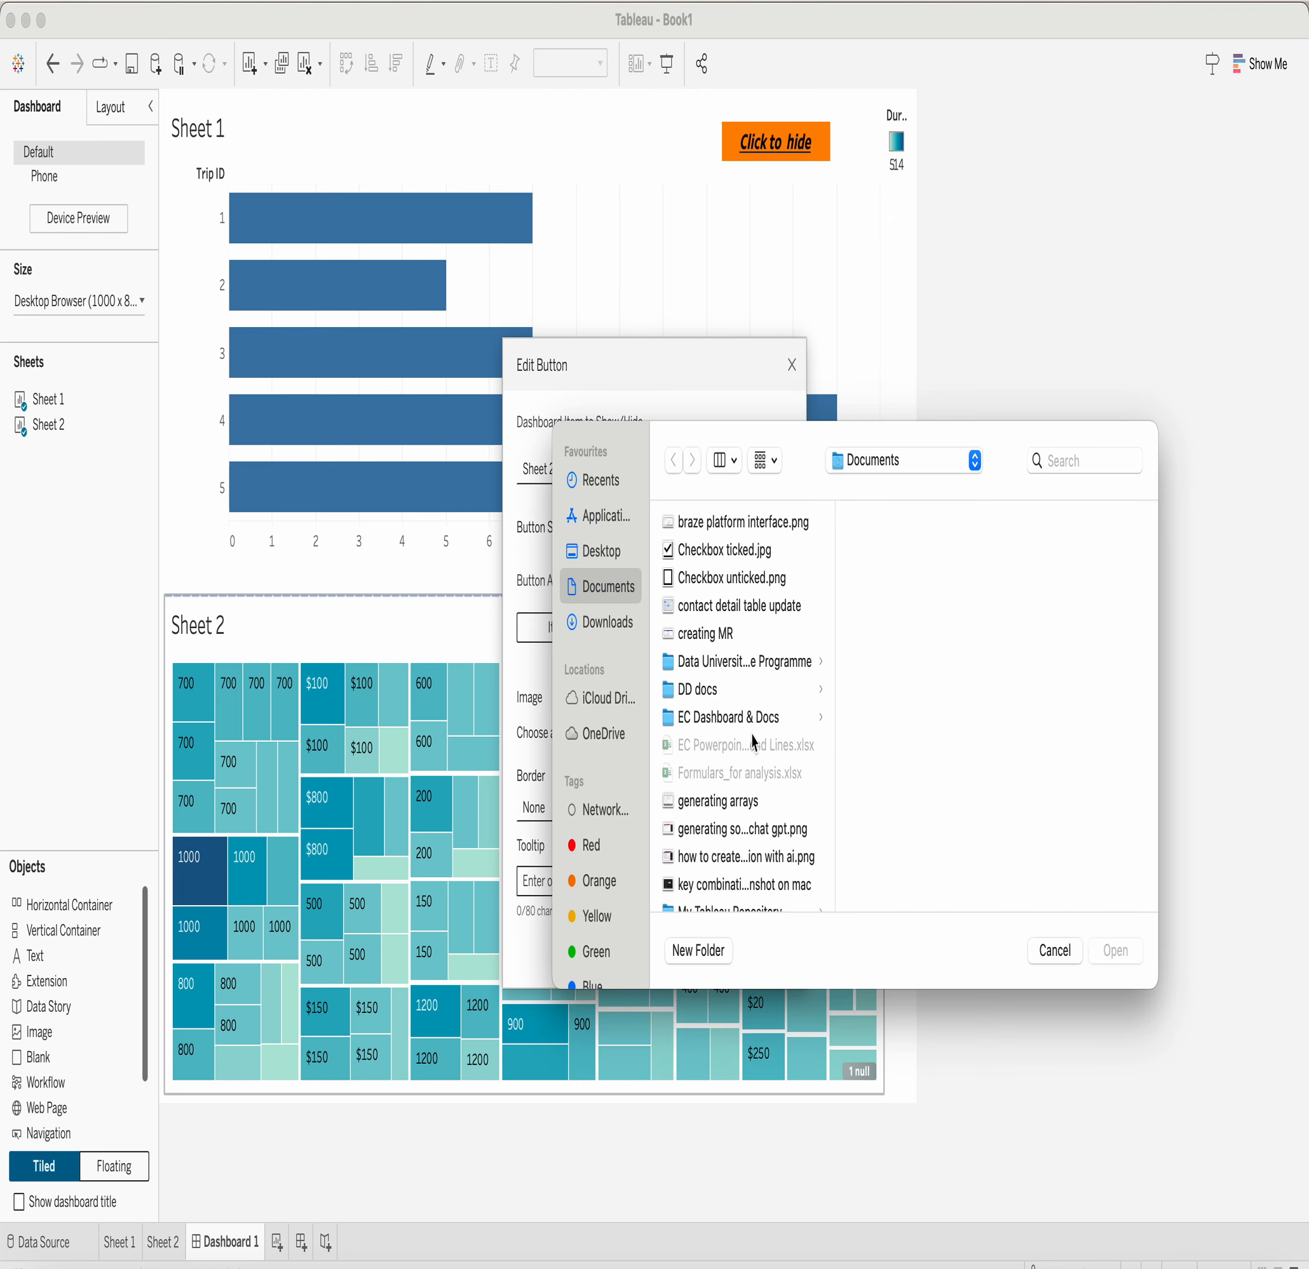
pyautogui.click(725, 580)
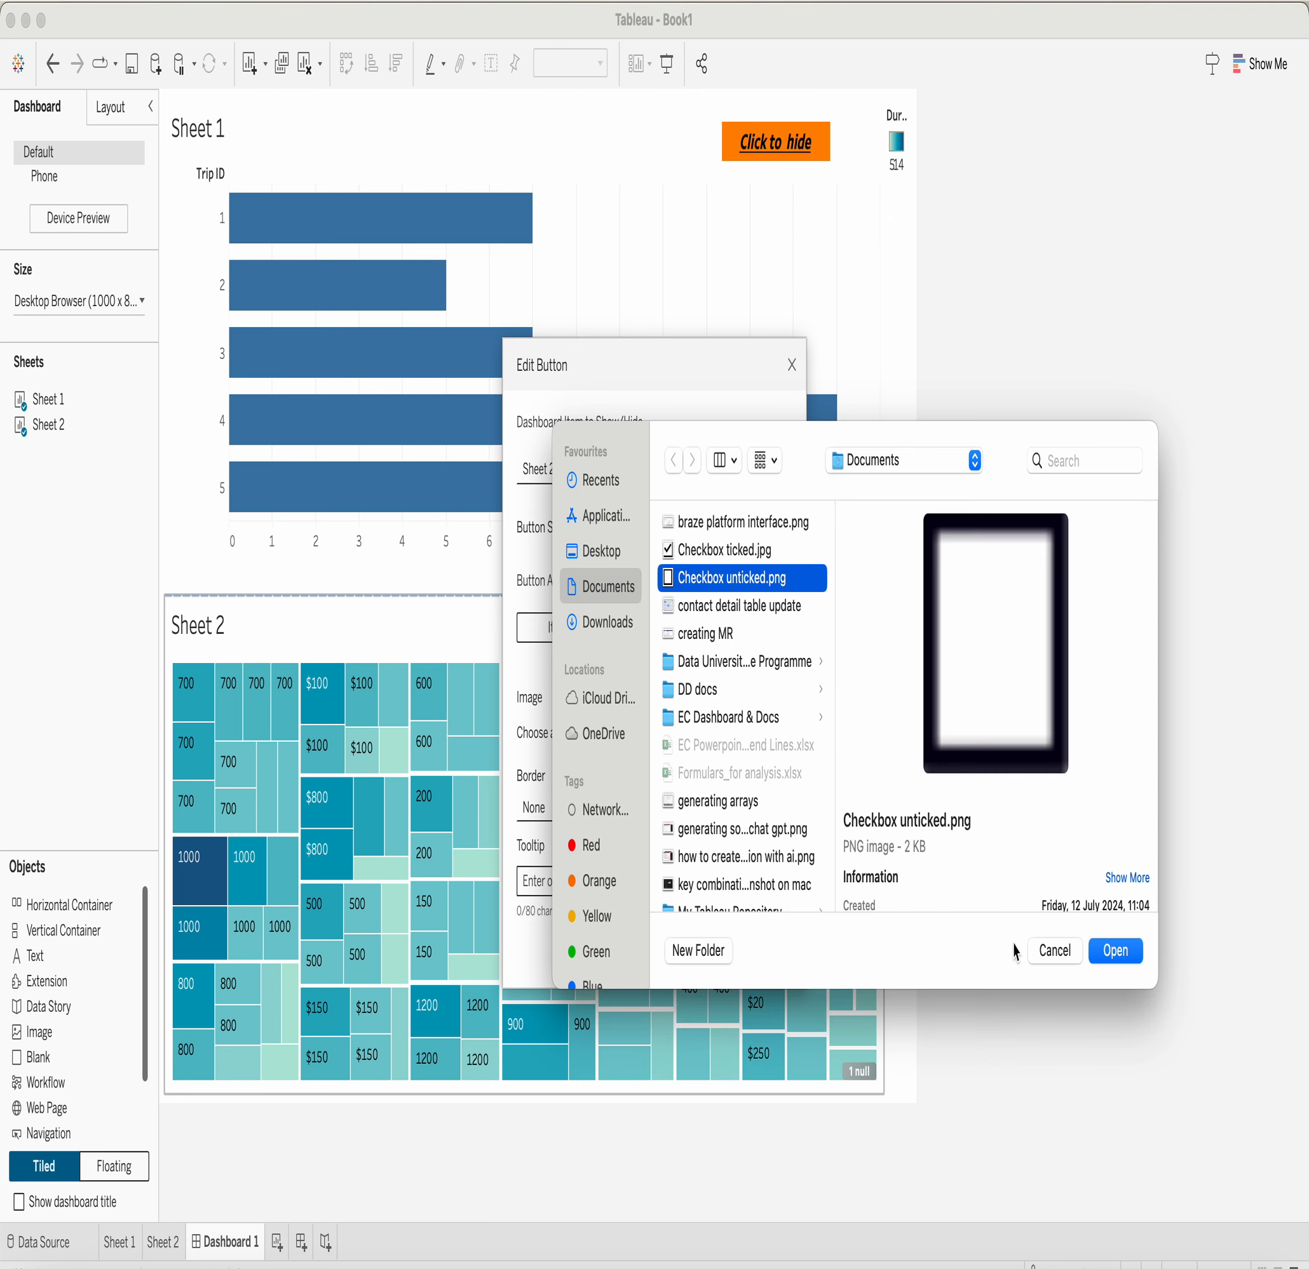
pyautogui.click(1116, 953)
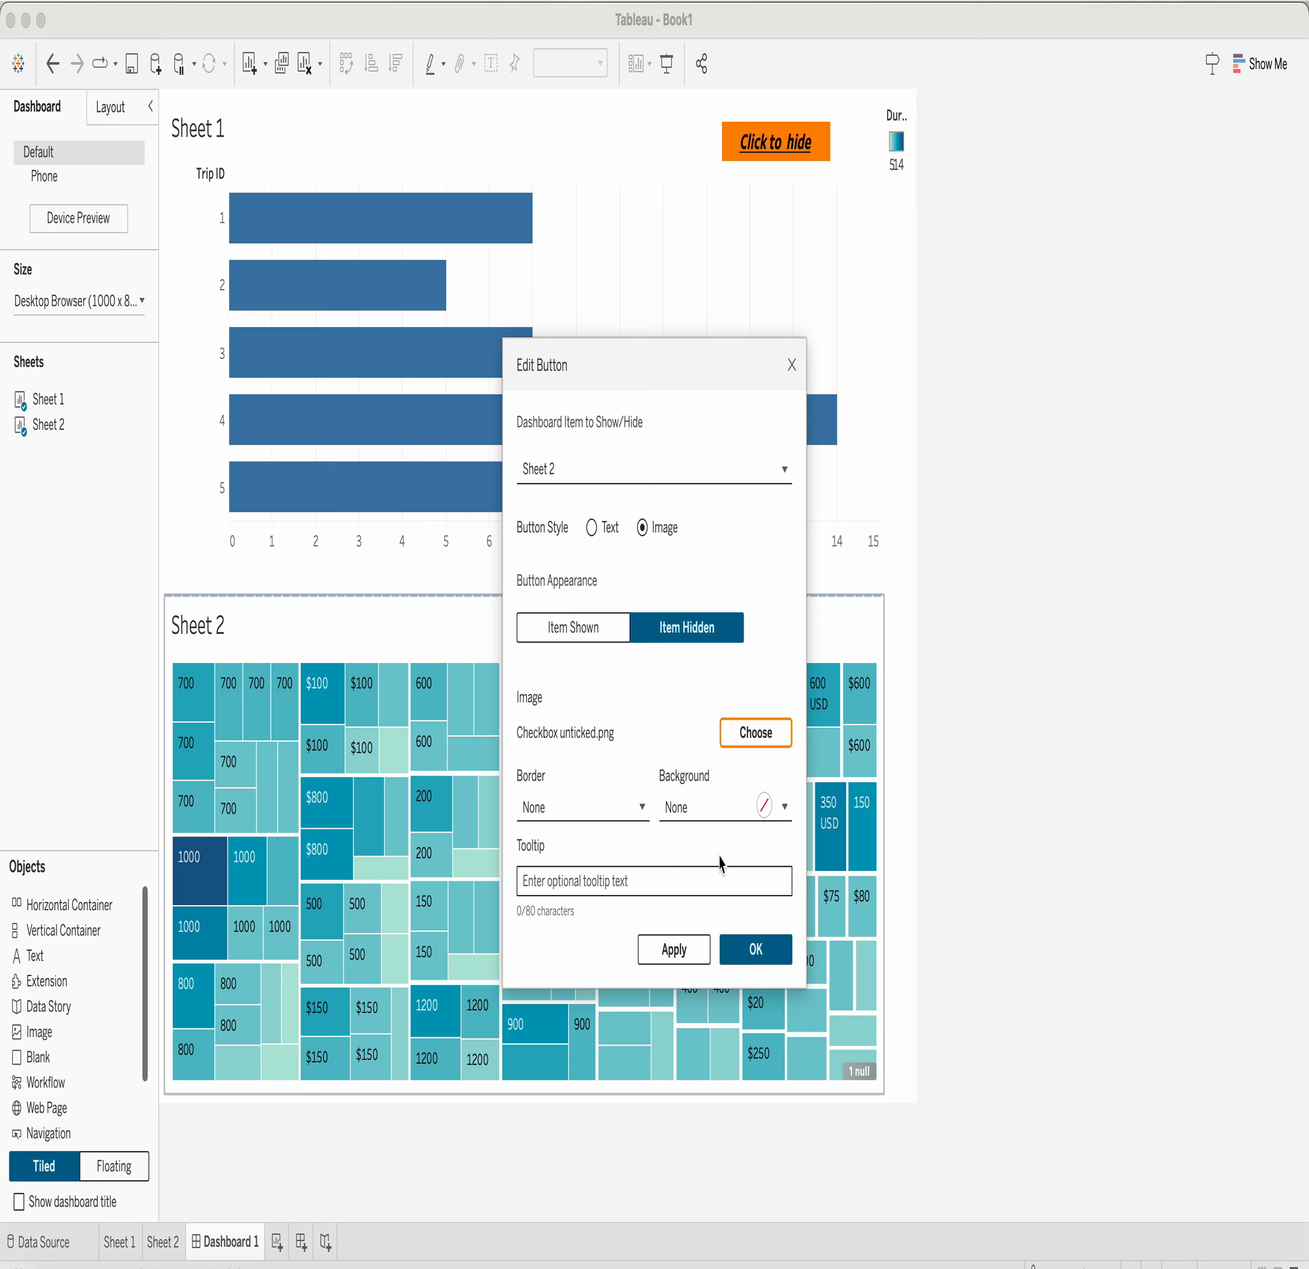
pyautogui.click(695, 946)
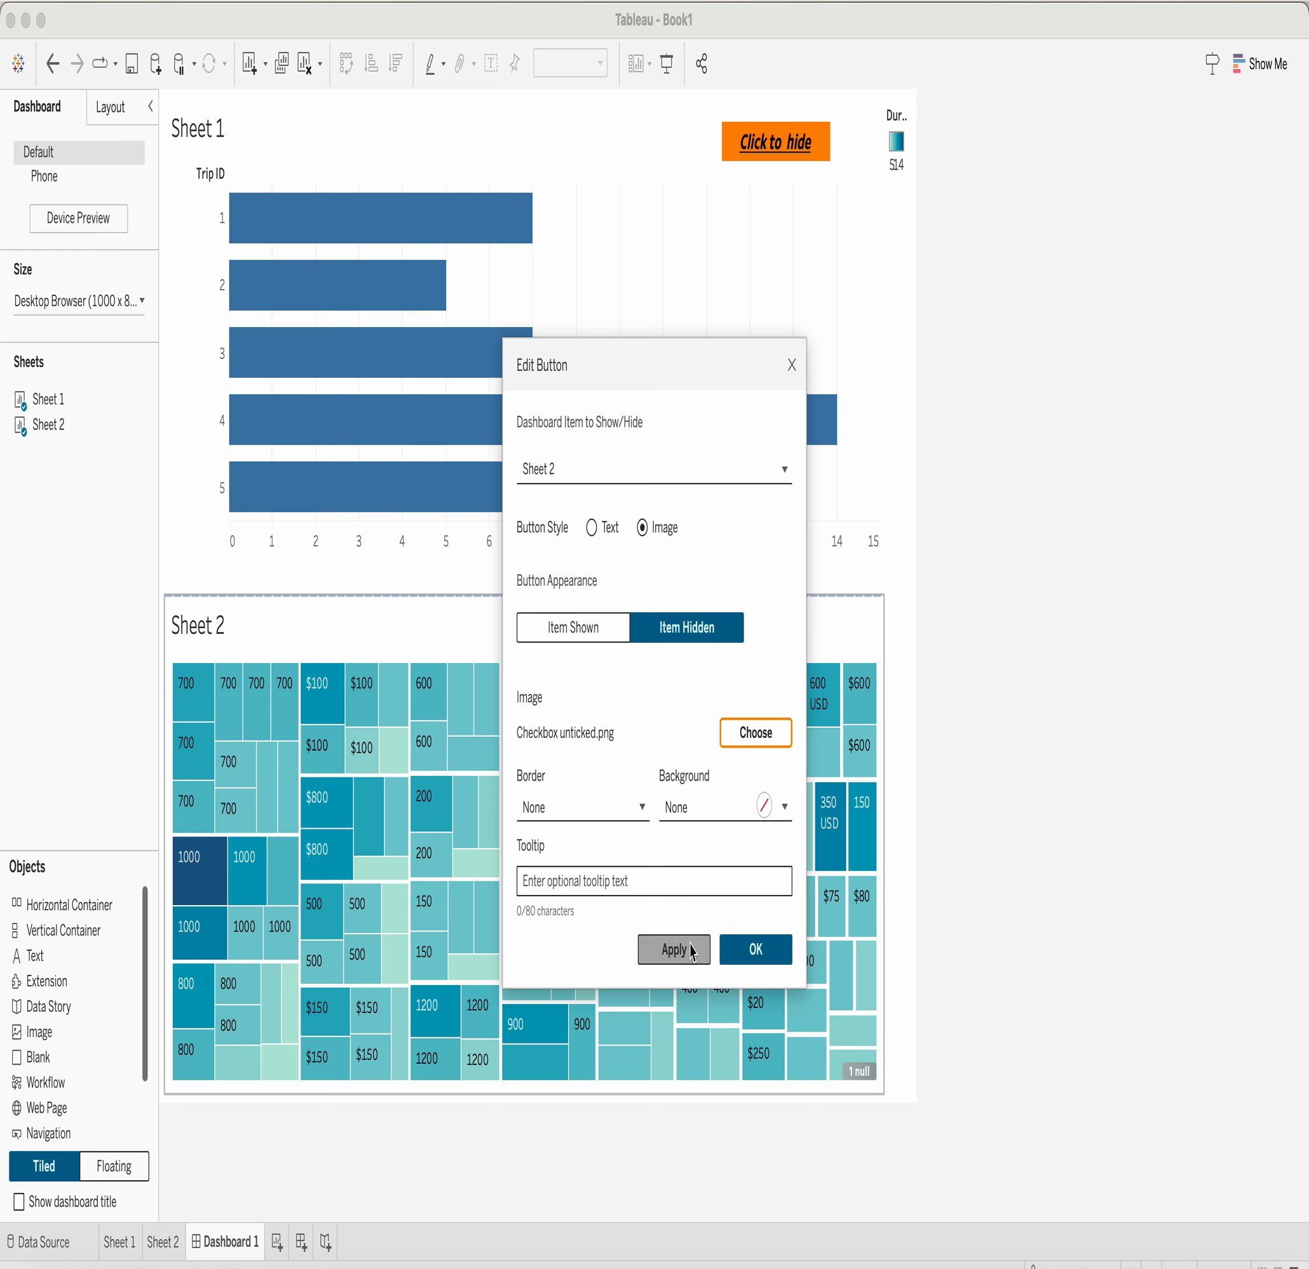
# Step: Give the Item Hidden state a purple background at 100% opacity and confirm the button settings
pyautogui.click(752, 815)
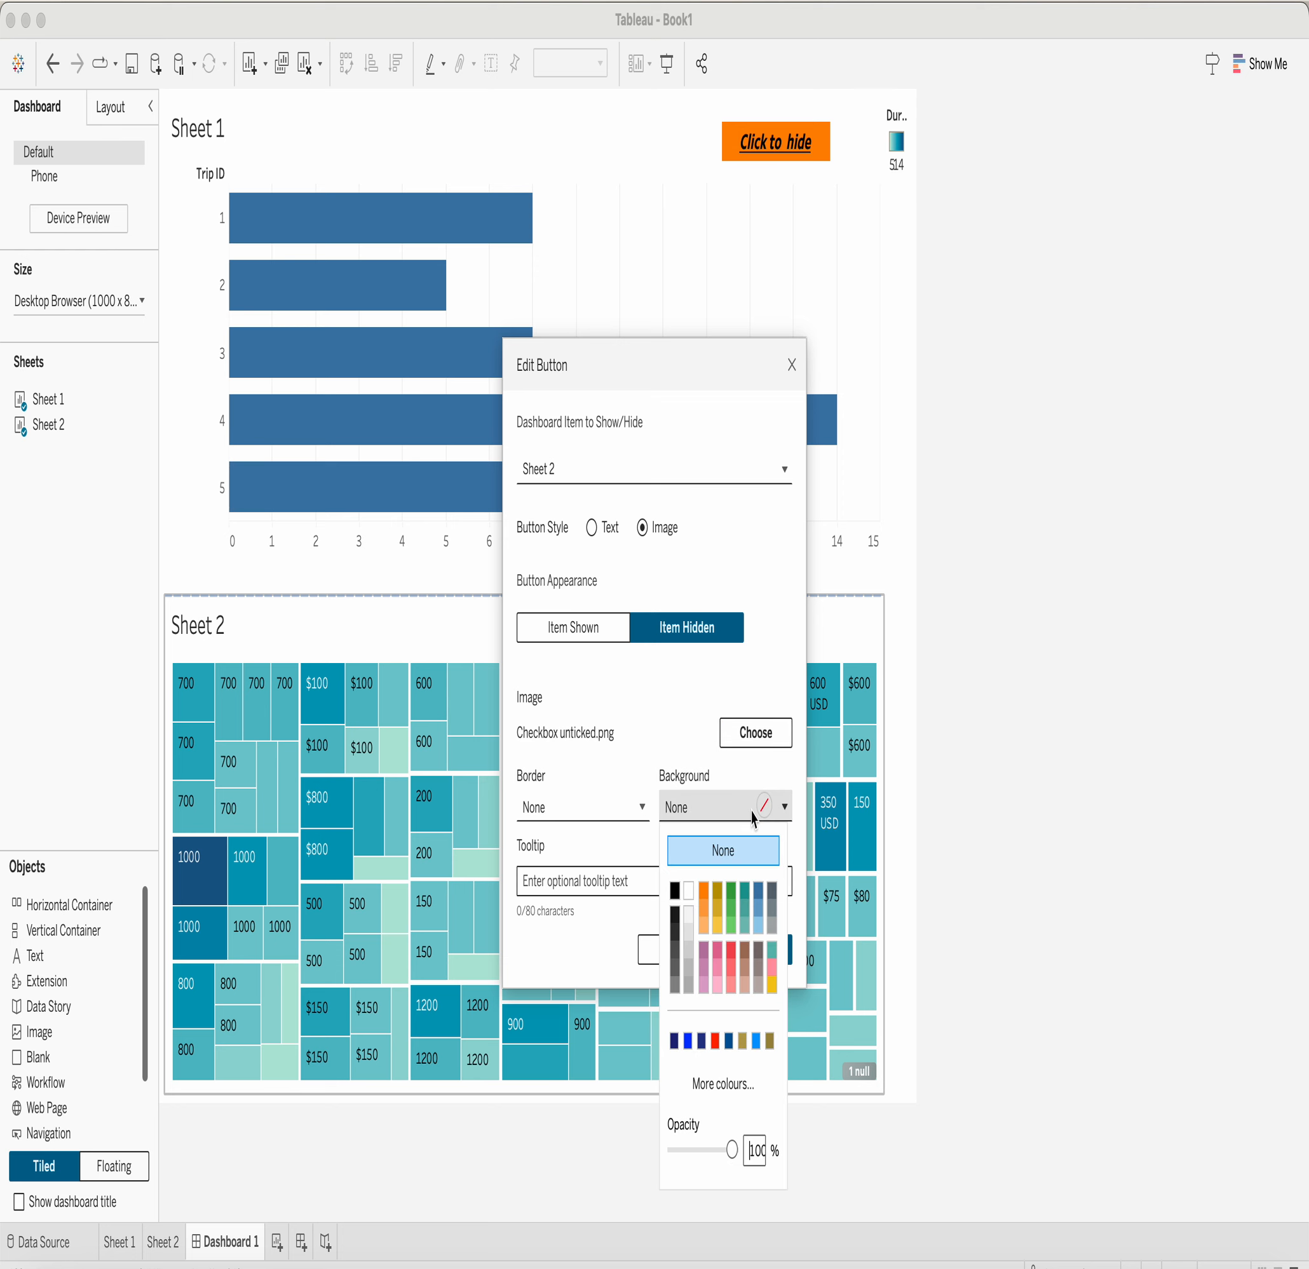
pyautogui.click(704, 952)
pyautogui.click(653, 955)
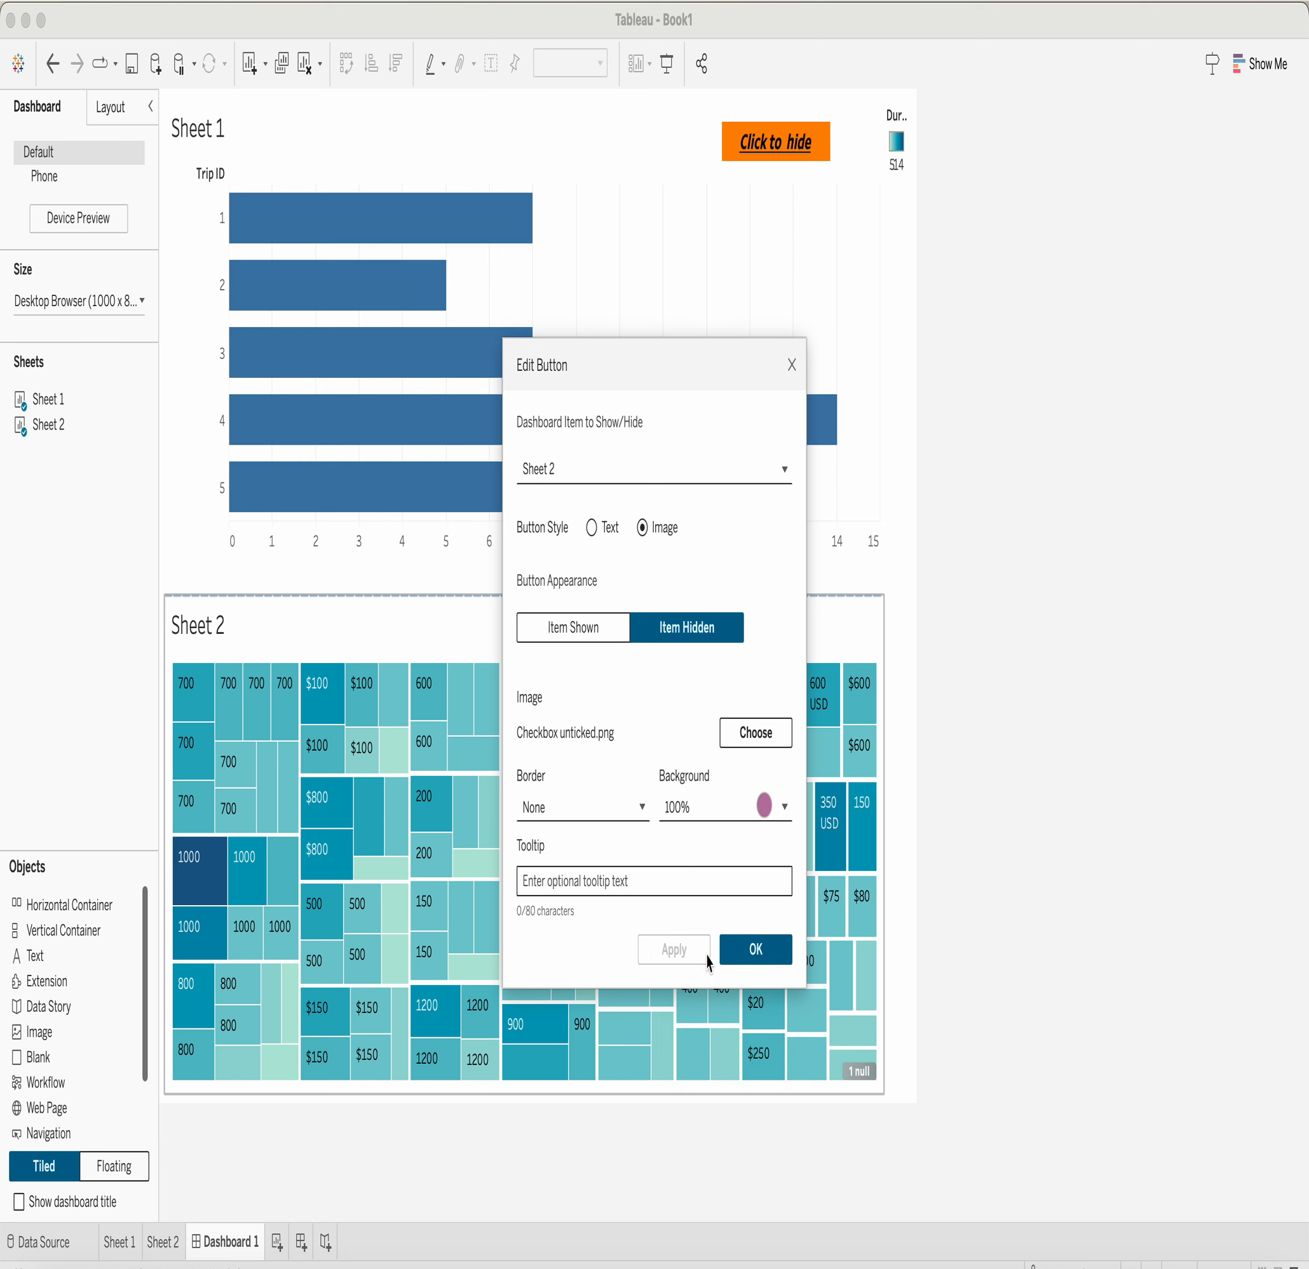
pyautogui.click(756, 950)
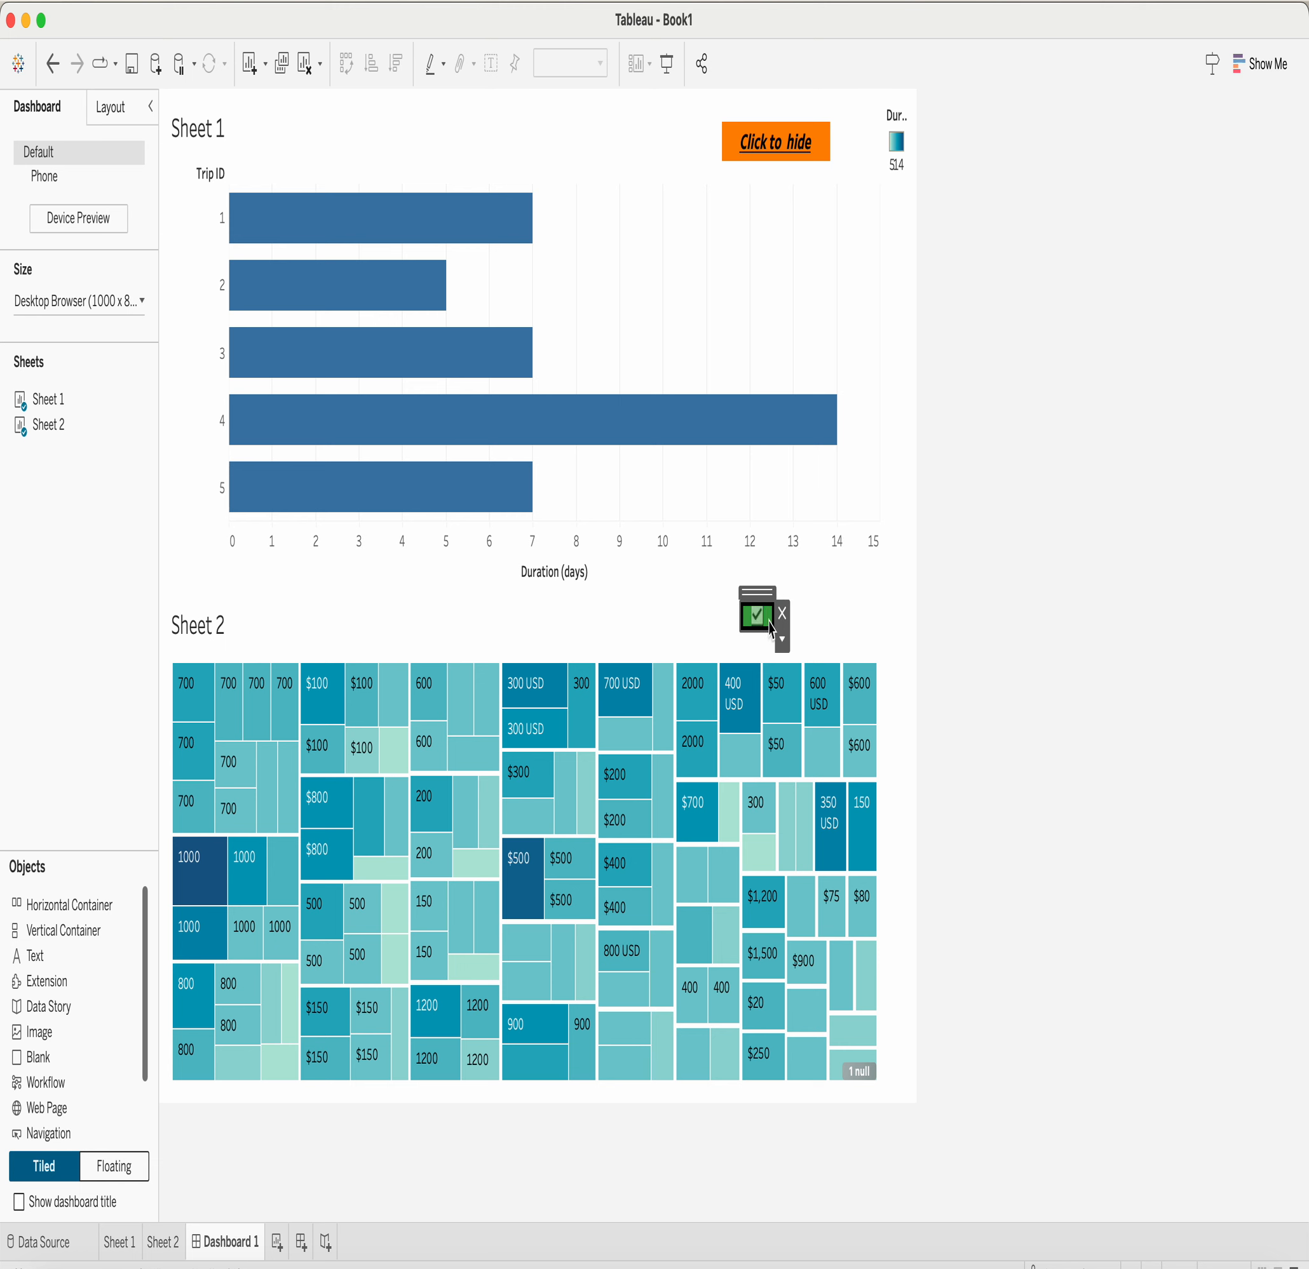
# Step: Narrow the Sheet 2 checkbox button slightly from its left edge and deselect it
pyautogui.moveTo(739, 631); pyautogui.dragTo(745, 632)
pyautogui.click(909, 637)
# Step: Test both buttons in presentation mode by hiding and showing Sheet 2 and Sheet 1, and return to editing
pyautogui.click(667, 63)
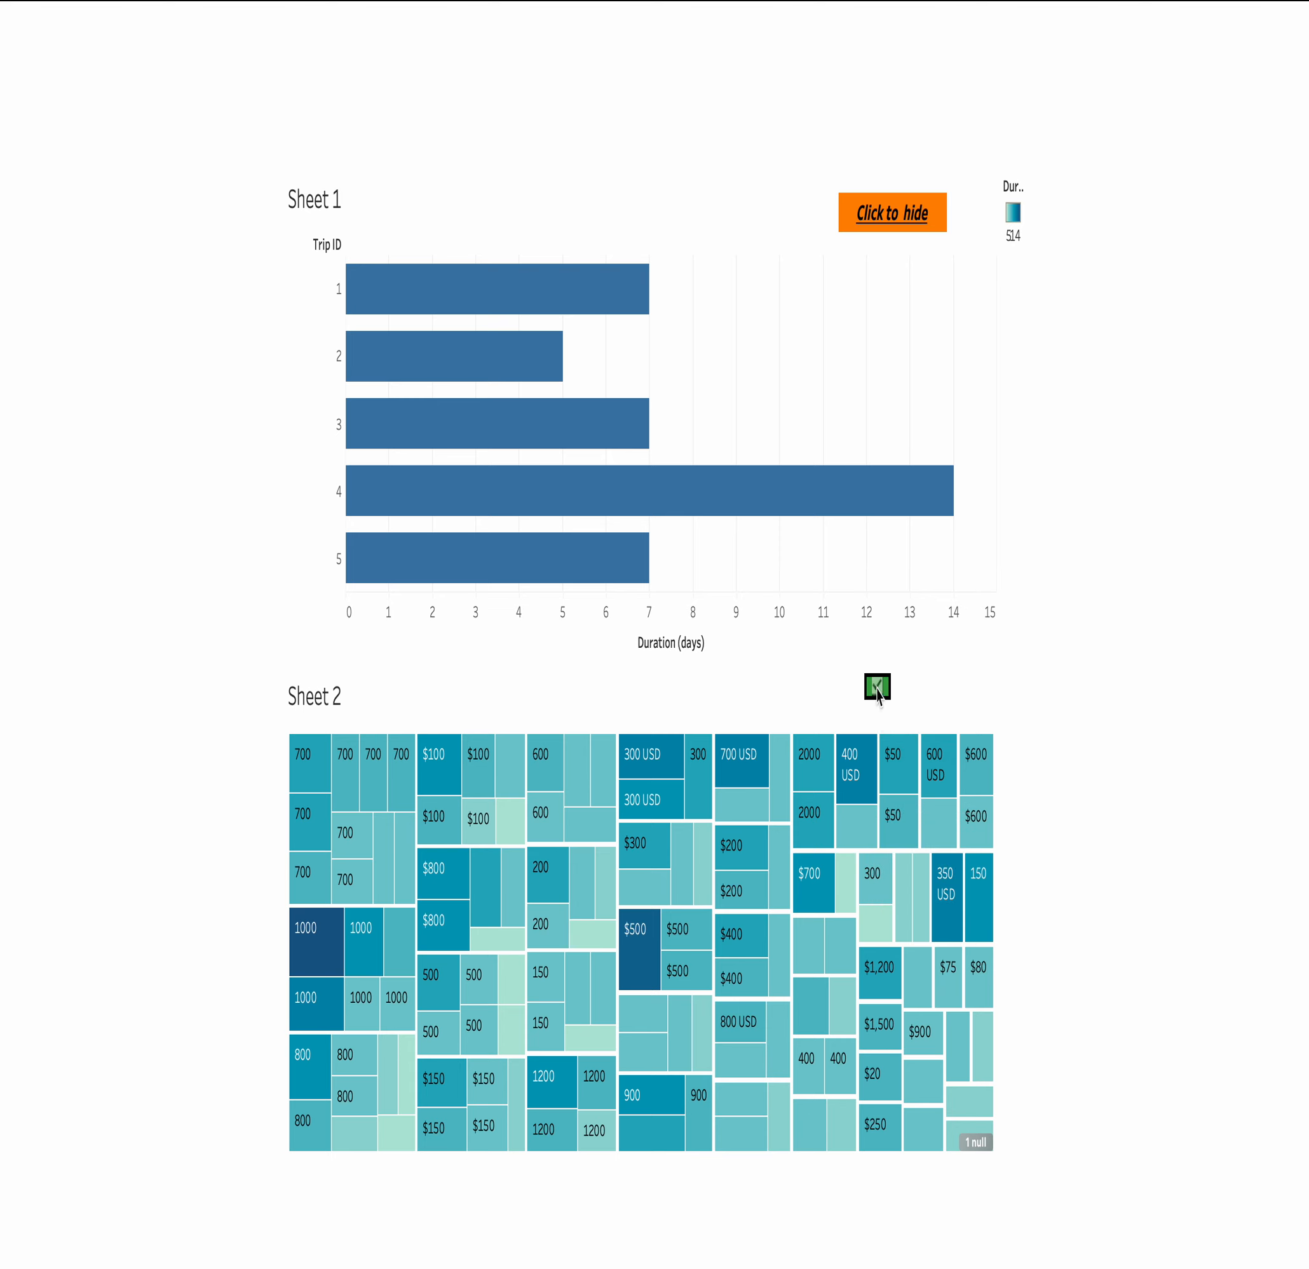
pyautogui.click(878, 696)
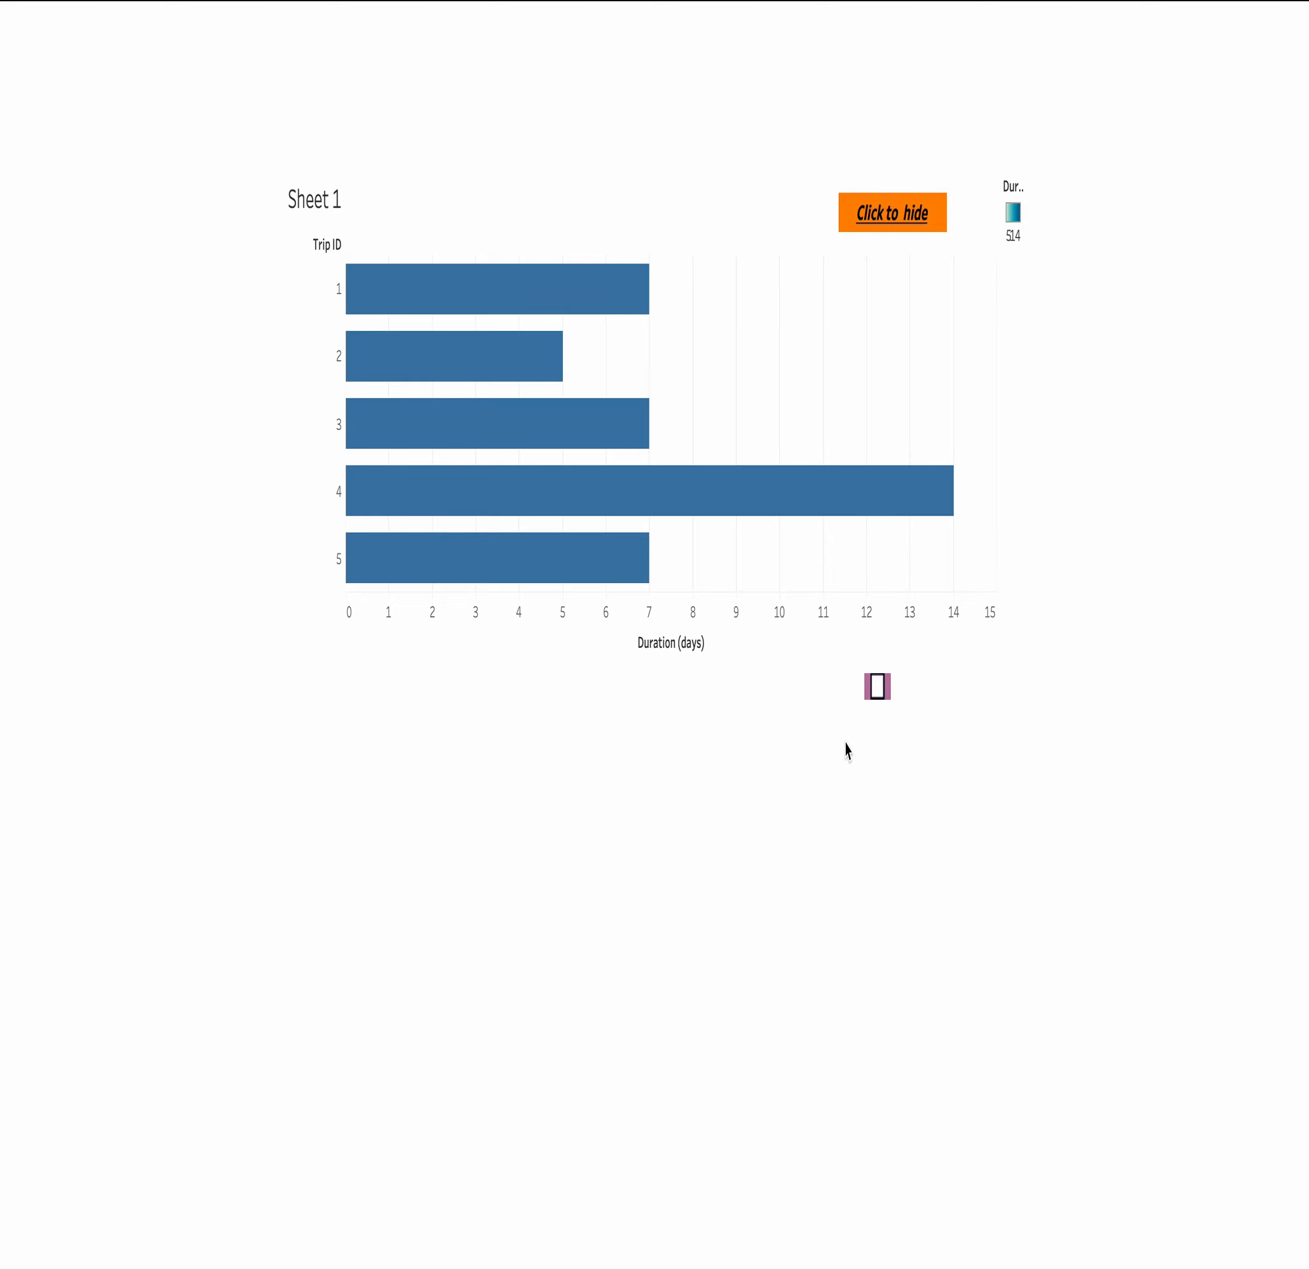
pyautogui.click(880, 690)
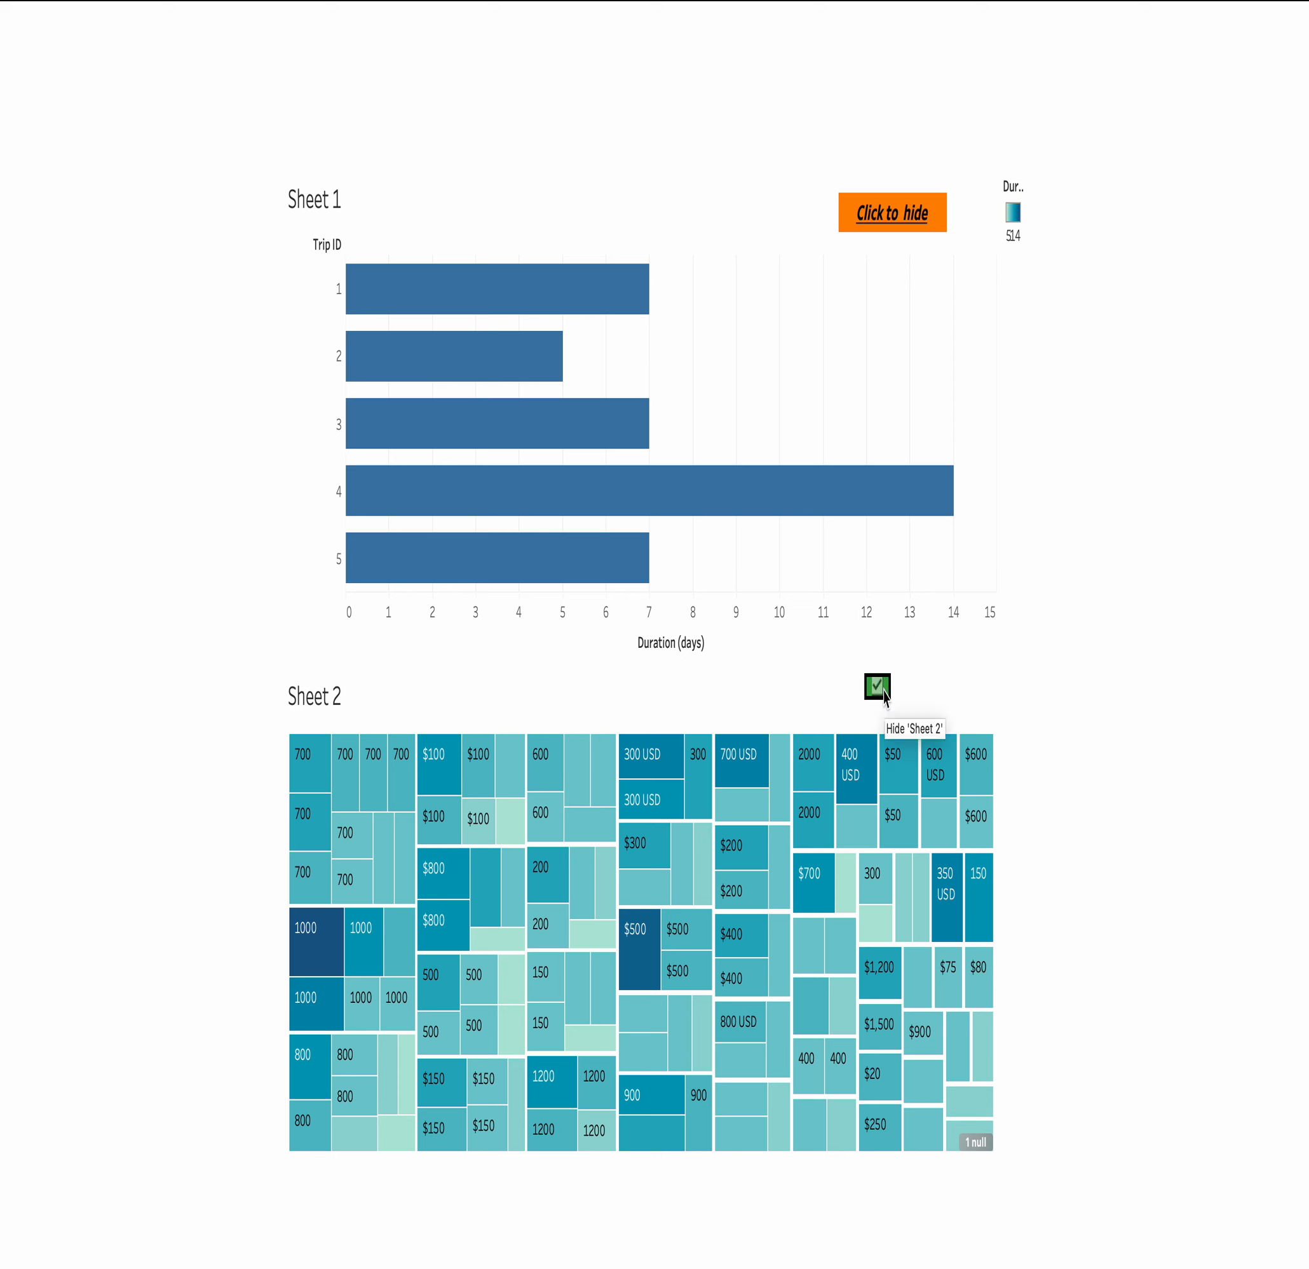
pyautogui.click(876, 213)
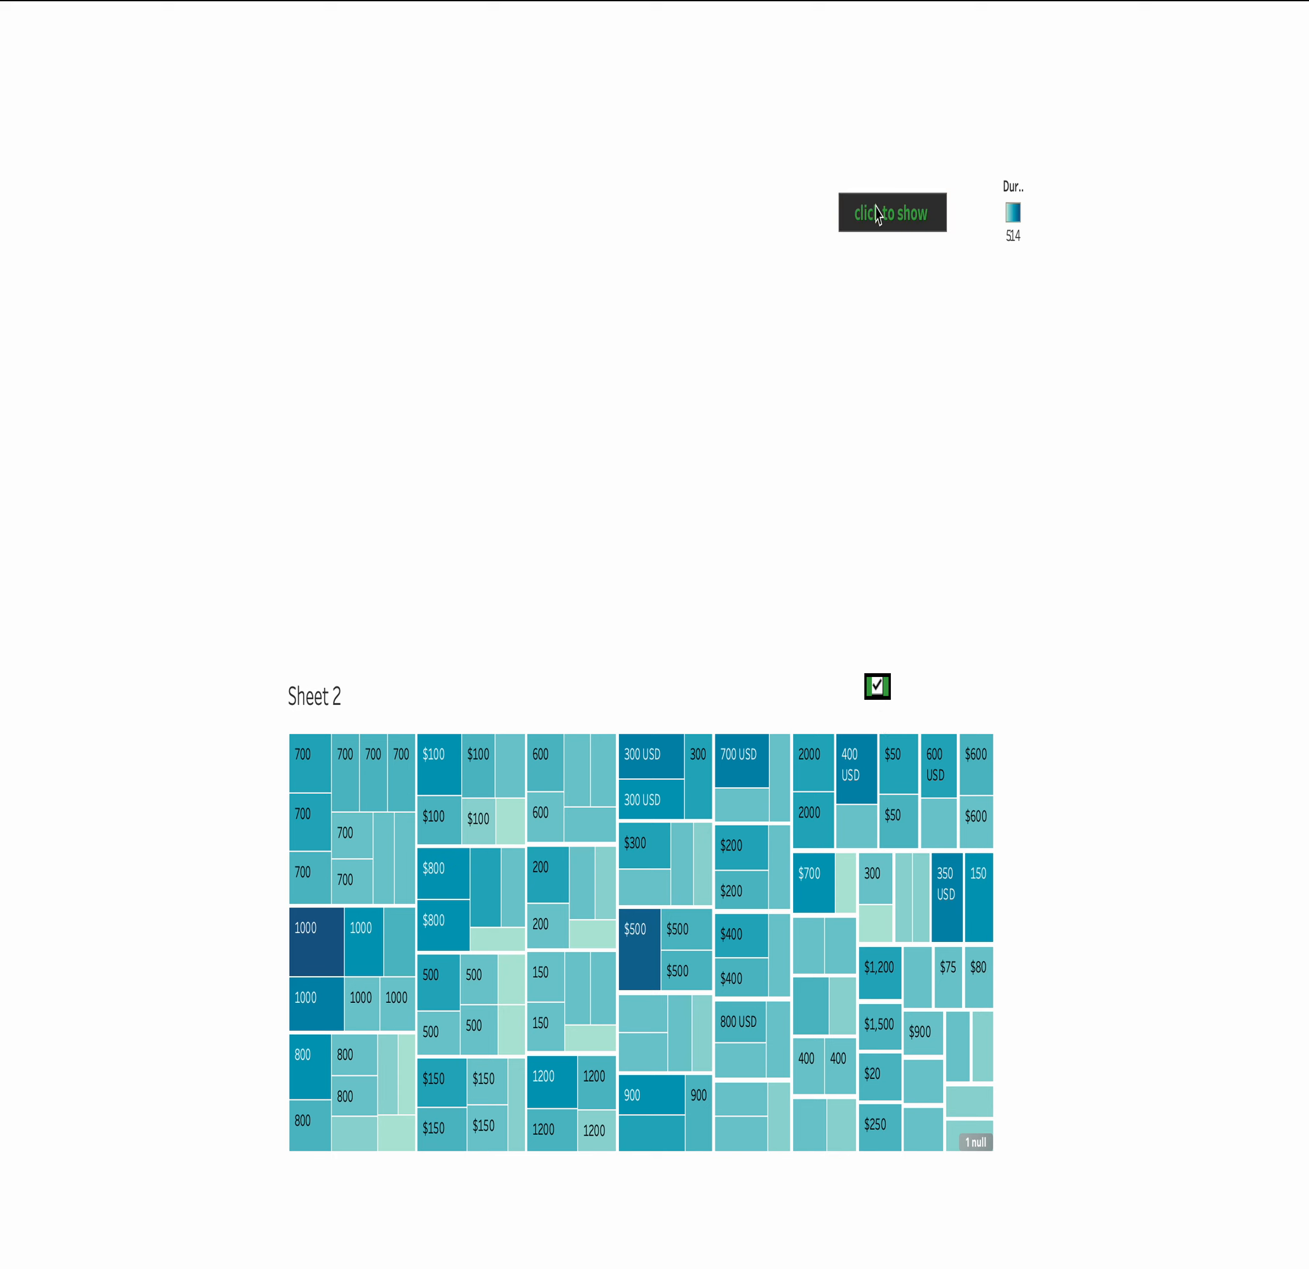
pyautogui.click(878, 215)
pyautogui.press('Escape')
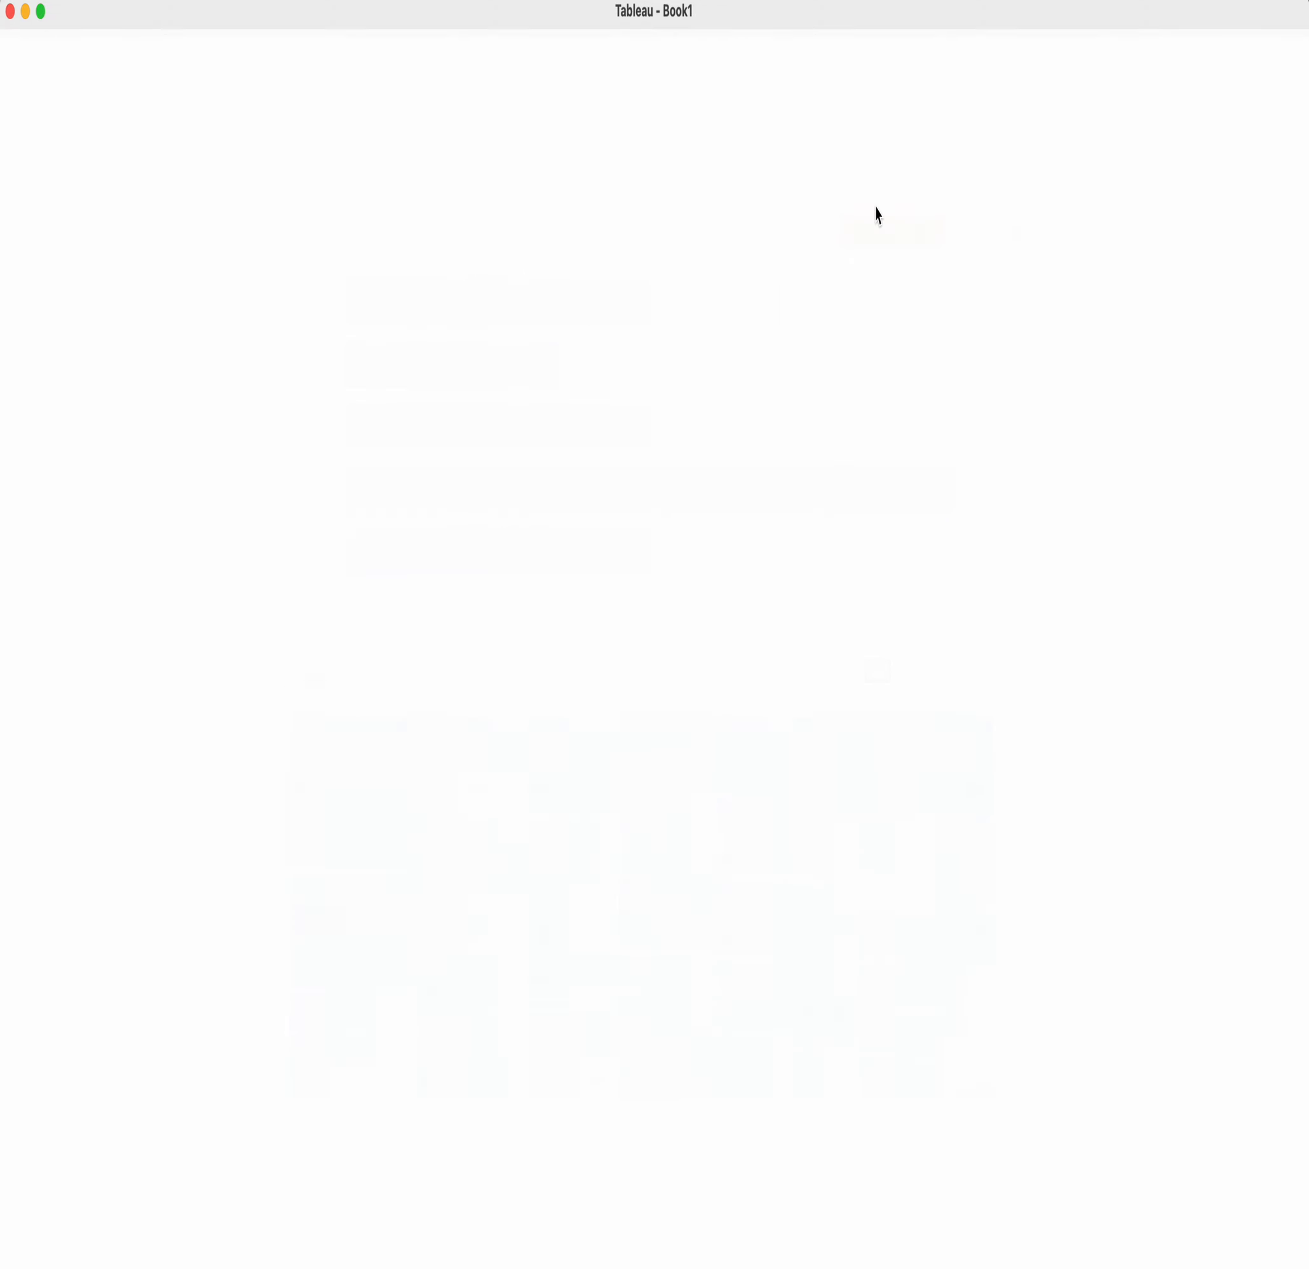